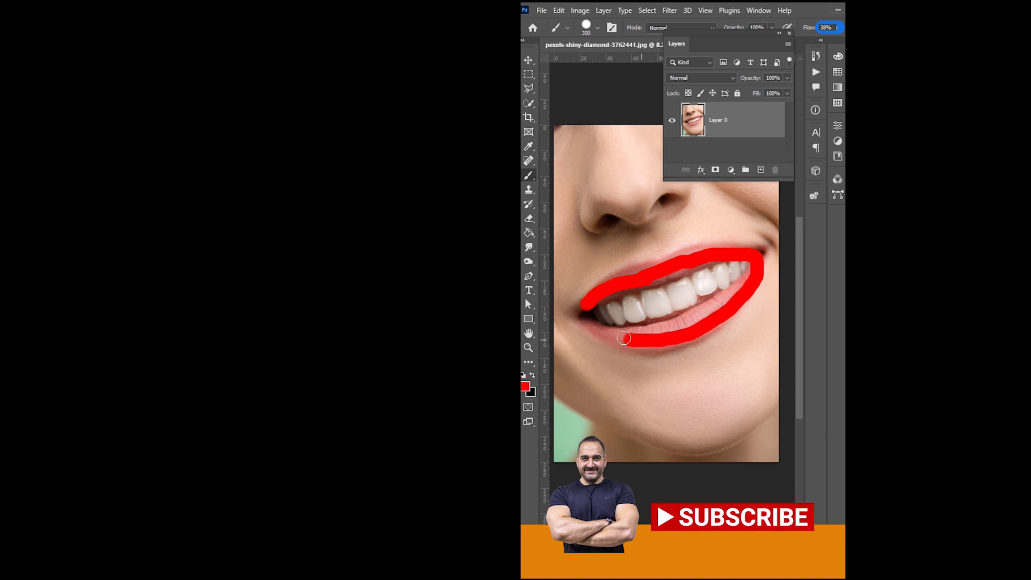
- Add a red Solid Color fill layer in Multiply mode with its mask inverted to black
drag(735, 304, 583, 322)
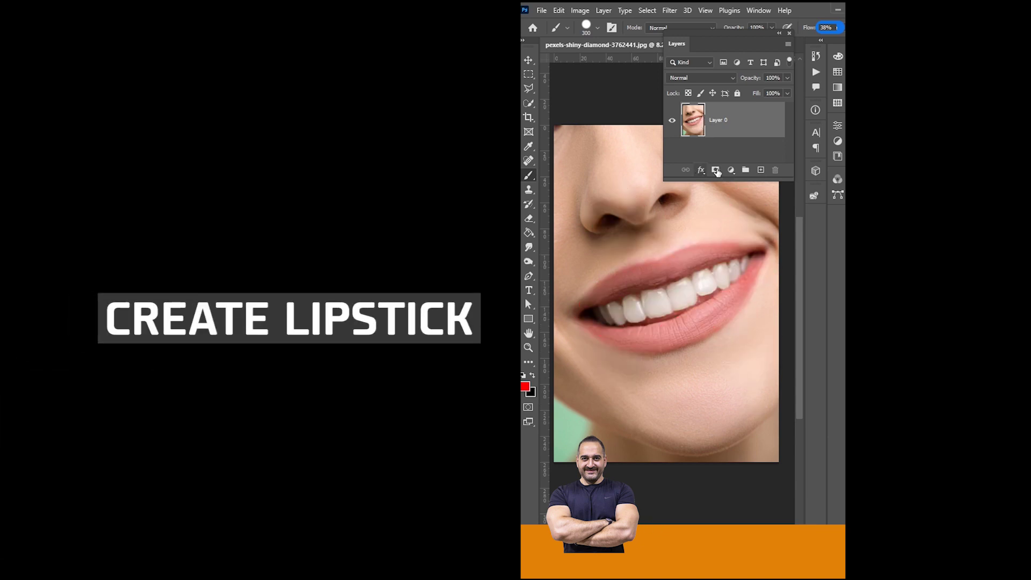
click(730, 170)
click(752, 182)
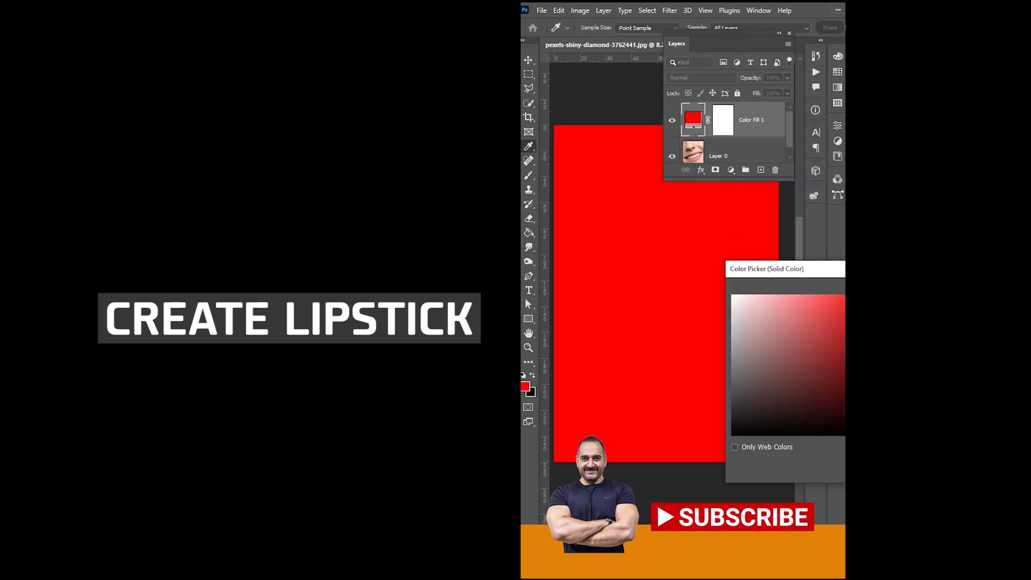
click(696, 80)
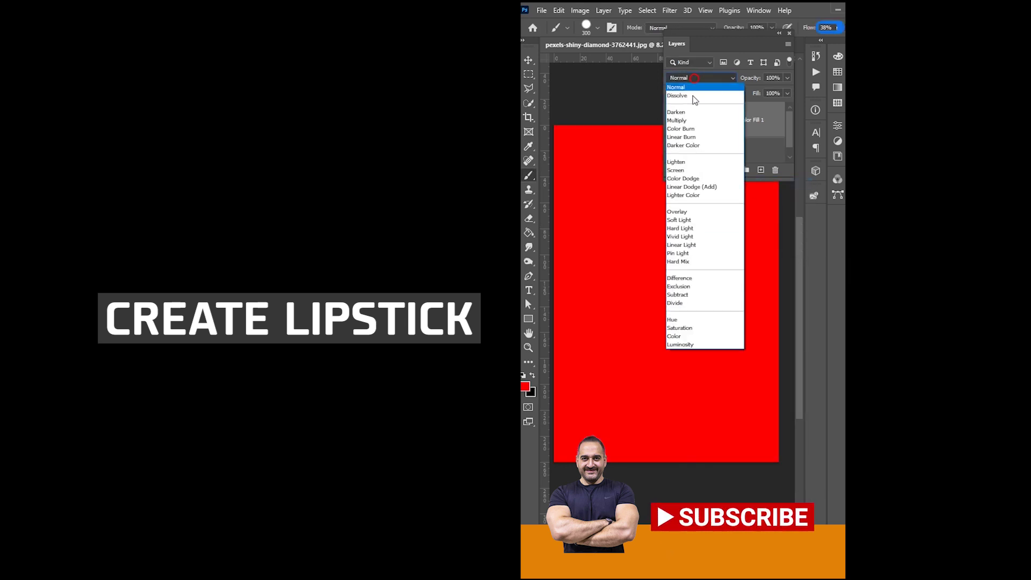
click(714, 290)
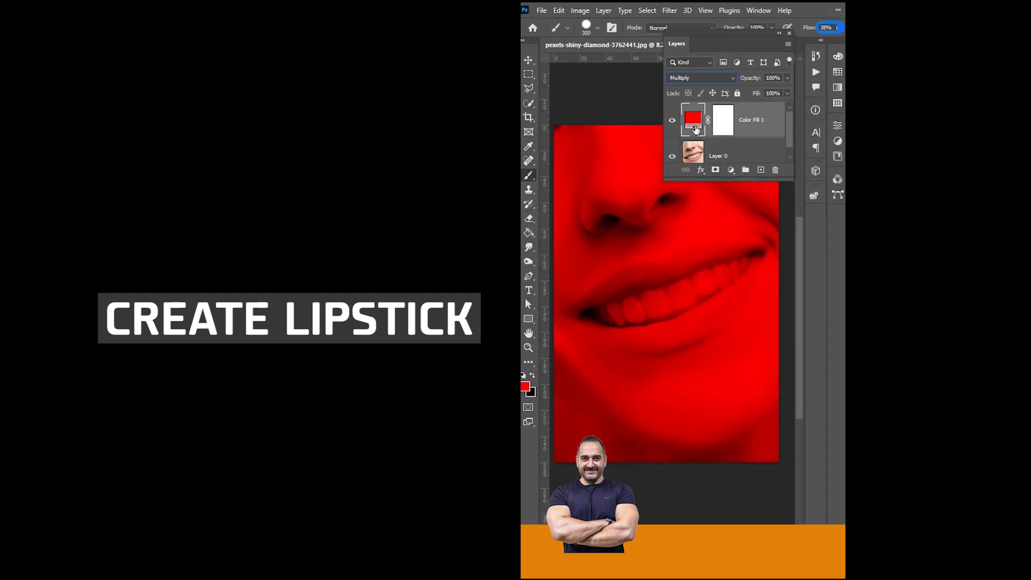
click(723, 120)
key(ctrl+i)
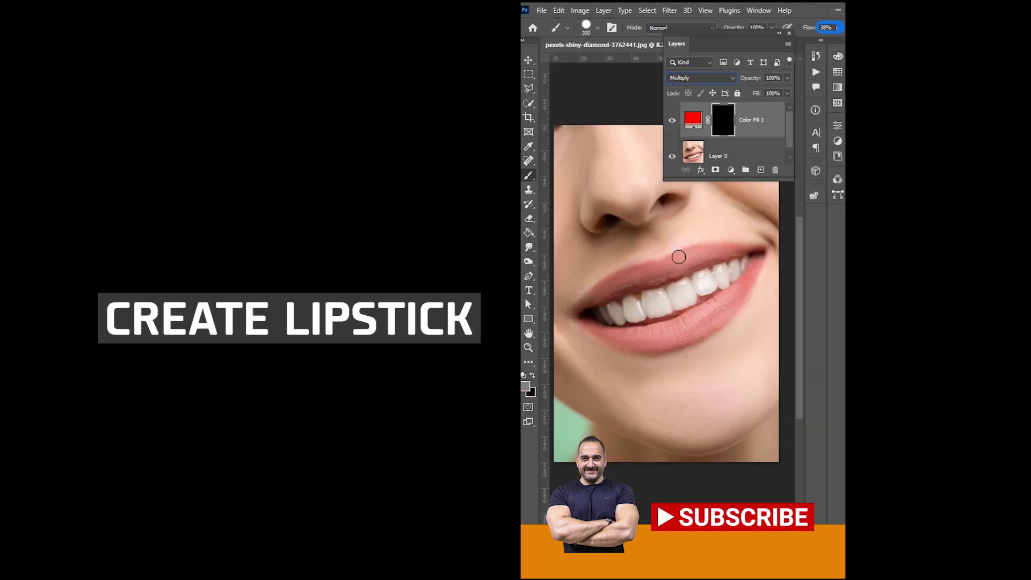
- Paint white on the mask over the upper and lower lips to reveal red
key(d)
key(bracketright)
key(bracketright)
mouse_move(591, 302)
mouse_down()
mouse_move(682, 266)
mouse_move(765, 252)
mouse_up()
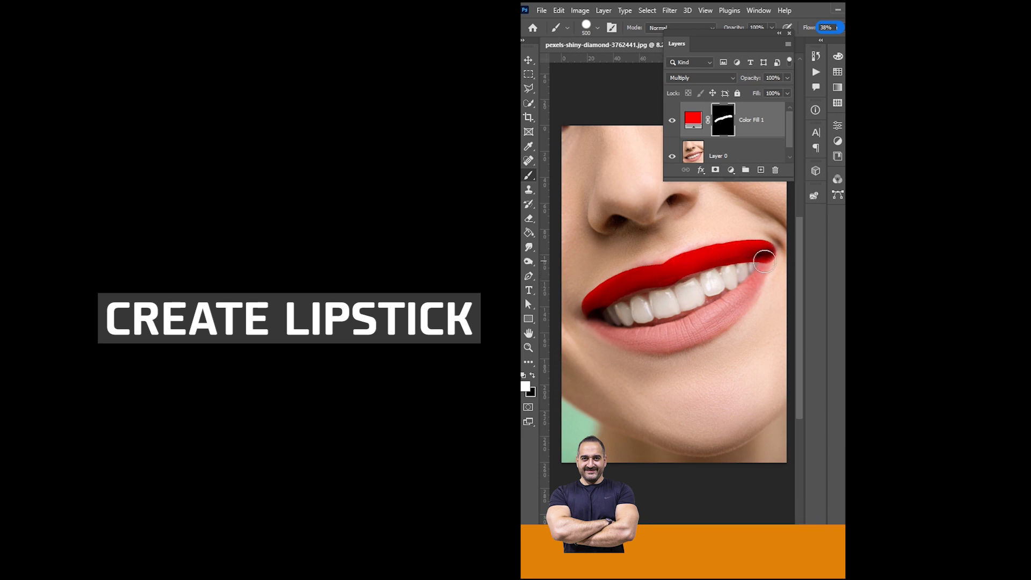
drag(737, 302, 588, 318)
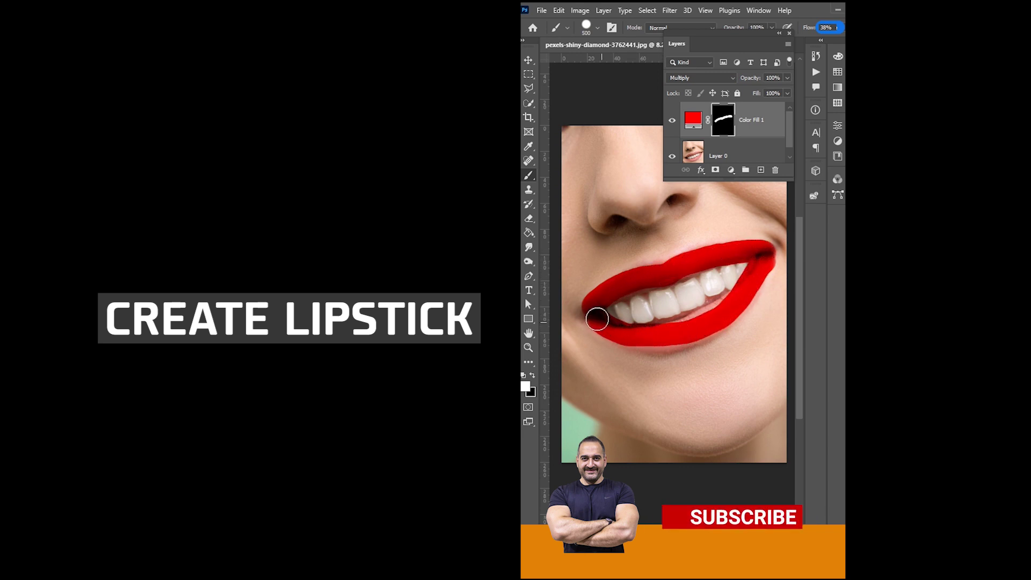
mouse_move(731, 334)
mouse_down()
mouse_move(727, 299)
mouse_move(652, 334)
mouse_move(601, 320)
mouse_move(719, 324)
mouse_up()
- Repaint the lower lip with a smaller brush and drag the Blend If white slider left
scroll(719, 325, up, 1)
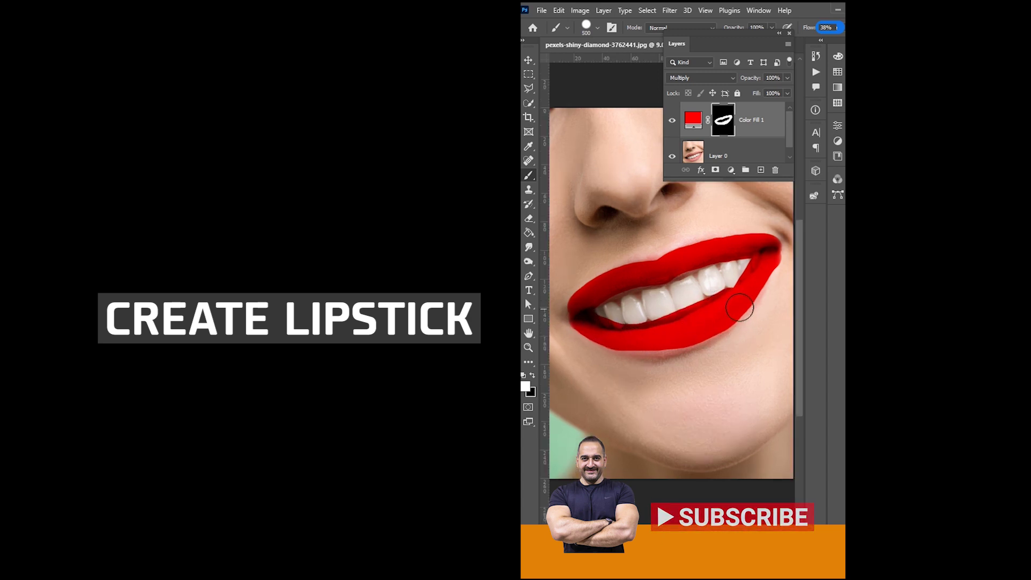
scroll(741, 339, up, 1)
key(ctrl+z)
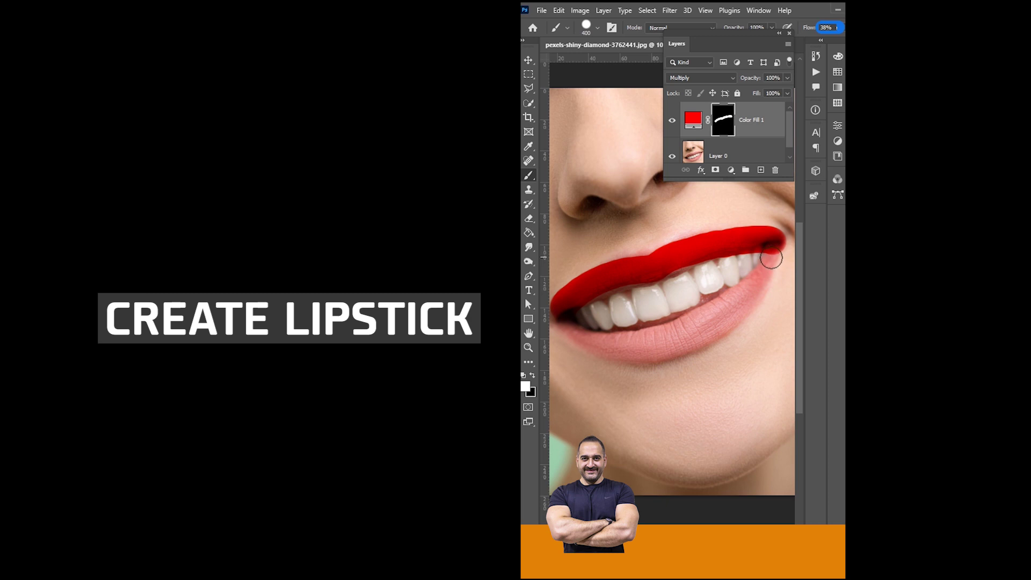
key(bracketleft)
mouse_move(773, 263)
mouse_down()
mouse_move(722, 314)
mouse_move(604, 341)
mouse_move(559, 317)
mouse_move(603, 345)
mouse_move(684, 345)
mouse_move(746, 297)
mouse_up()
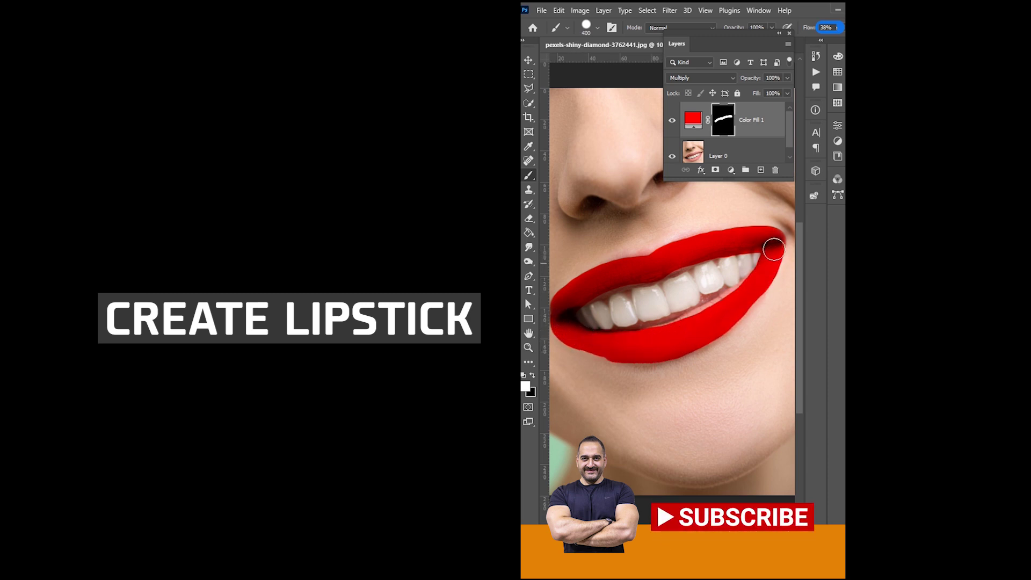
double_click(763, 126)
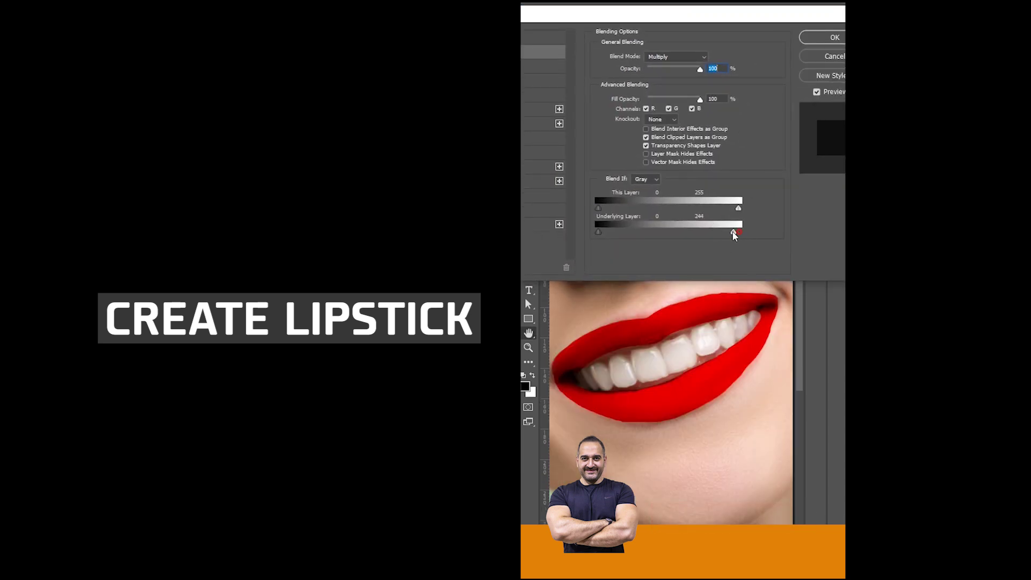
drag(711, 237, 693, 238)
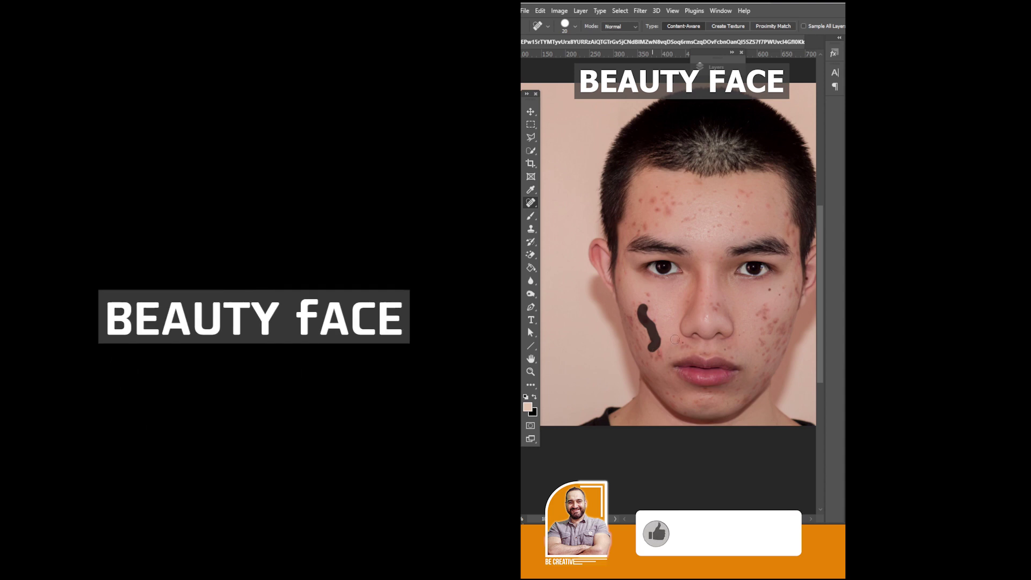
- Heal two blemishes, then invert the duplicate face layer and set it to Vivid Light
drag(647, 301, 678, 312)
click(712, 305)
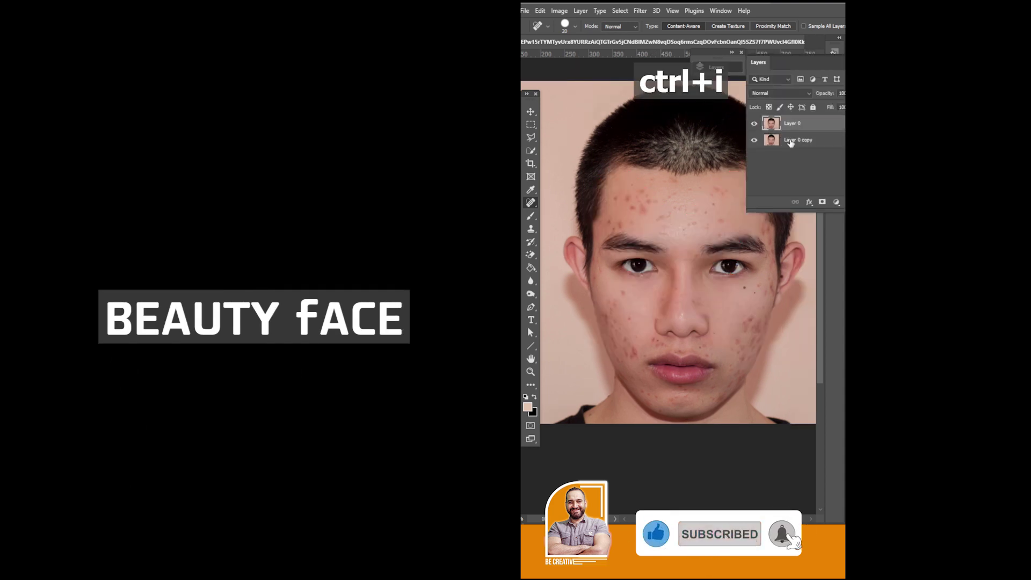
key(ctrl+i)
click(780, 93)
click(762, 237)
- Apply High Pass and a 0.7 px Gaussian Blur, then add an inverted black mask
click(640, 11)
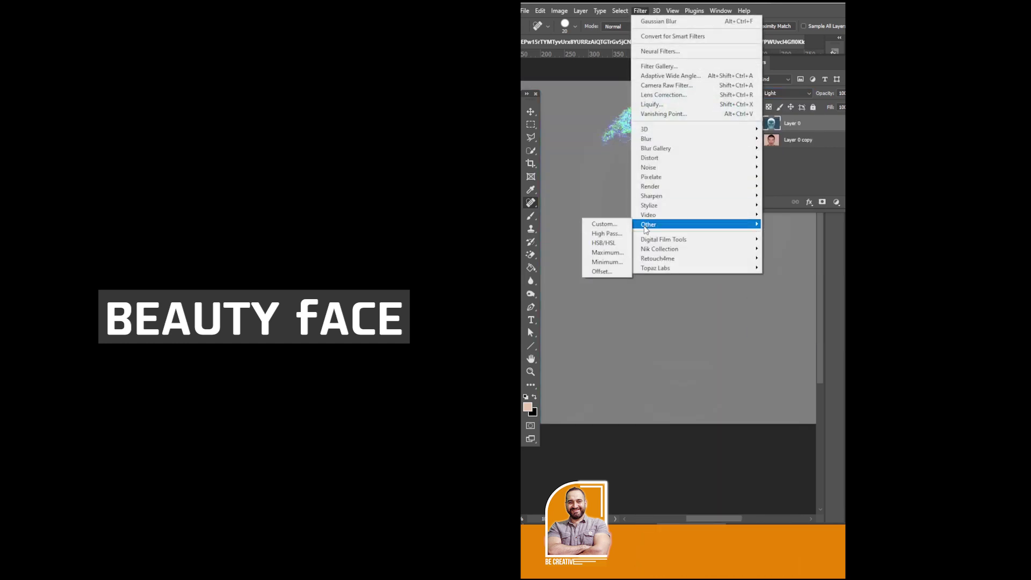
click(606, 232)
click(685, 39)
click(640, 11)
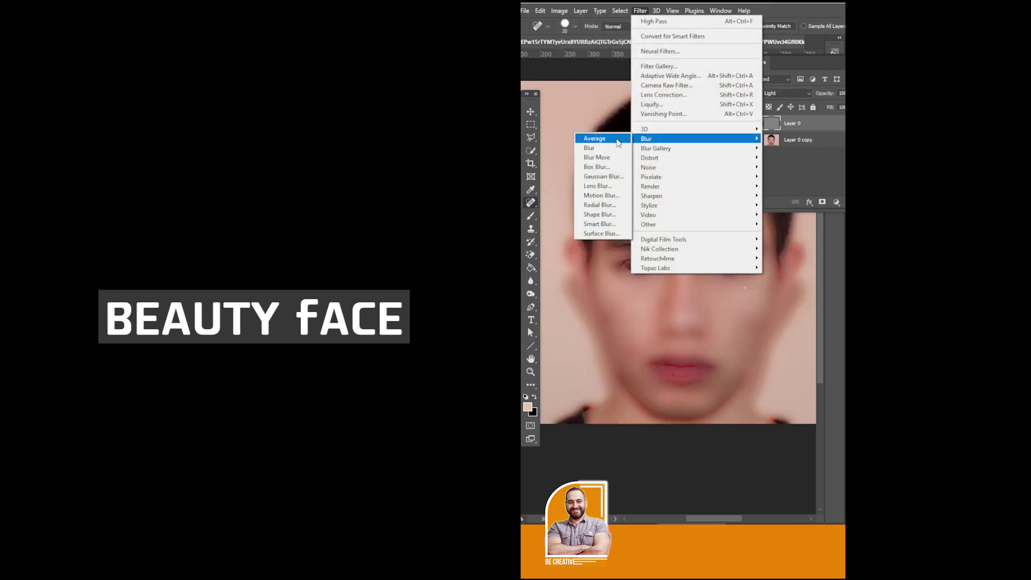
click(603, 178)
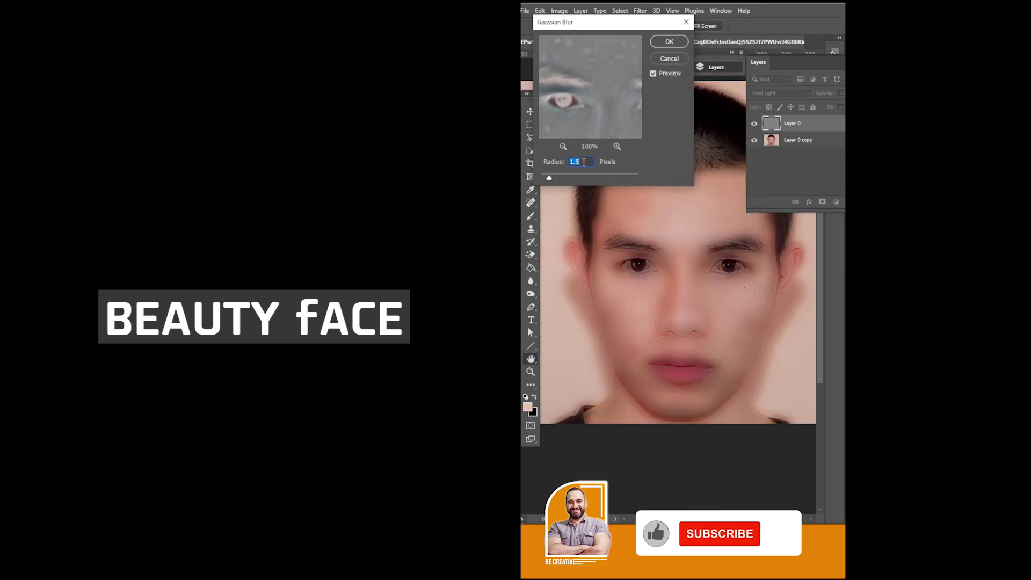
drag(550, 178, 545, 178)
click(669, 42)
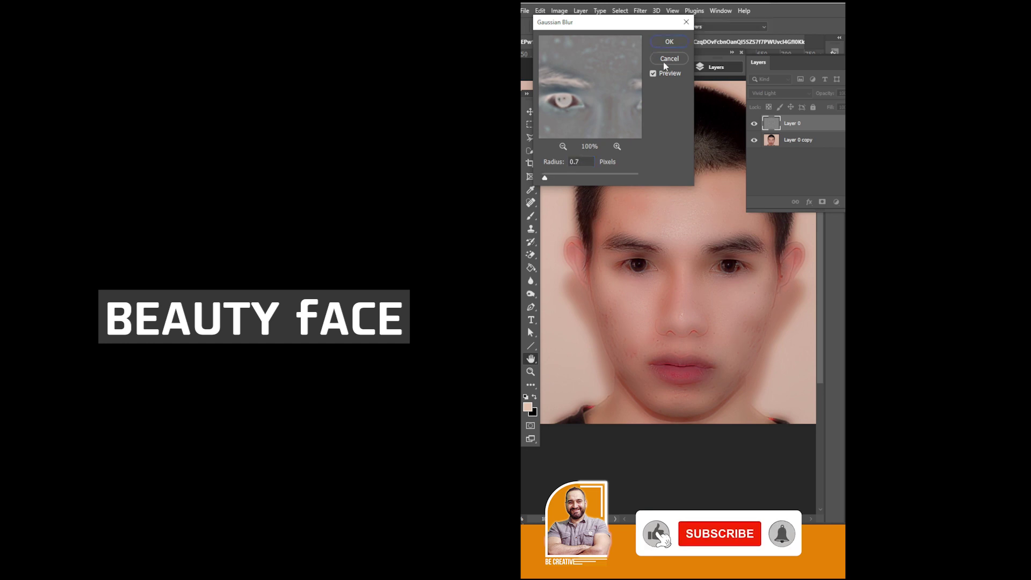
click(822, 202)
key(ctrl+i)
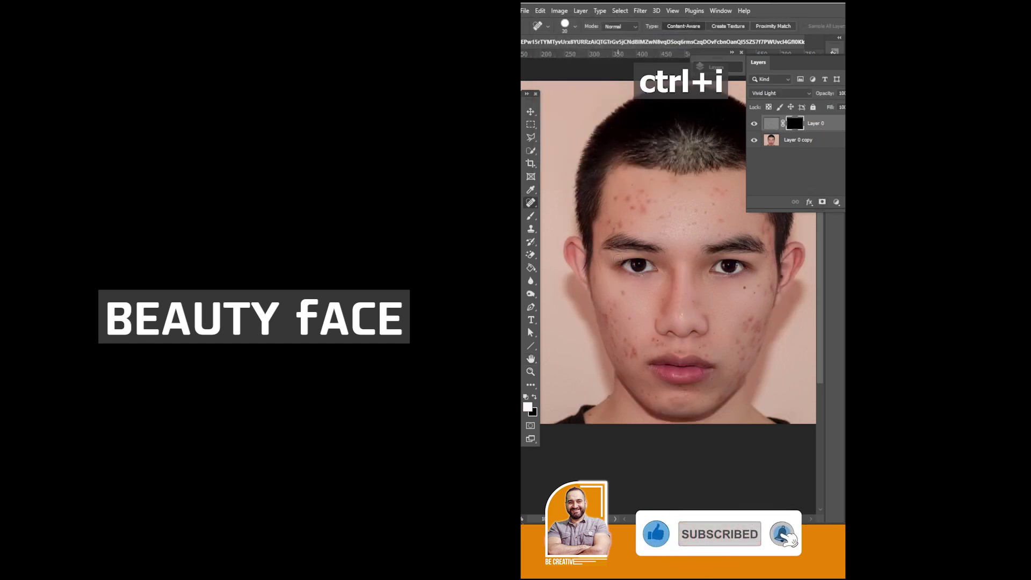
- Switch to the Brush tool and bring up its size and hardness settings
key(b)
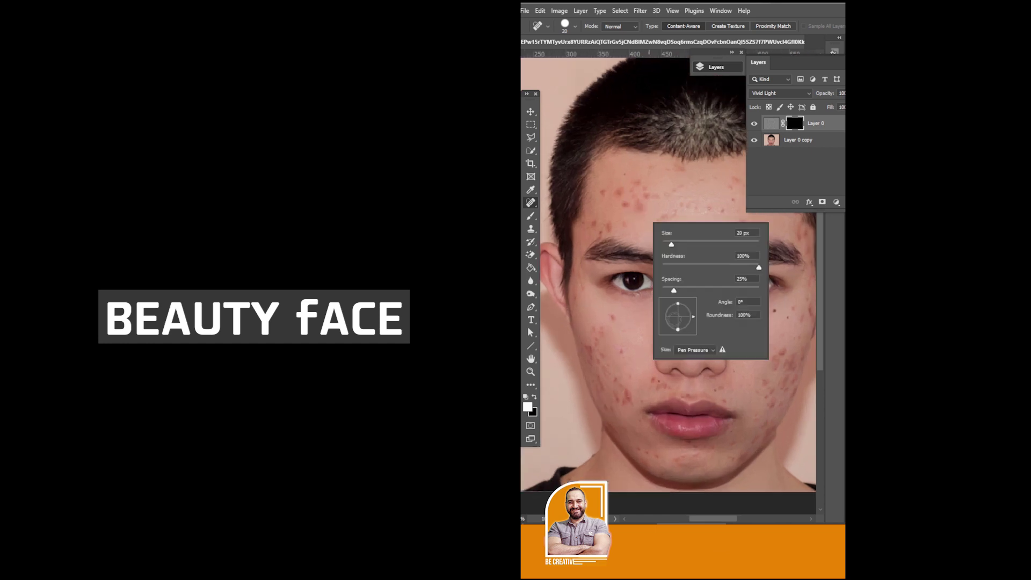
right_click(662, 226)
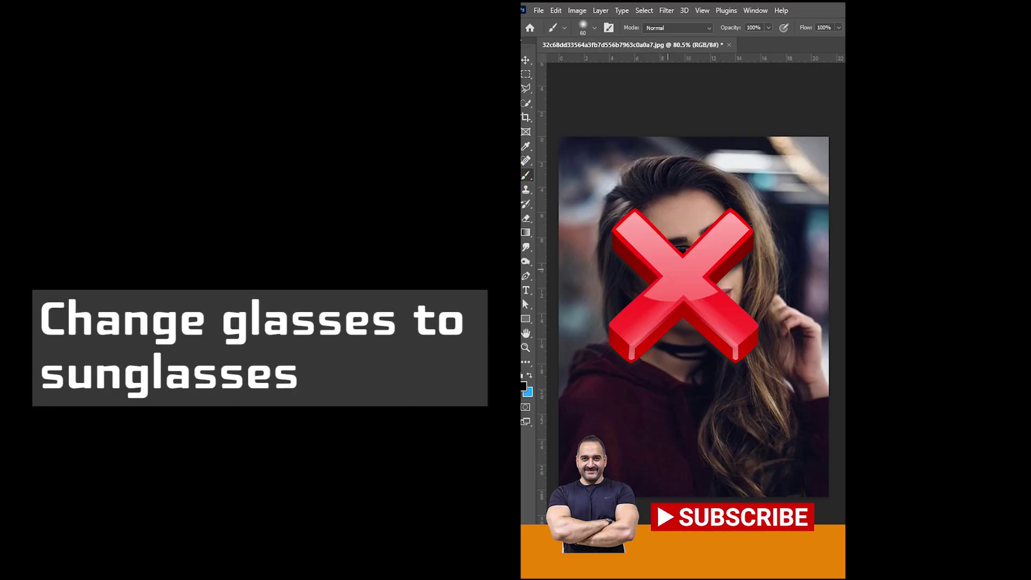
- Select the eyeglass lenses and darken them with Levels by lowering the Output white slider
click(526, 105)
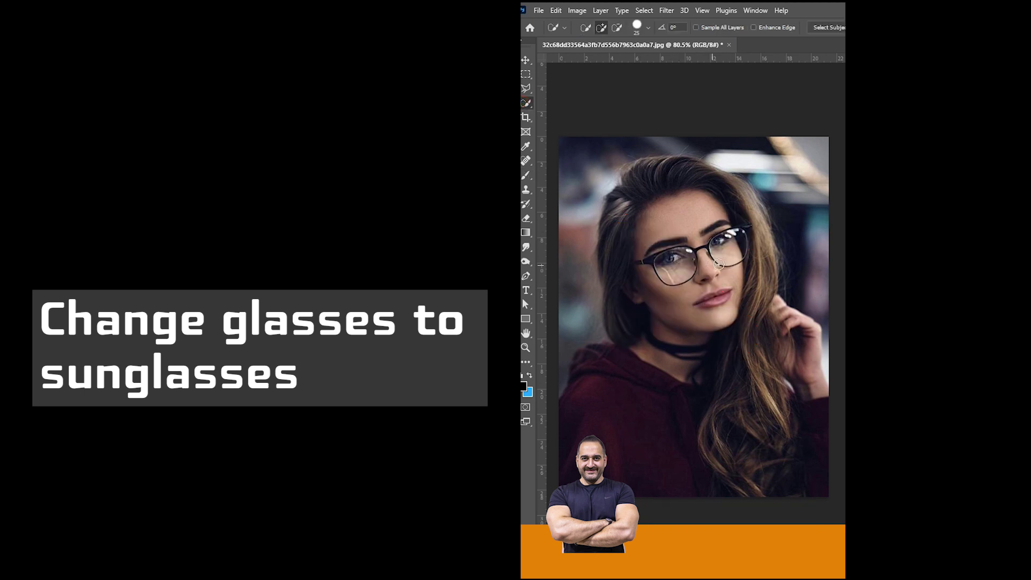
click(719, 250)
click(577, 10)
mouse_move(595, 39)
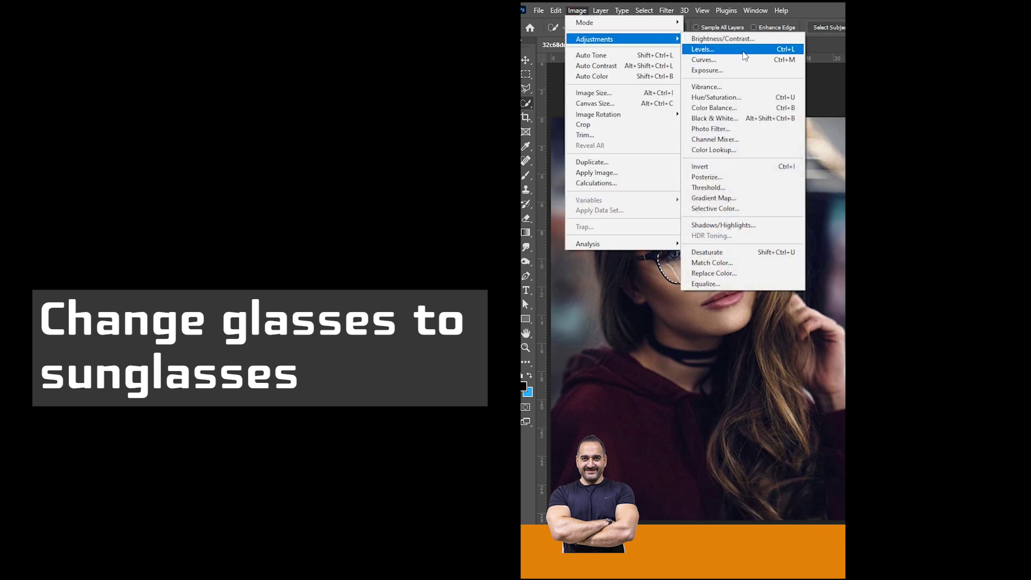
click(743, 52)
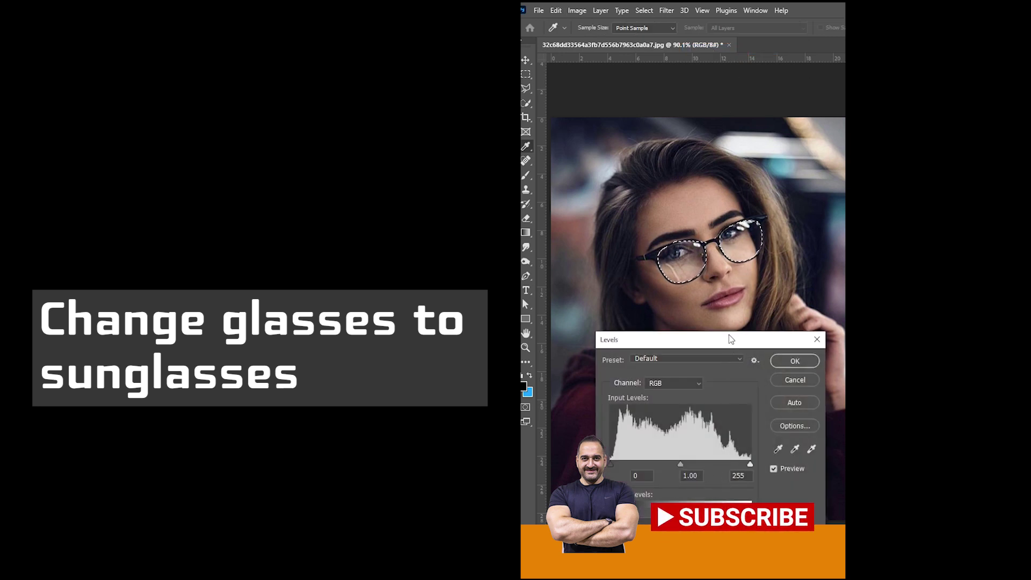
drag(724, 343, 723, 306)
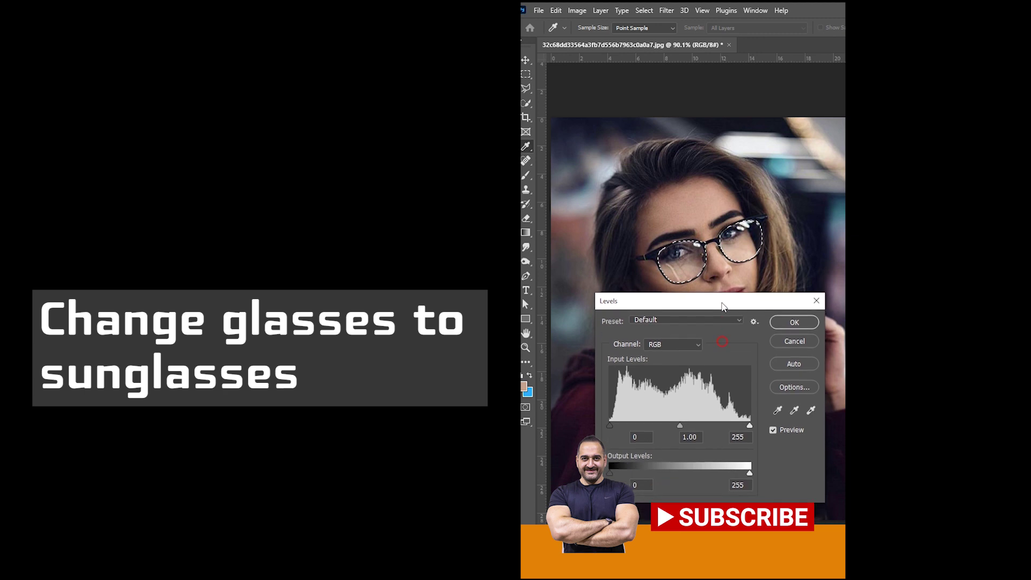
key(alt)
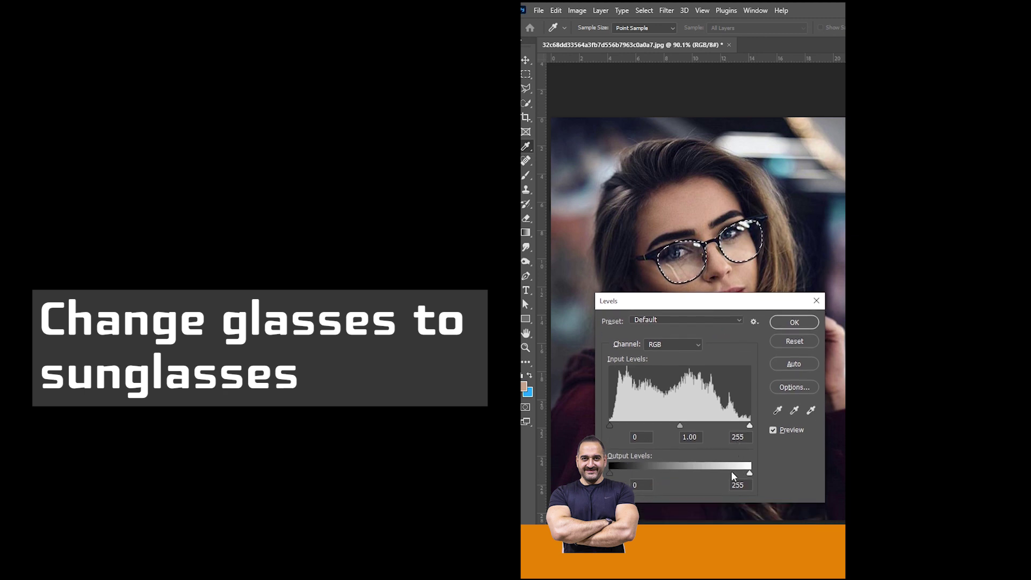
drag(731, 473, 656, 472)
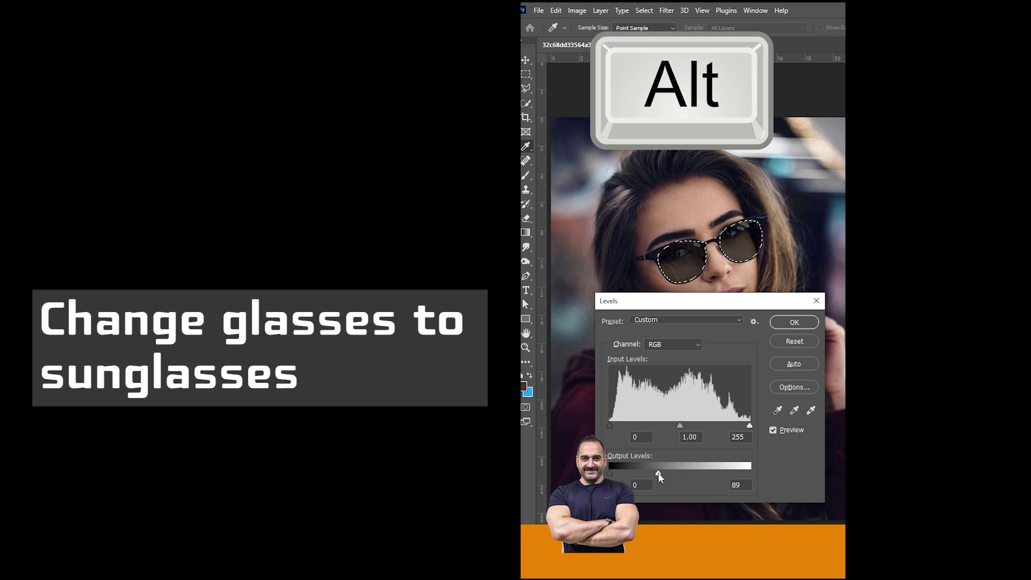
click(793, 322)
- Deselect the lenses using the Rectangular Marquee tool
click(526, 75)
click(584, 141)
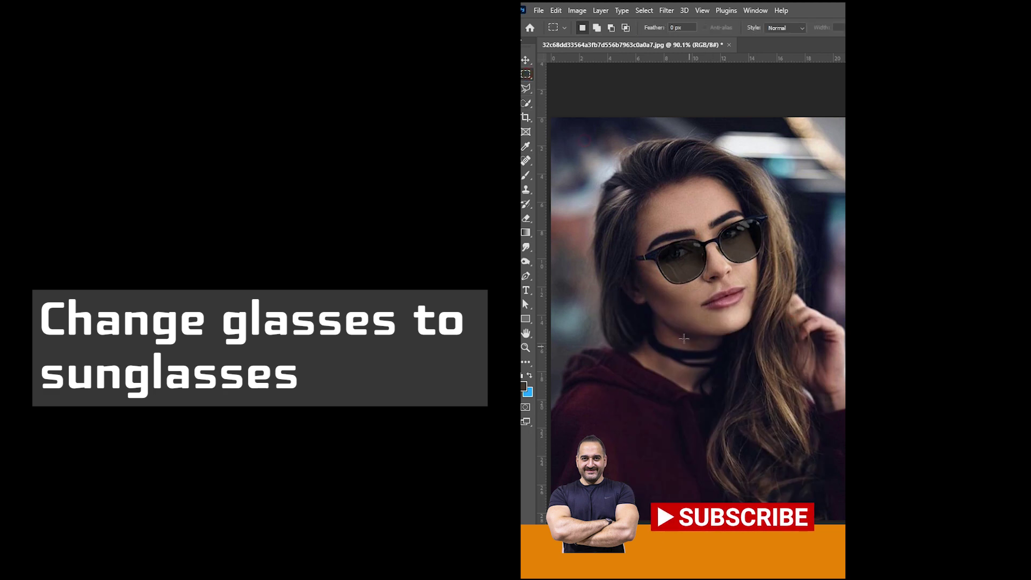
scroll(683, 338, down, 2)
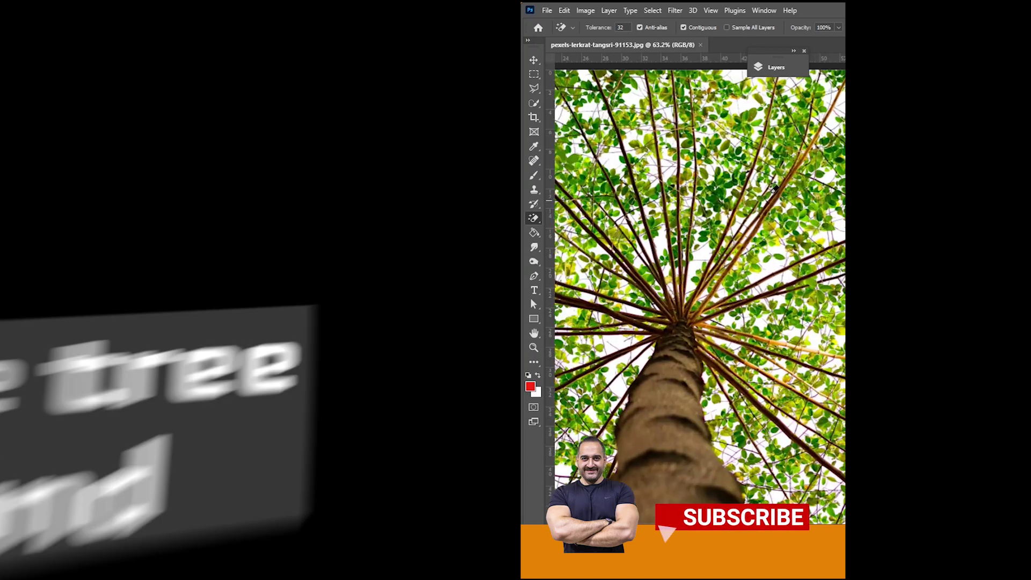
- Select the sky's Highlights via Color Range with Range 255 and higher Fuzziness
click(612, 159)
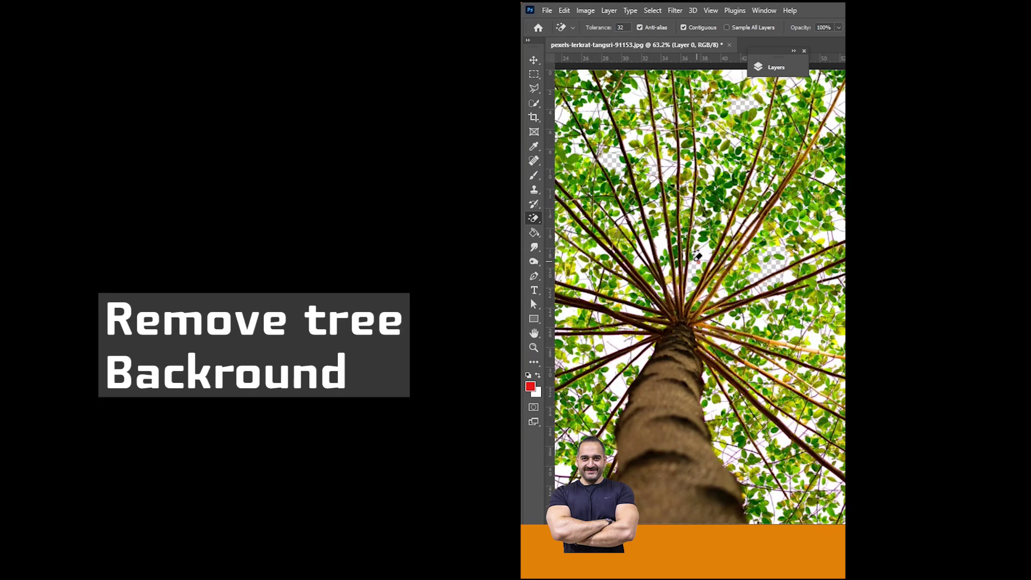
click(531, 59)
right_click(698, 288)
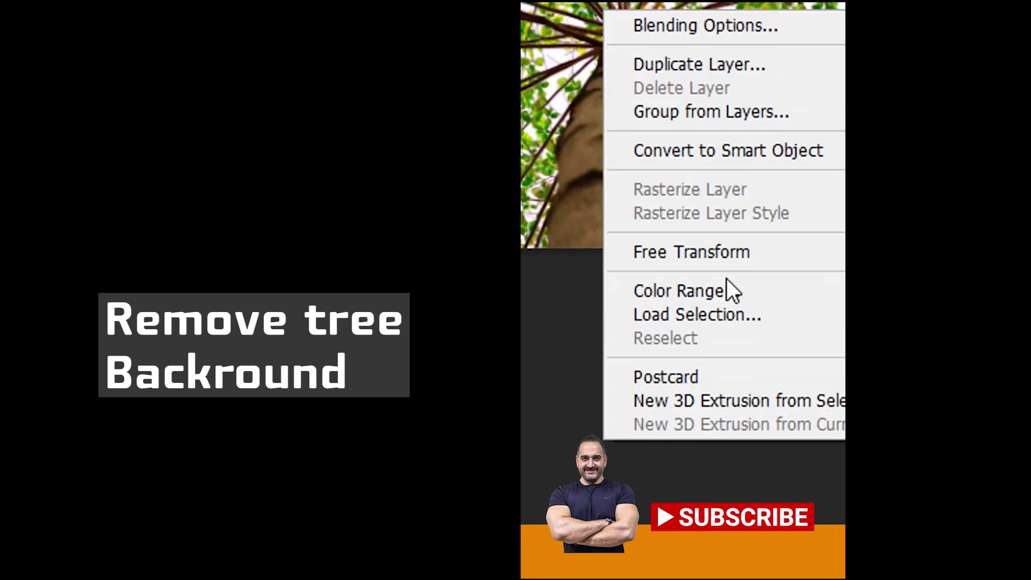
click(736, 288)
click(700, 79)
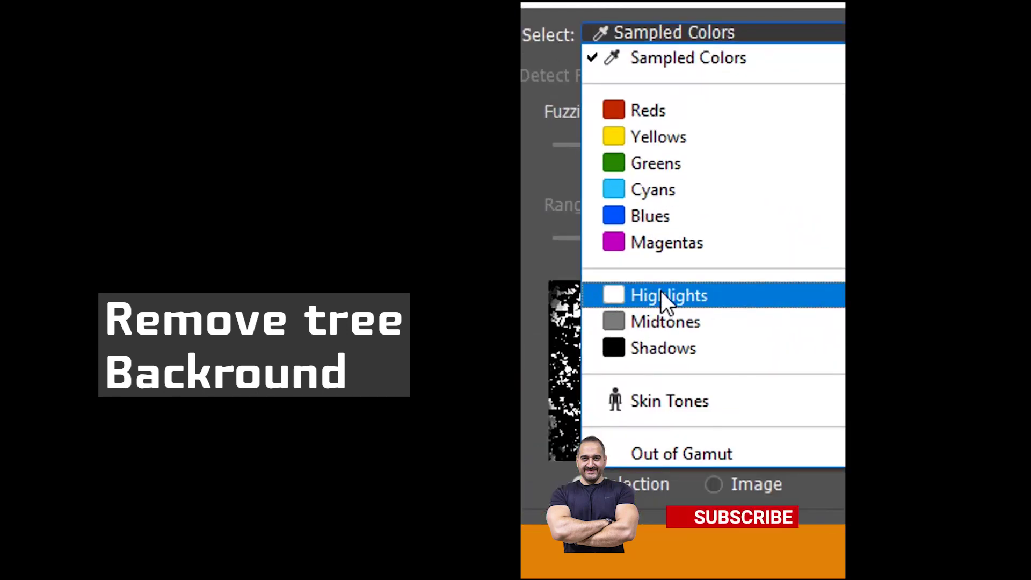
click(661, 293)
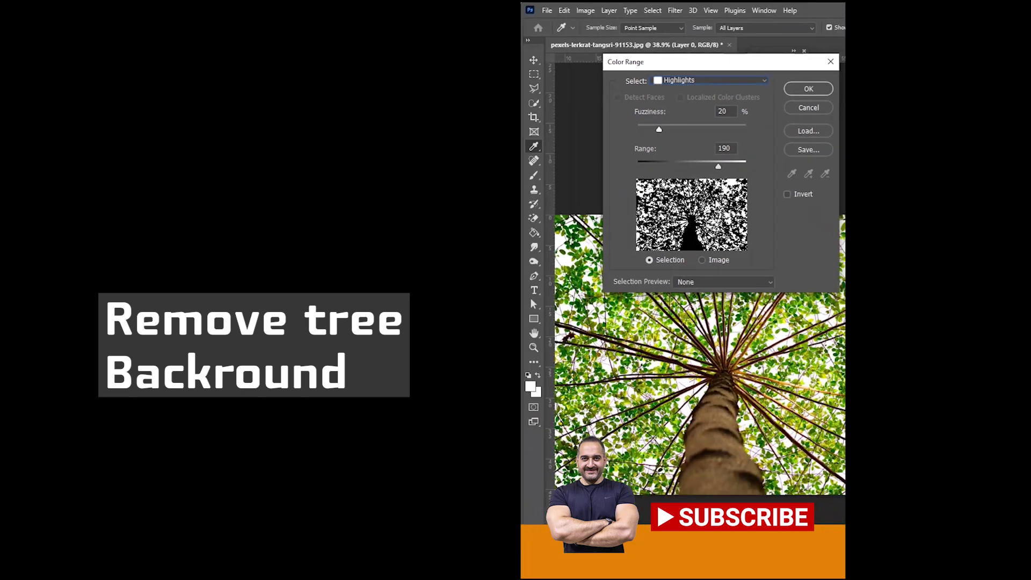
drag(742, 168, 755, 168)
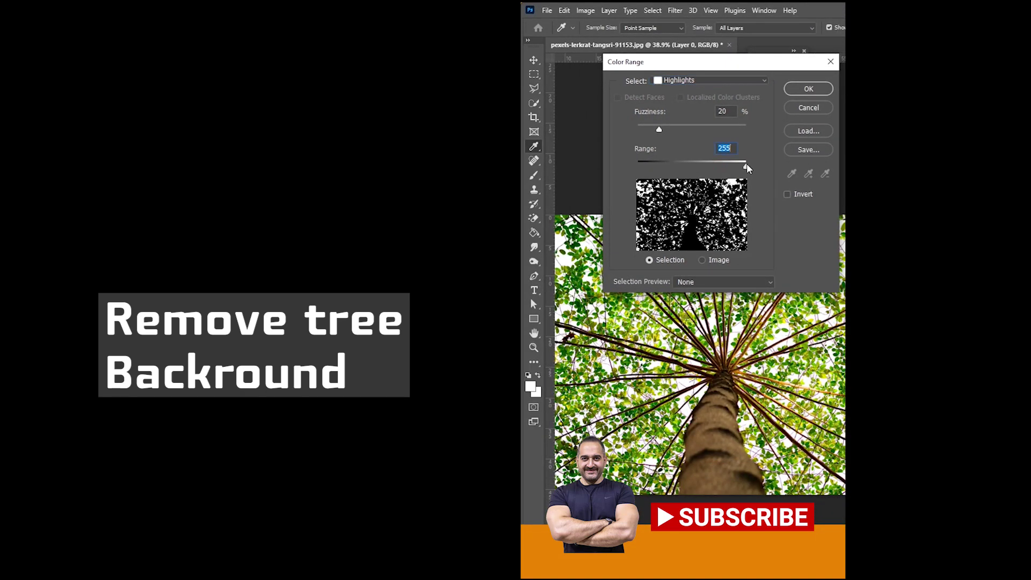
drag(660, 130, 690, 130)
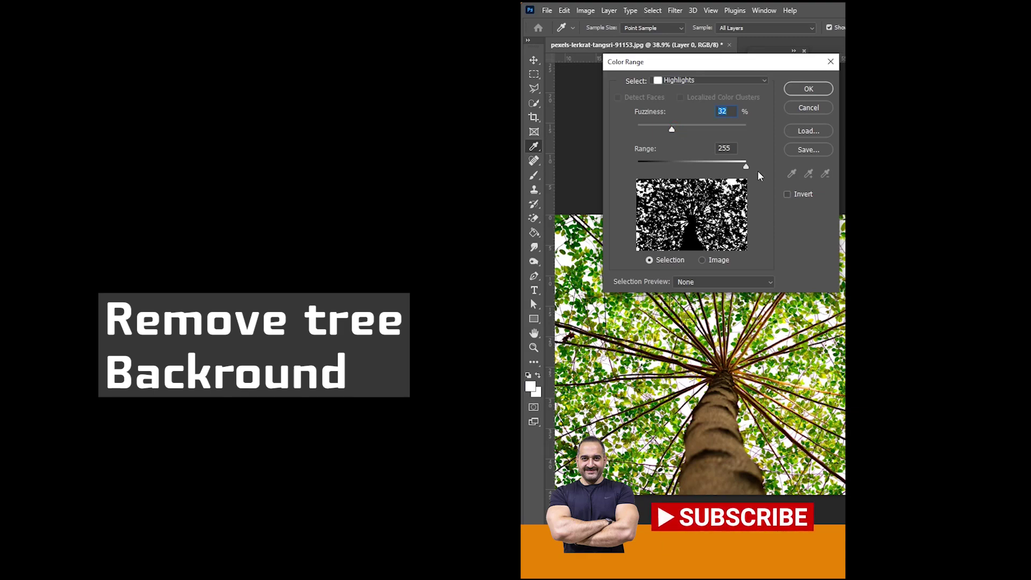
click(808, 89)
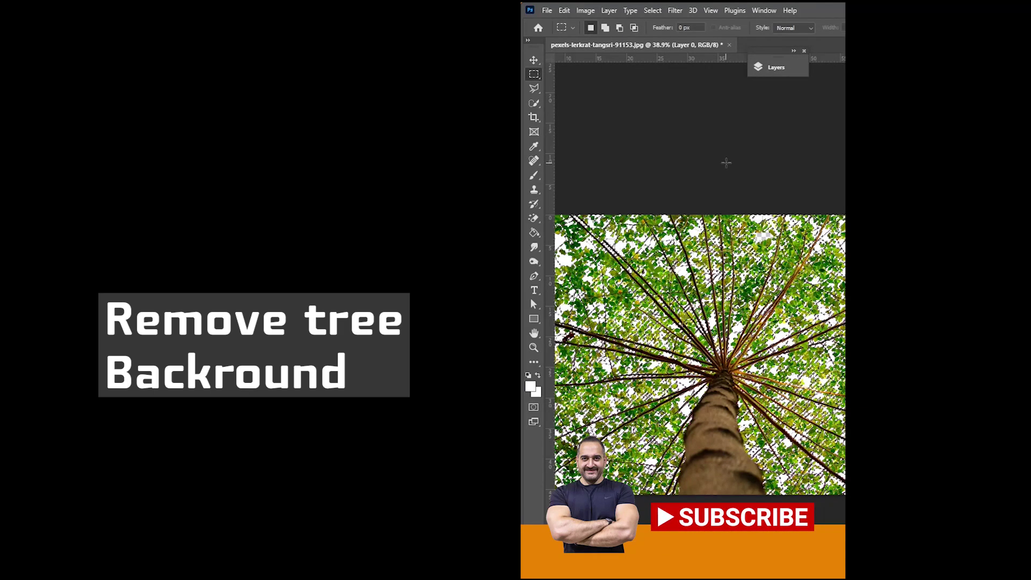
- Delete the selected white sky and deselect
key(m)
scroll(716, 224, up, 2)
key(Delete)
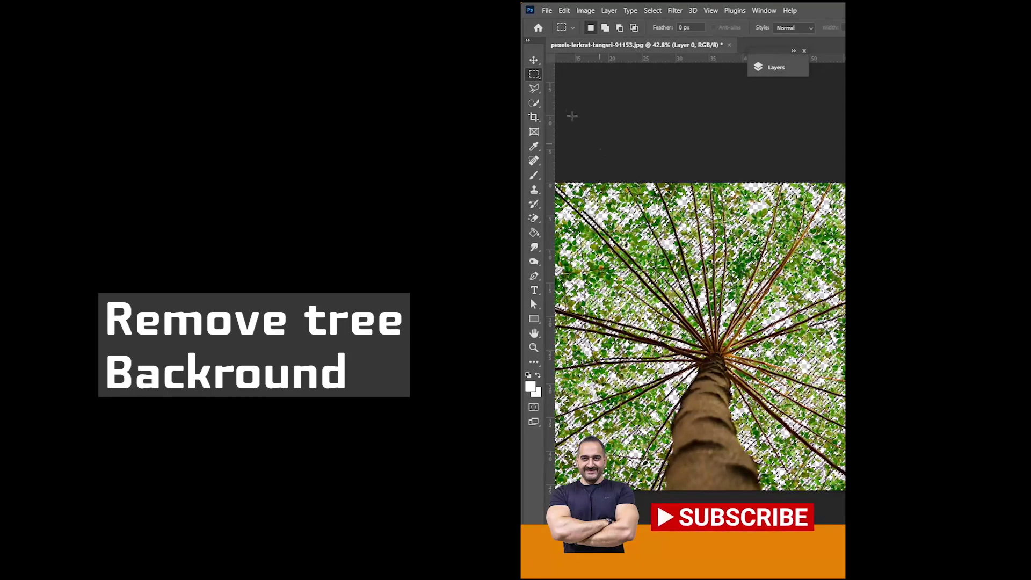
click(629, 143)
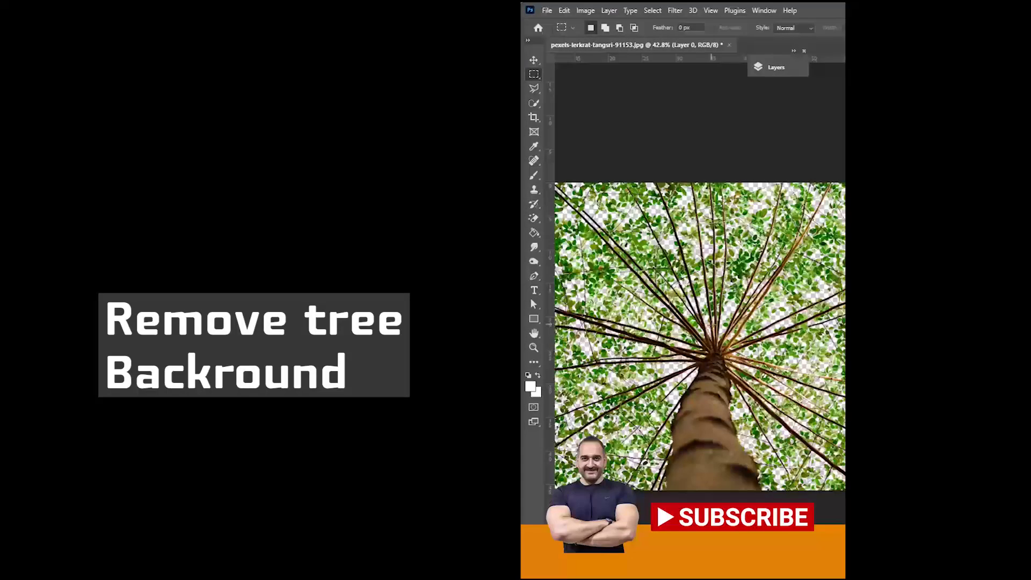
scroll(743, 291, up, 3)
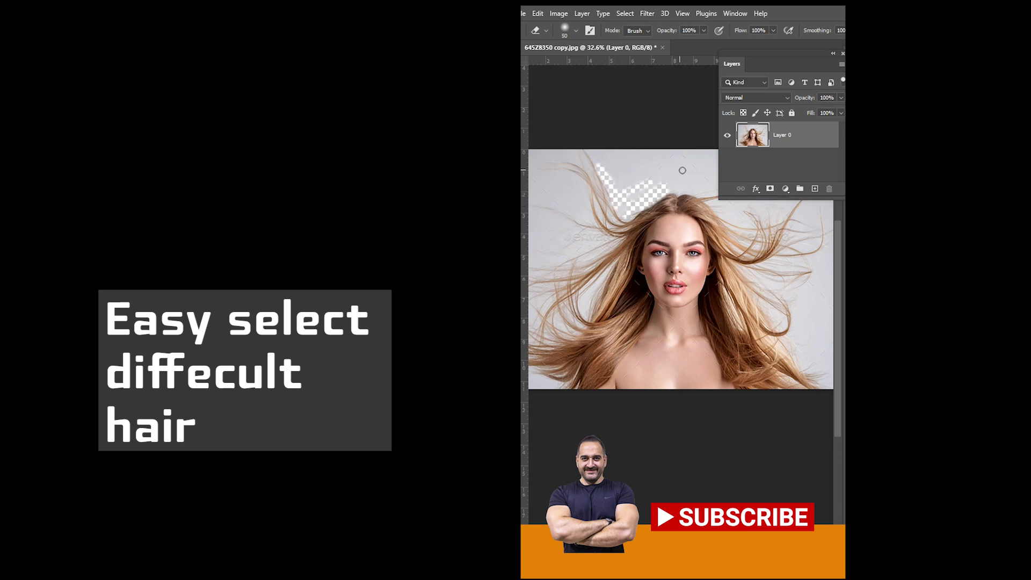
- Automatically select the woman with Select > Subject
drag(682, 170, 712, 194)
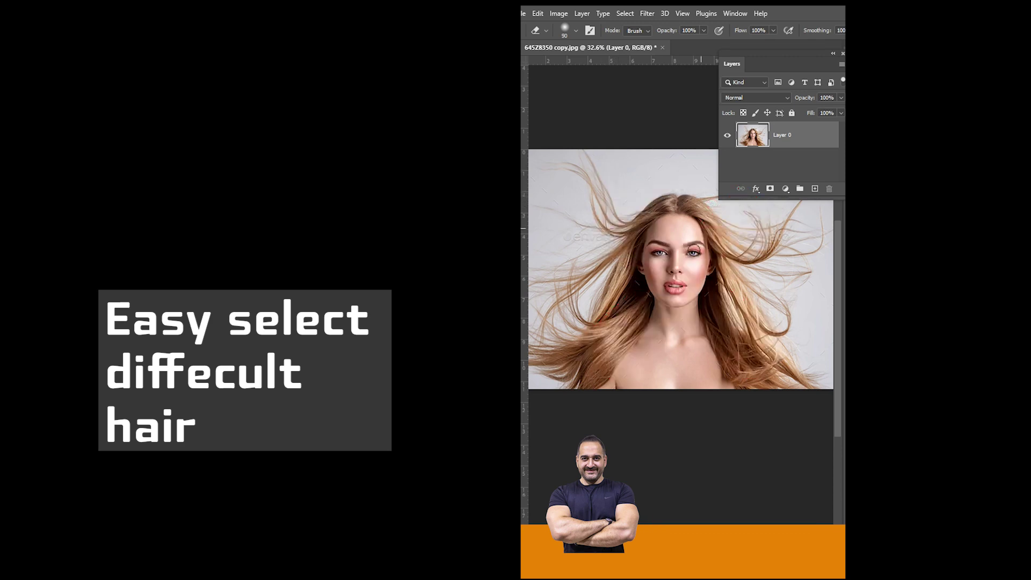
click(625, 13)
click(643, 146)
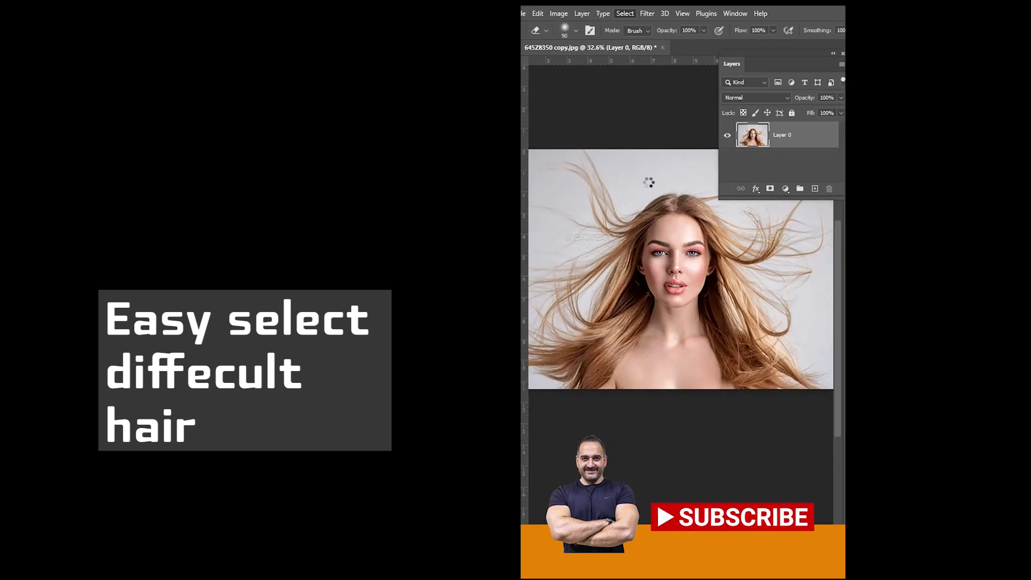
- Enter Select and Mask and inspect the flyaway hair edges
click(625, 14)
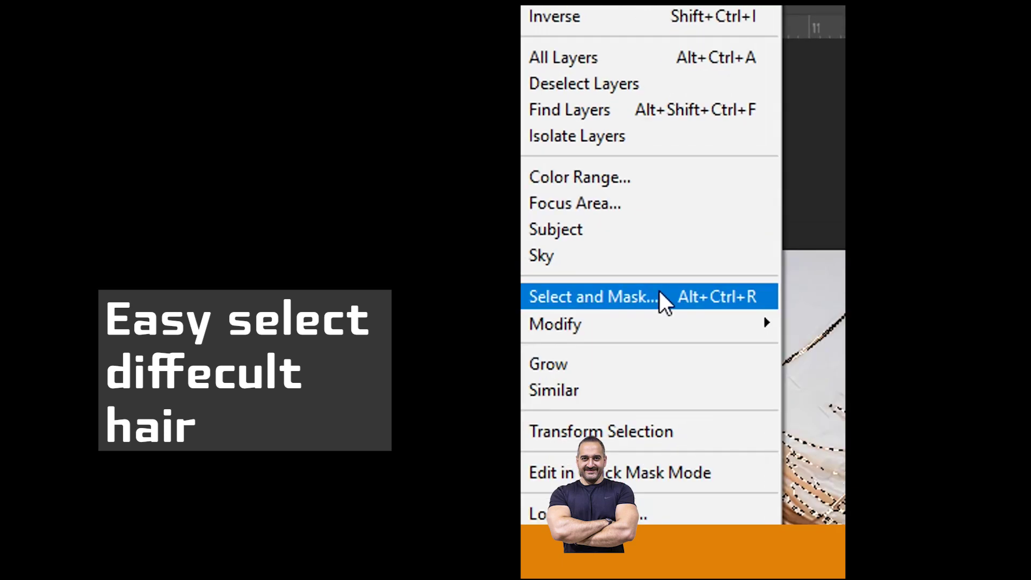
click(660, 293)
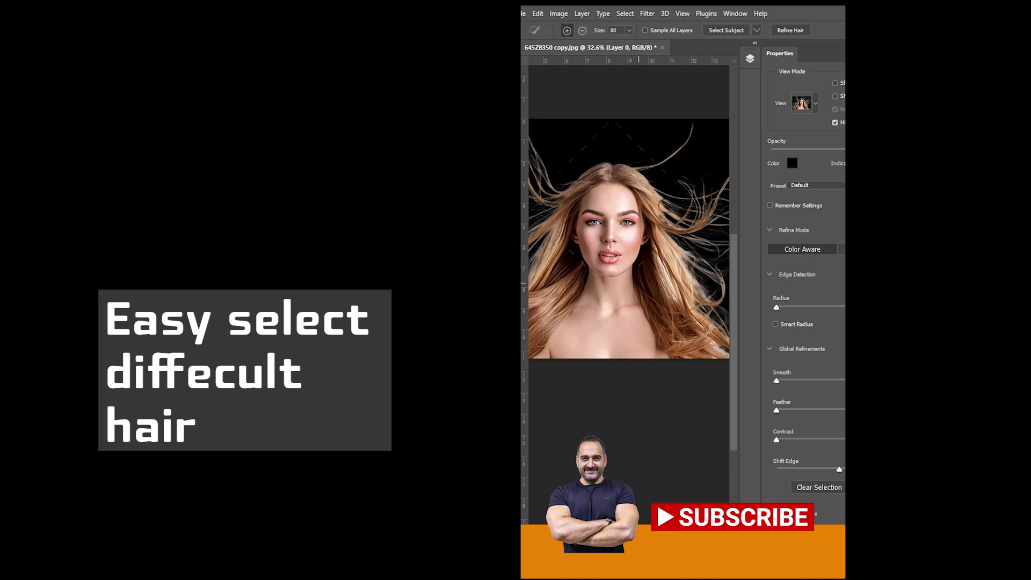
drag(652, 221, 646, 244)
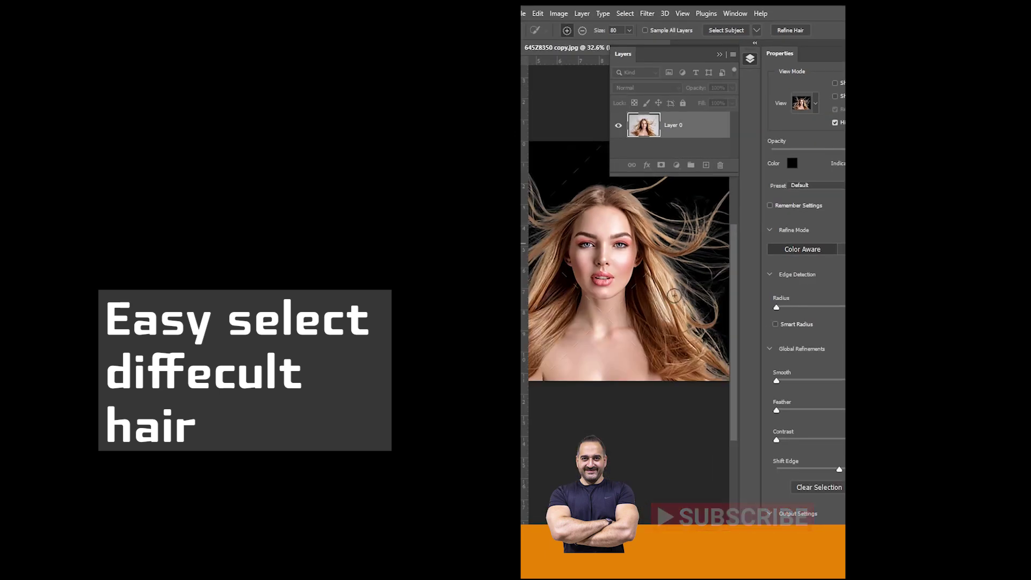
scroll(662, 260, up, 2)
scroll(662, 260, up, 1)
scroll(661, 260, down, 2)
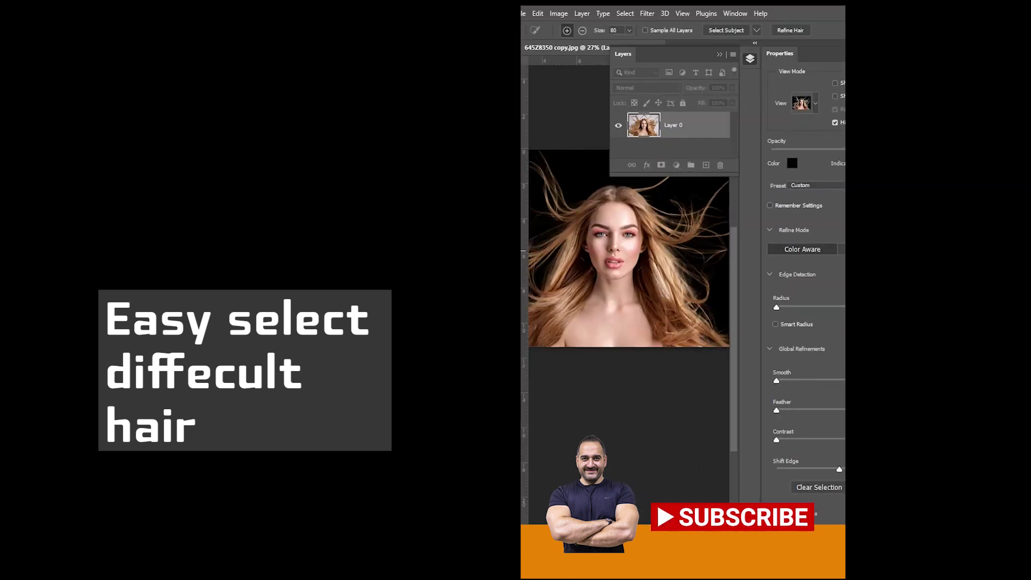
scroll(686, 253, up, 2)
scroll(686, 253, down, 2)
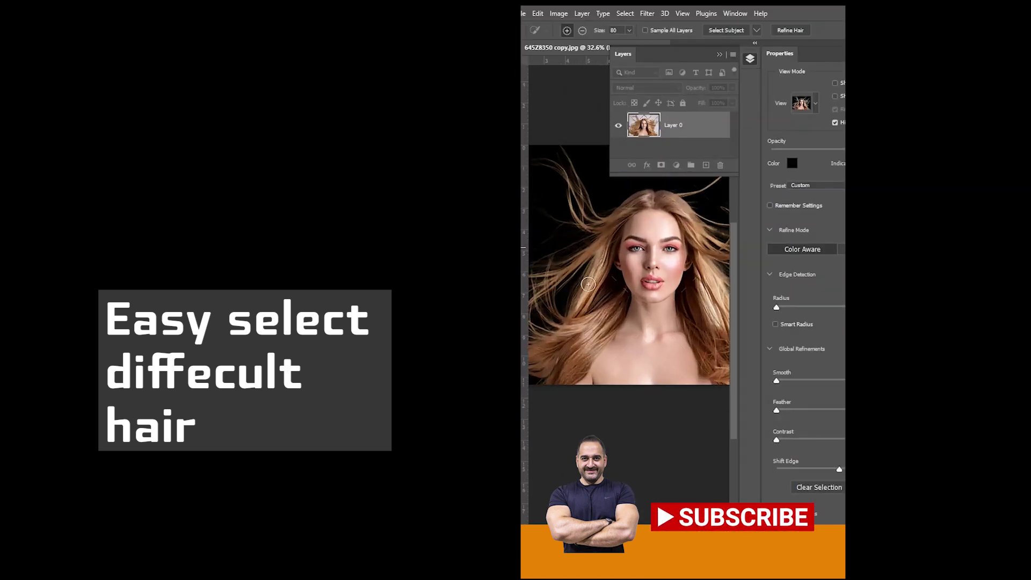
scroll(588, 284, up, 1)
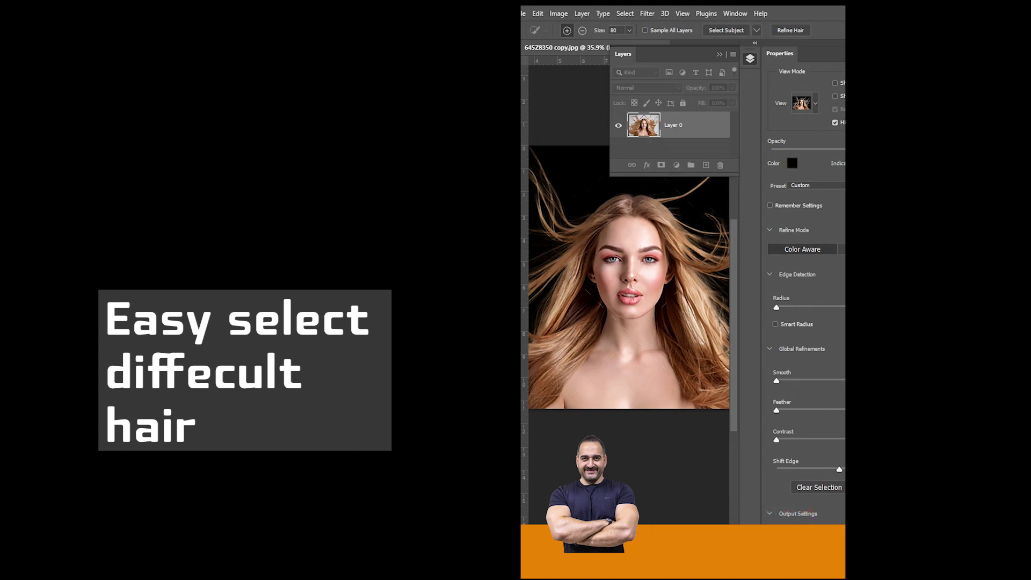
- Change the preview overlay to dark red and hide the original layer to check the cutout
click(792, 163)
drag(757, 322, 740, 432)
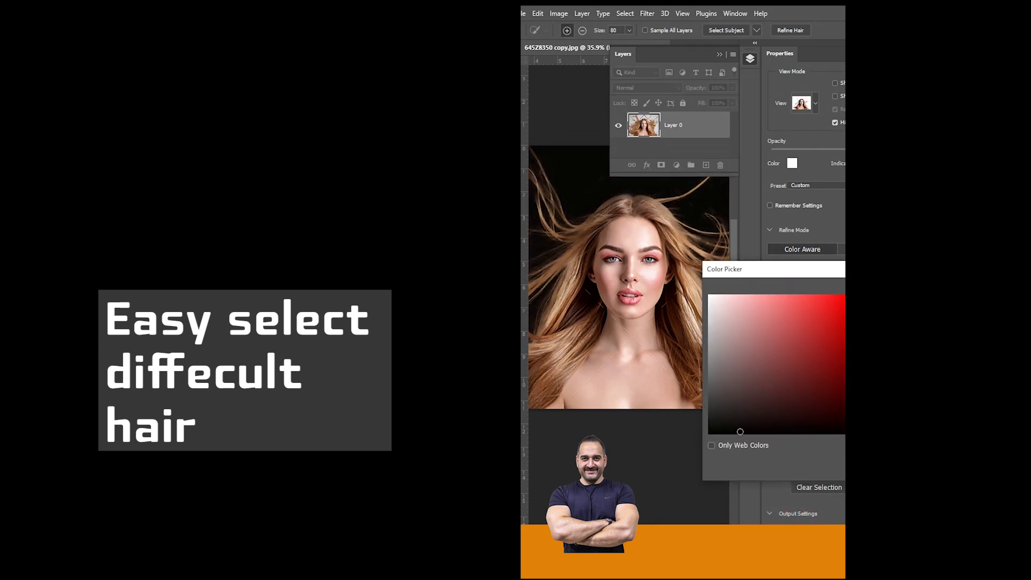
drag(845, 432, 824, 359)
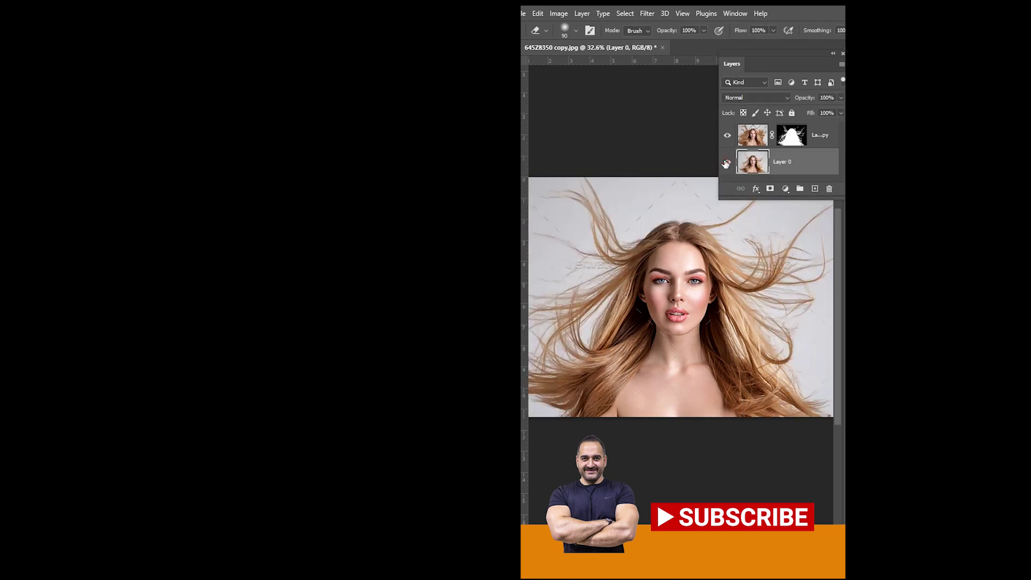
click(725, 163)
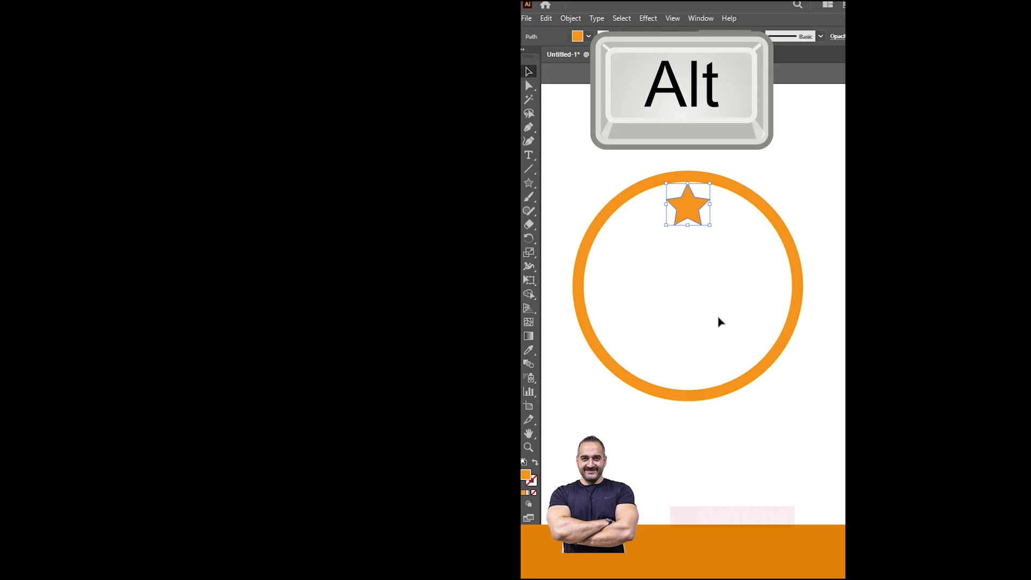
- Move the star to the circle's centre and turn it into a Radial repeat
mouse_move(719, 227)
mouse_down()
mouse_move(748, 232)
mouse_move(759, 278)
mouse_move(759, 325)
mouse_move(735, 362)
mouse_up()
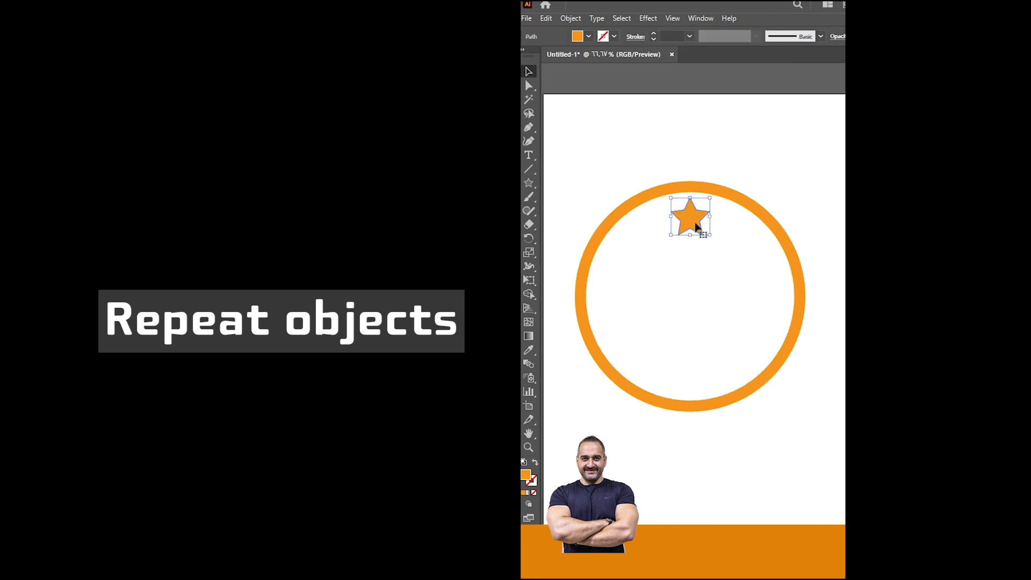
drag(697, 228, 697, 304)
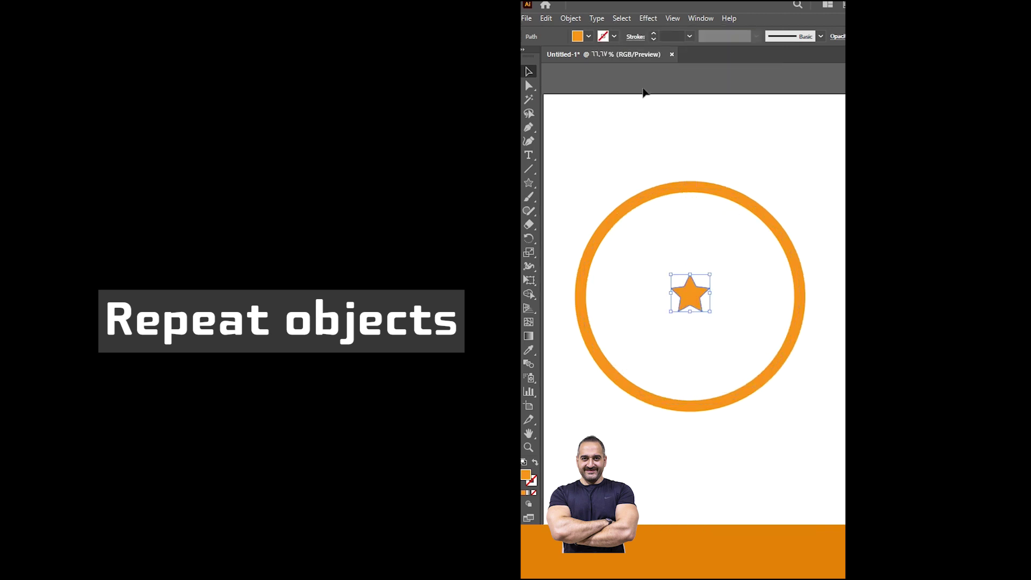
click(570, 19)
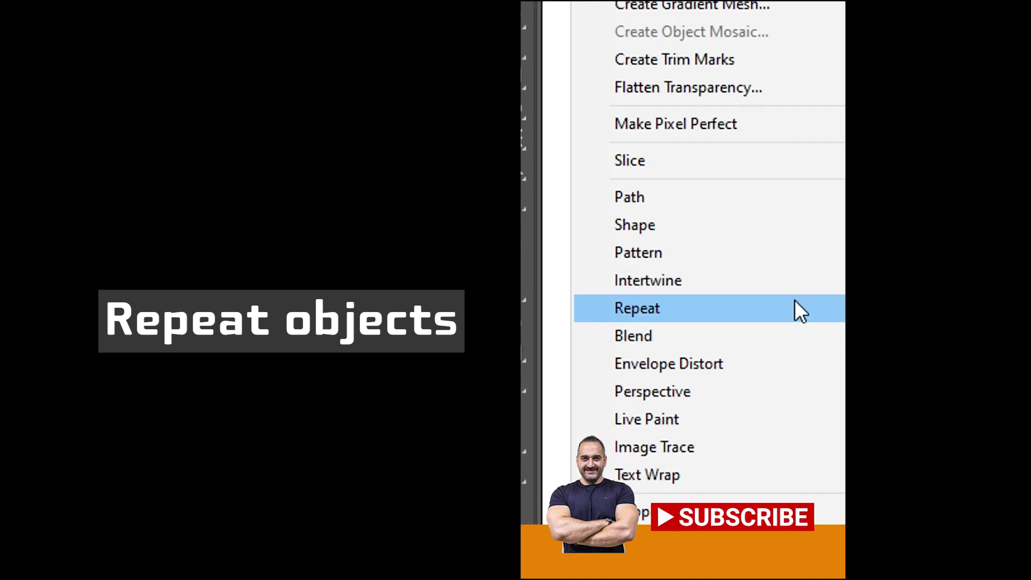
click(766, 349)
drag(692, 295, 693, 223)
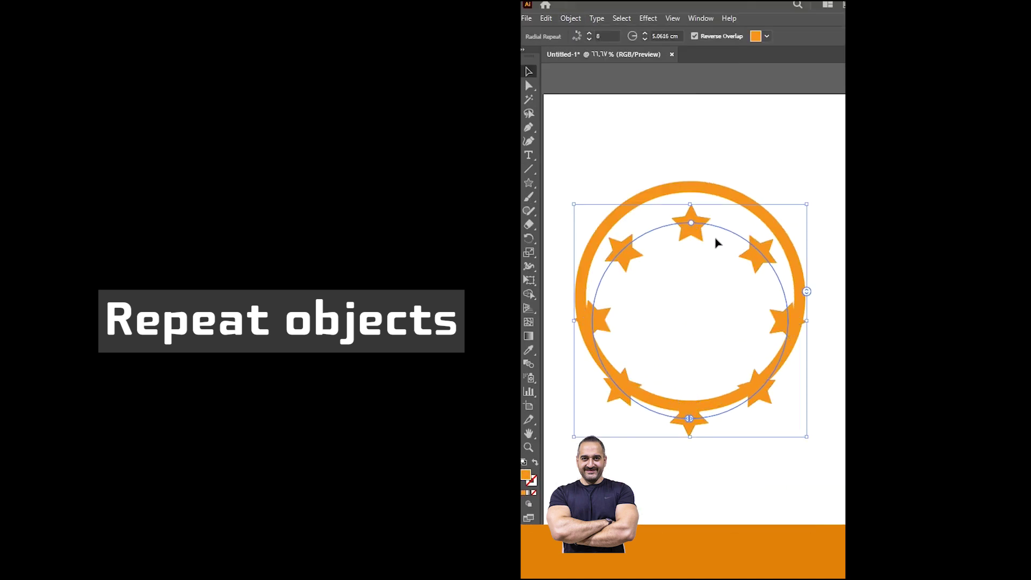
- Push the star ring out to the orange border and raise it to about 16 stars
click(715, 239)
mouse_move(693, 231)
mouse_down()
mouse_move(692, 209)
mouse_move(693, 221)
mouse_up()
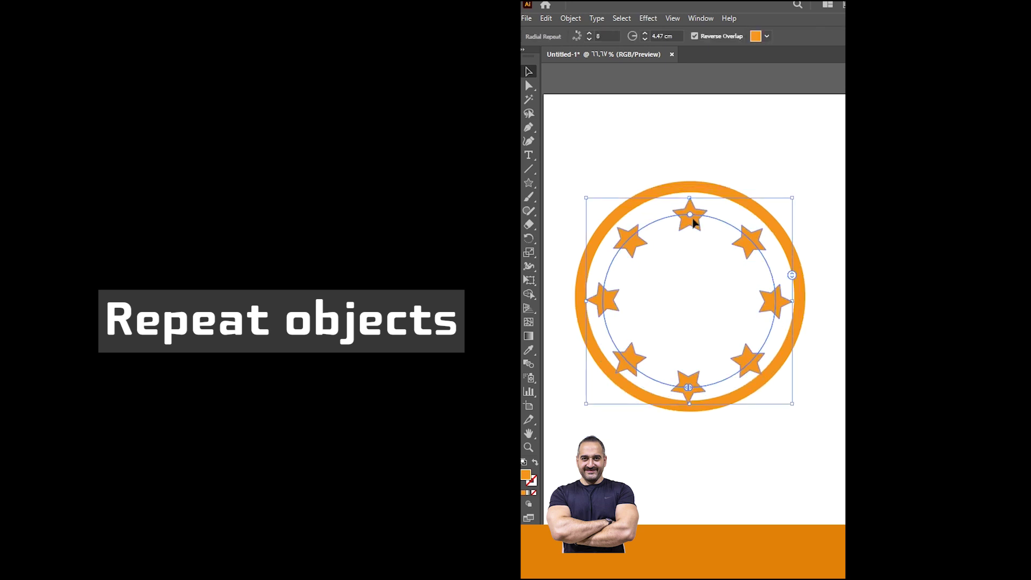
drag(794, 276, 797, 240)
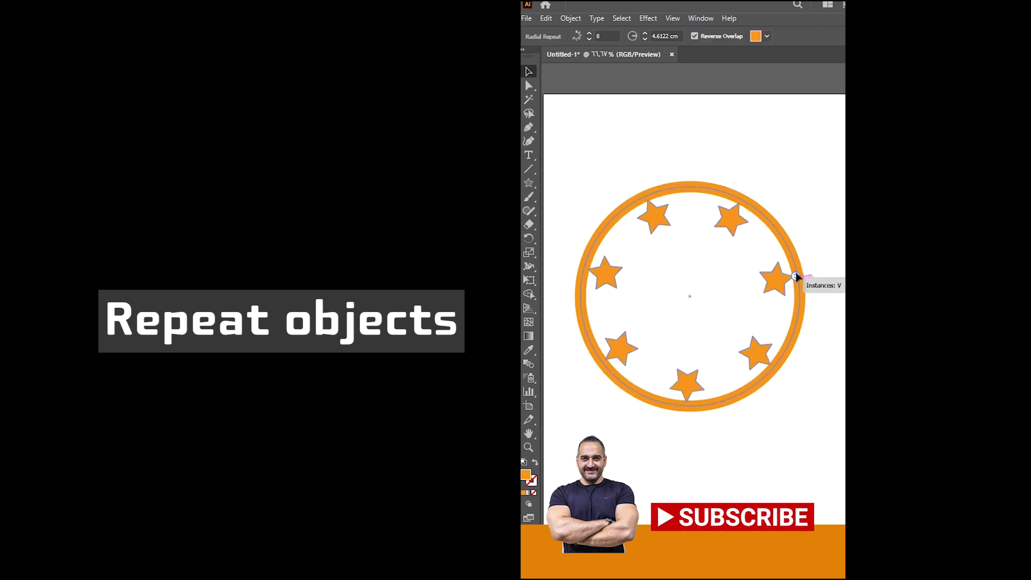
click(800, 162)
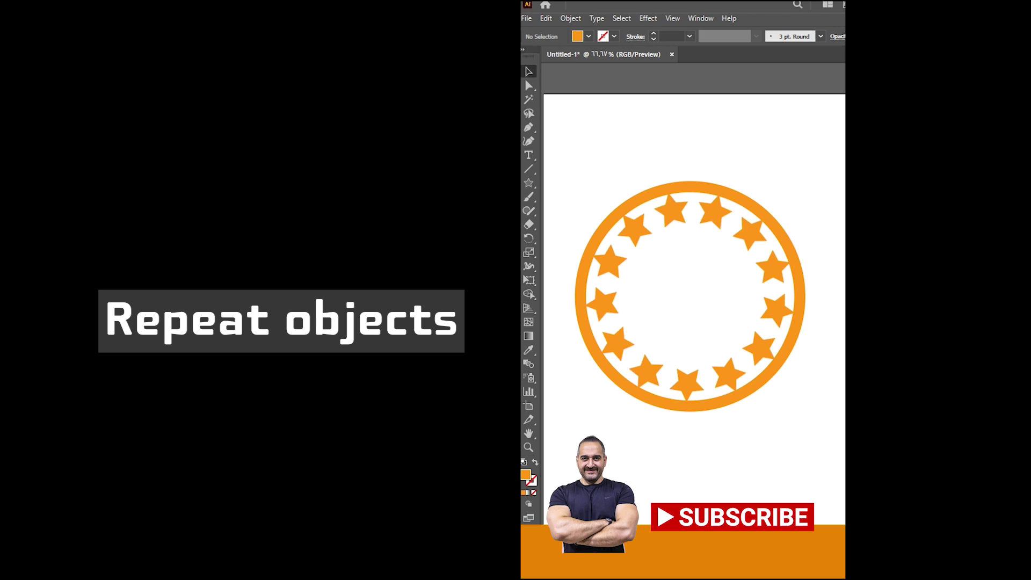
- Add smaller inner copies of the star ring as the second and third rings
click(750, 231)
mouse_move(785, 208)
mouse_down()
mouse_move(690, 260)
mouse_move(705, 249)
mouse_move(701, 271)
mouse_up()
click(706, 468)
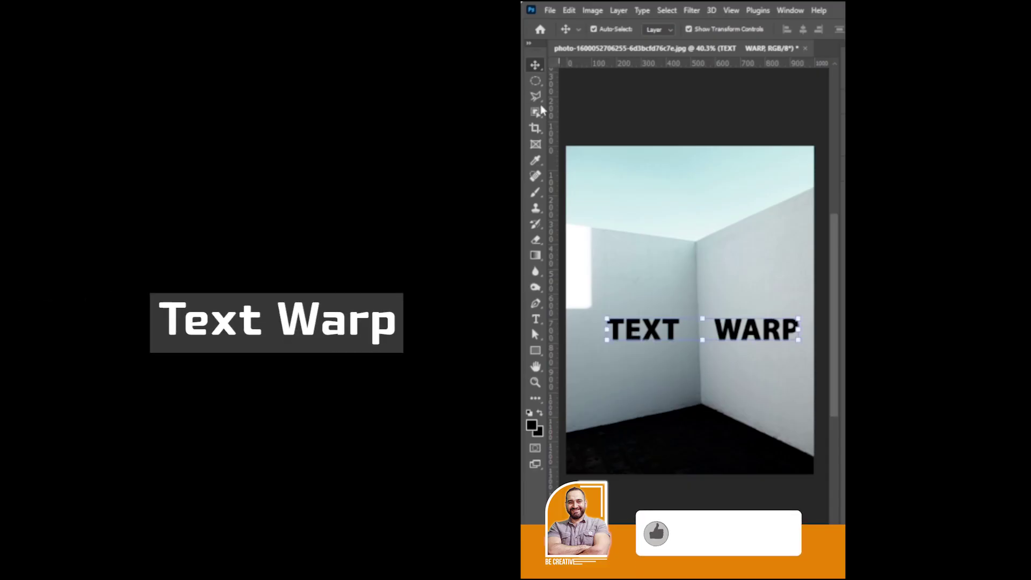
- Put the TEXT WARP layer into Free Transform's Perspective mode
click(535, 81)
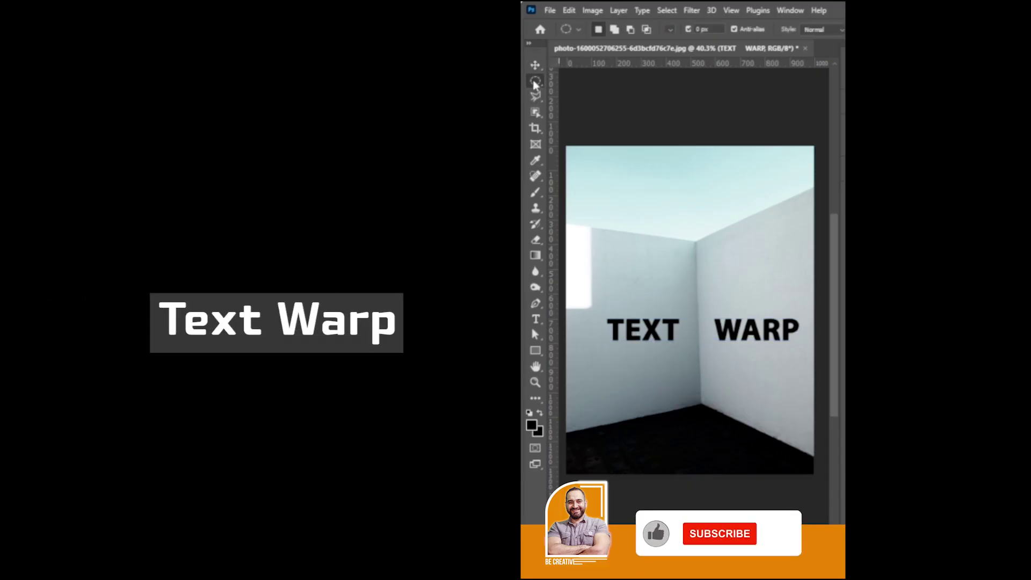
right_click(636, 317)
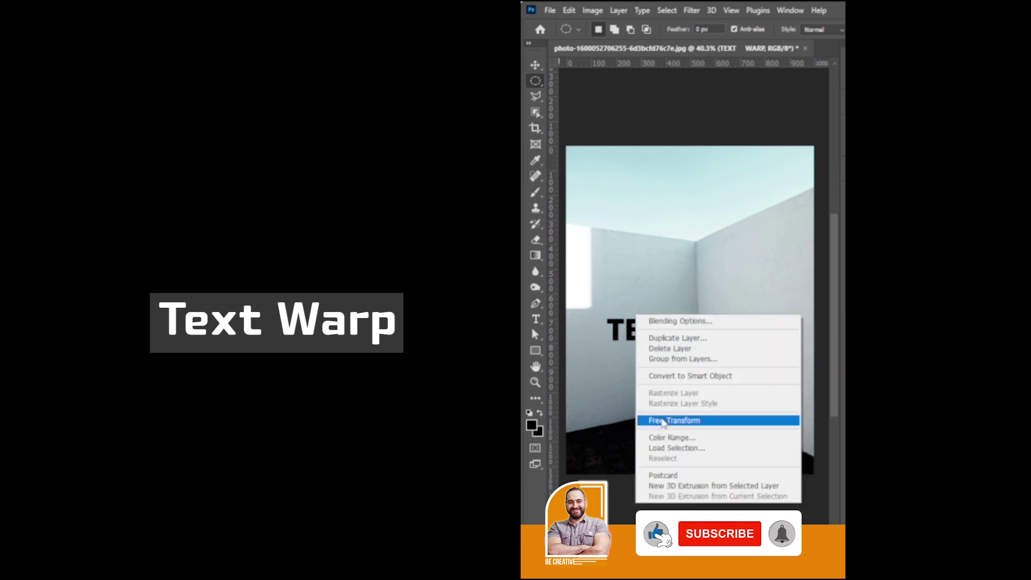
click(674, 420)
right_click(641, 334)
click(664, 399)
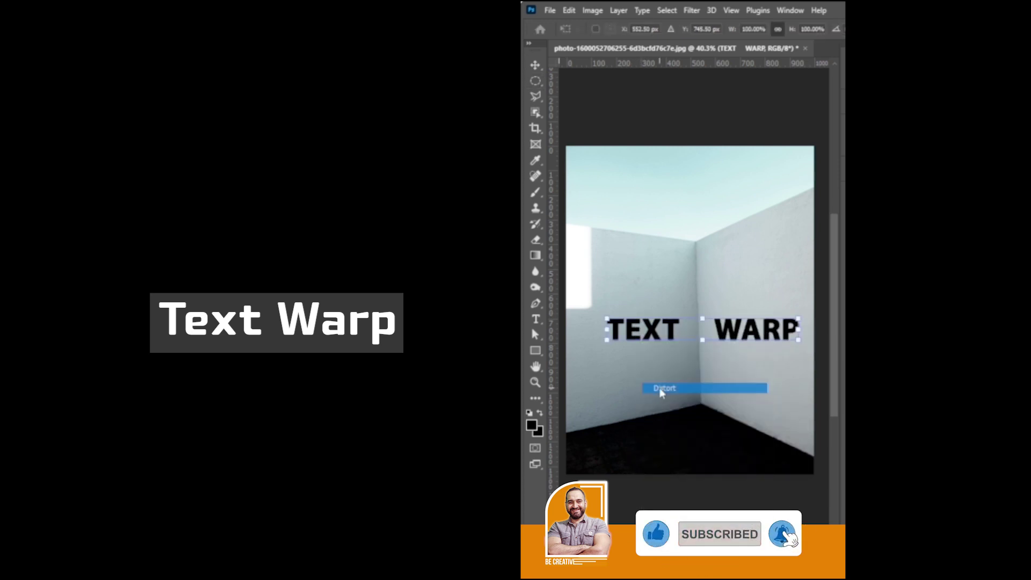
- Try slanting the text in perspective, then start Edit > Perspective Warp instead
drag(607, 319, 586, 263)
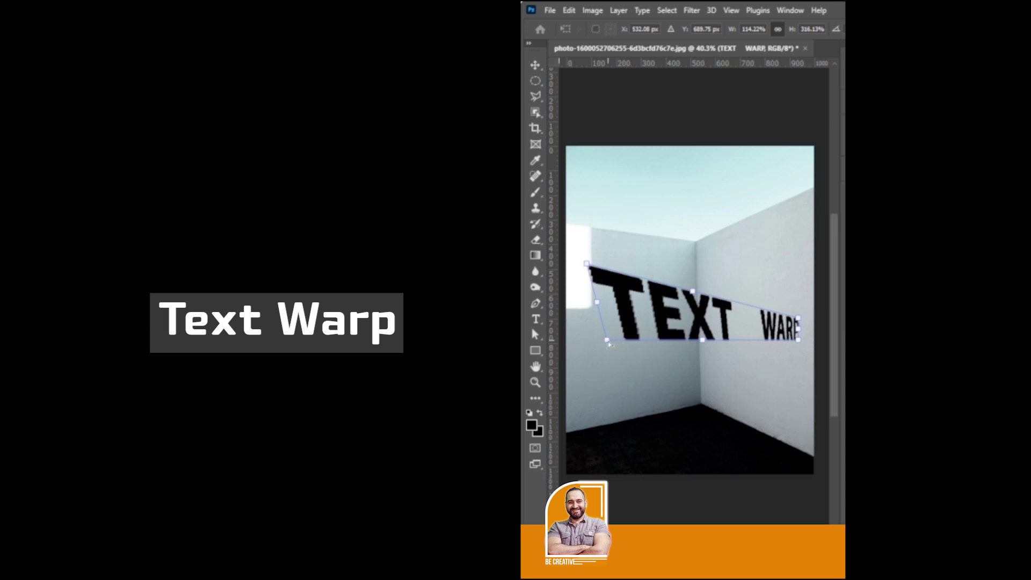
drag(606, 340, 579, 363)
drag(799, 339, 801, 412)
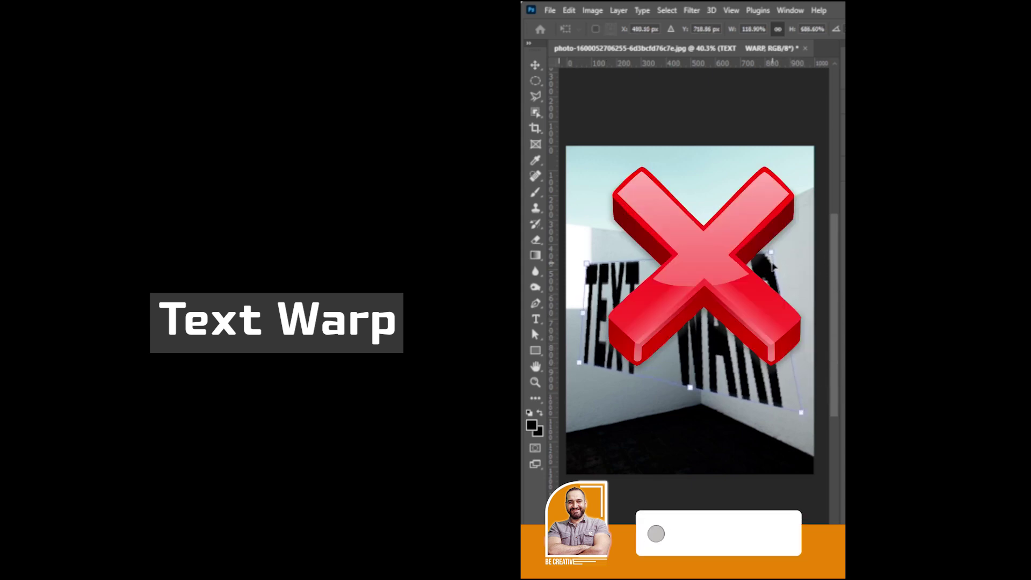
click(569, 10)
click(596, 265)
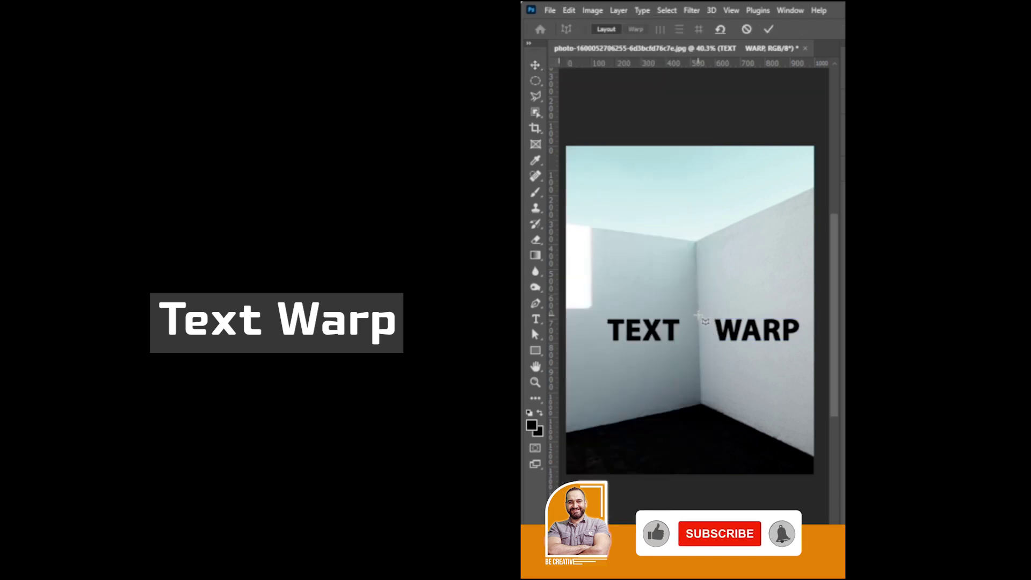
- Draw perspective planes around TEXT and WARP and flare their outer sides
drag(698, 314, 595, 346)
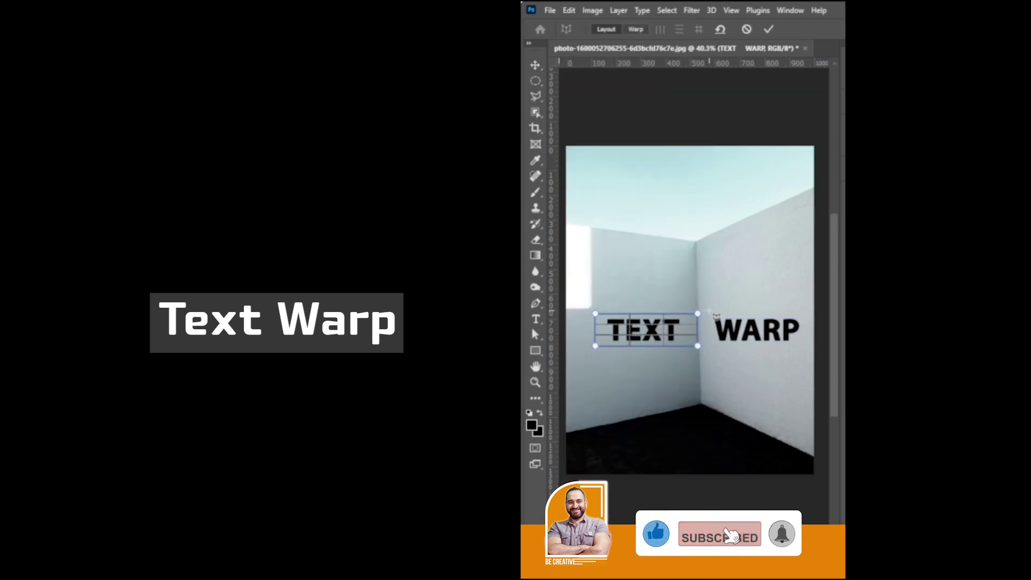
drag(717, 317, 807, 347)
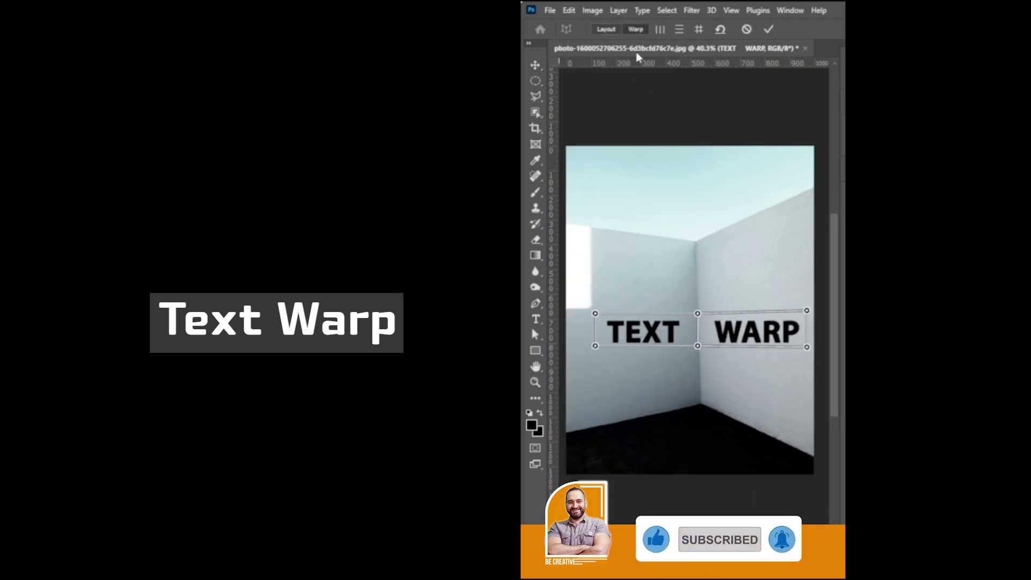
drag(806, 310, 807, 277)
drag(806, 347, 805, 363)
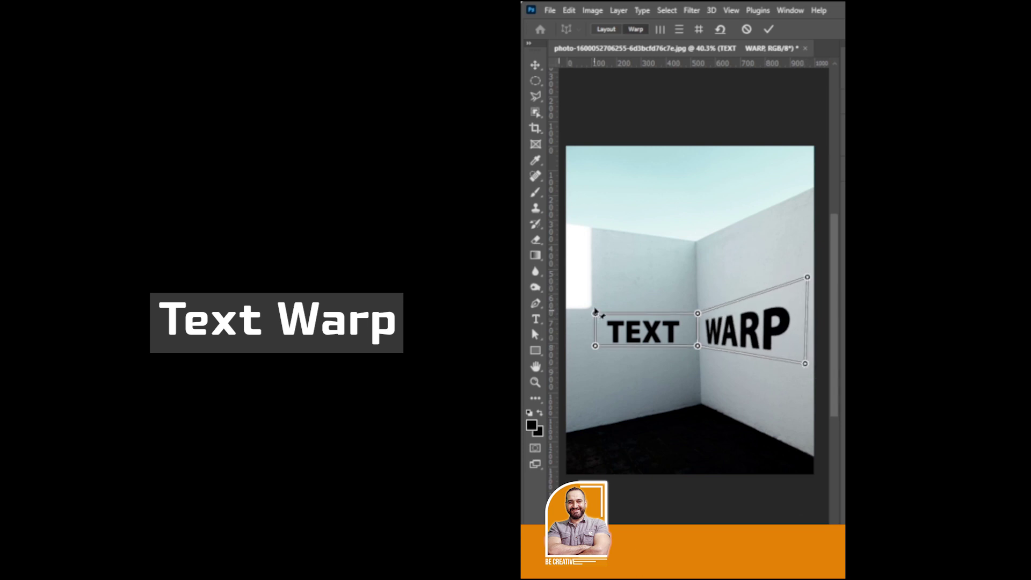
drag(595, 314, 593, 280)
drag(595, 345, 593, 363)
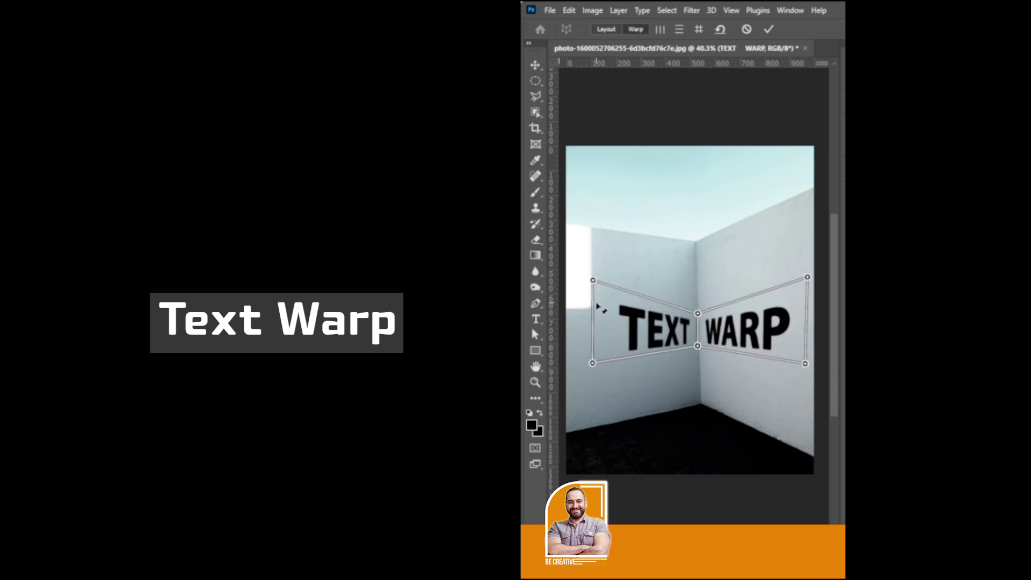
drag(593, 280, 590, 288)
drag(697, 313, 697, 289)
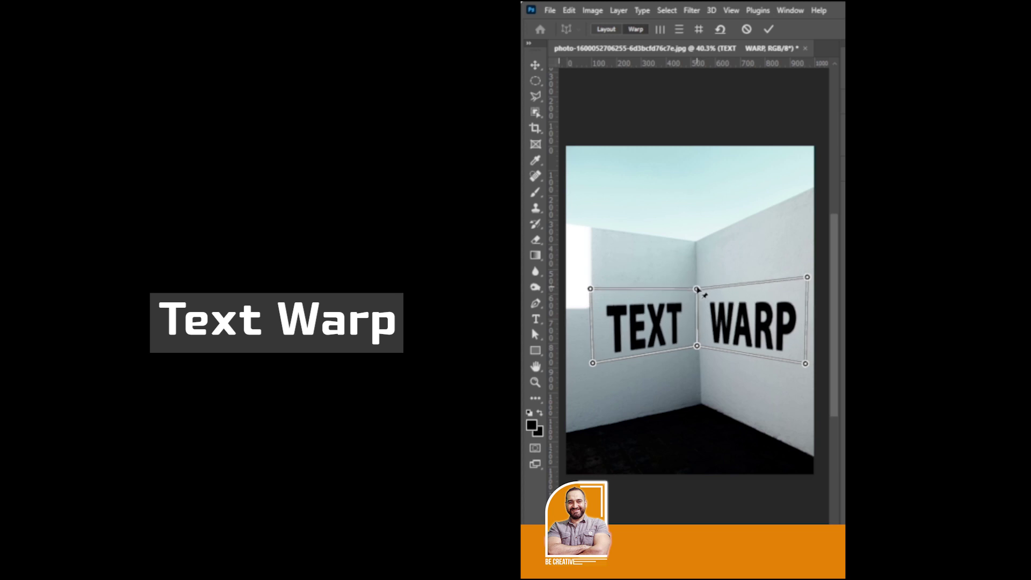
- Fit the plane corners to the wall angles and commit the perspective warp
drag(696, 346, 698, 344)
drag(807, 277, 807, 264)
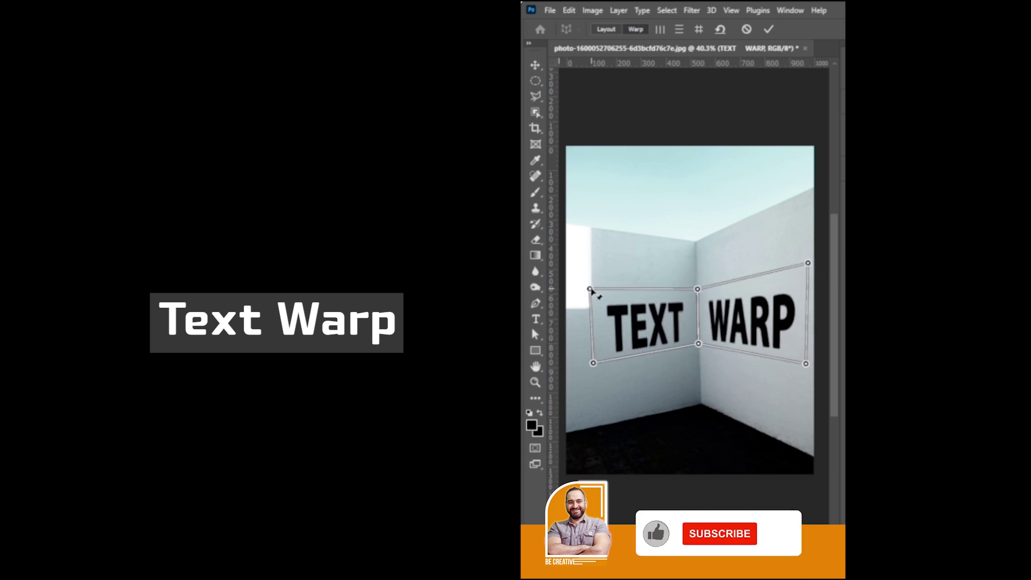
drag(591, 289, 588, 281)
drag(593, 363, 589, 364)
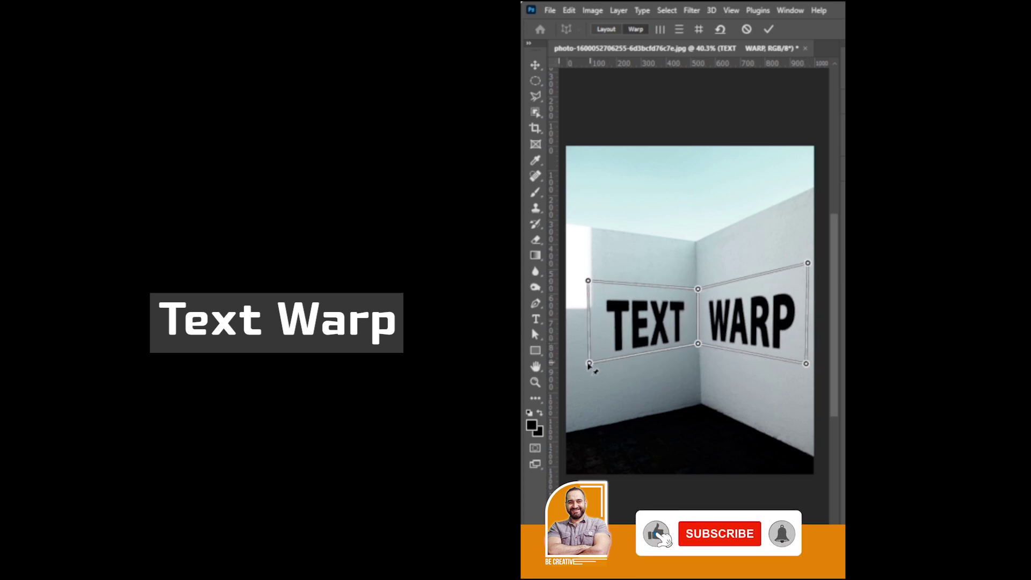
drag(806, 363, 809, 363)
drag(698, 343, 697, 339)
drag(589, 365, 586, 360)
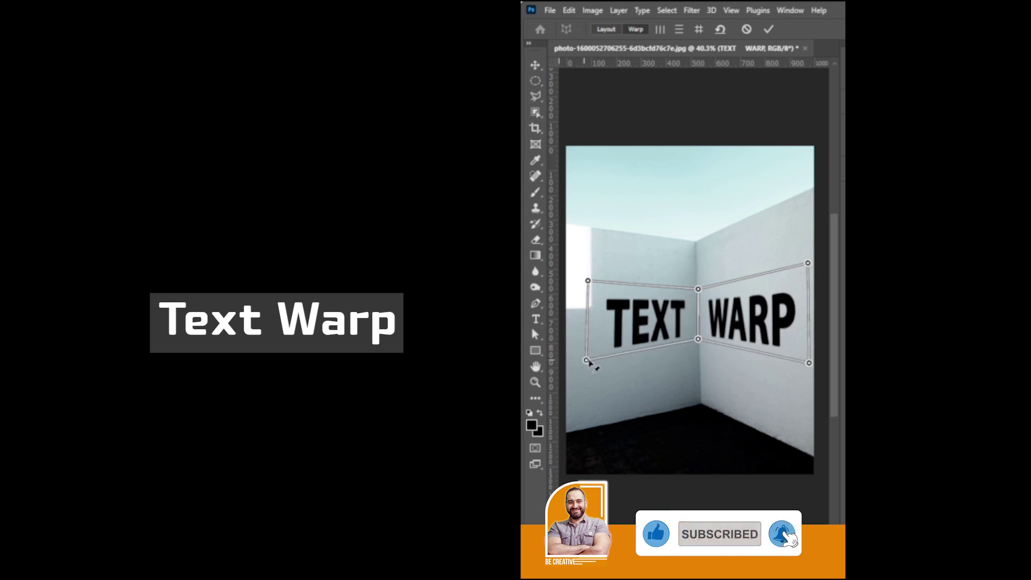
key(Return)
- Enlarge the warped text slightly and set its blend mode to Overlay
key(ctrl+t)
drag(795, 290, 805, 280)
drag(745, 323, 740, 321)
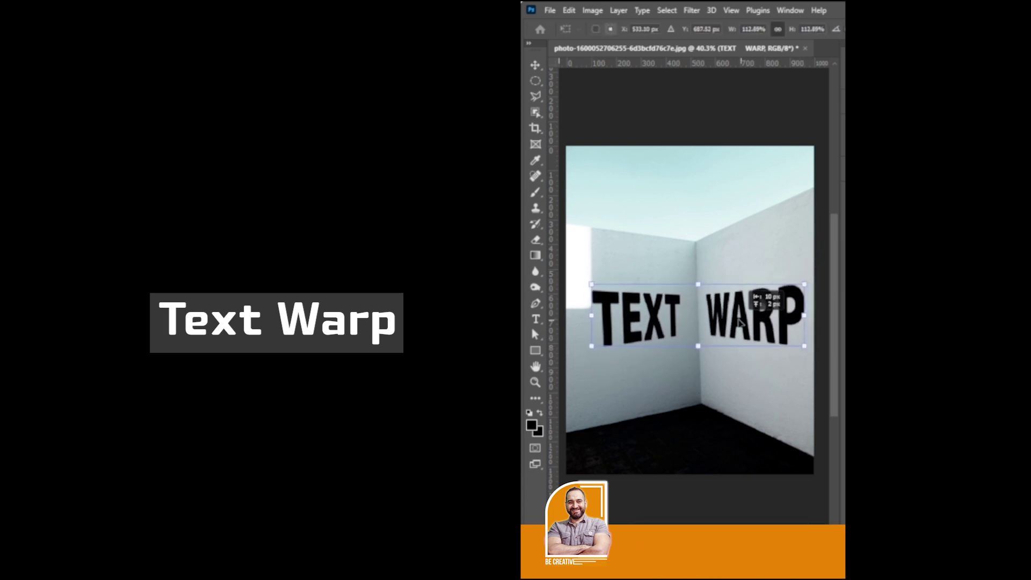
key(F7)
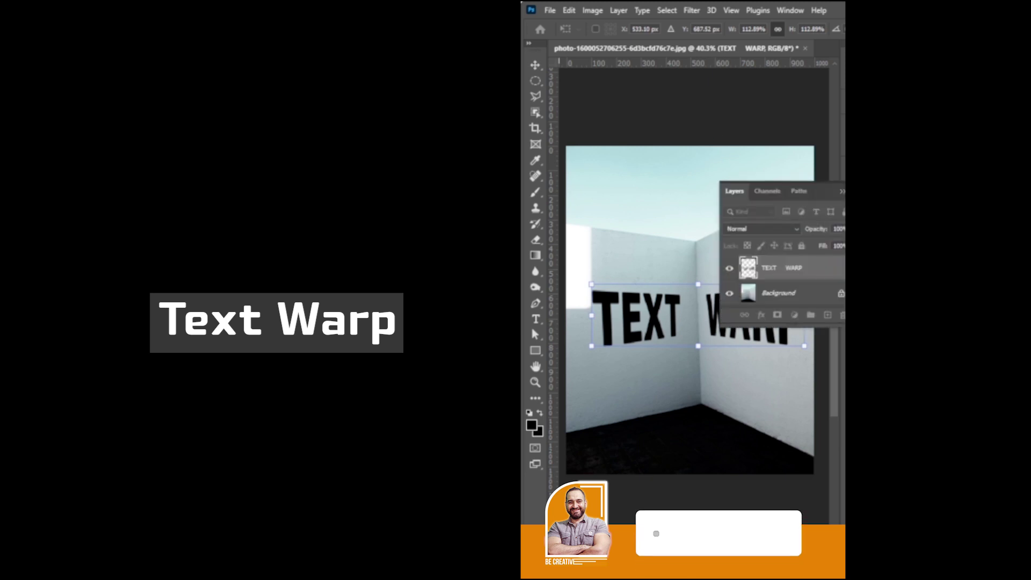
click(773, 228)
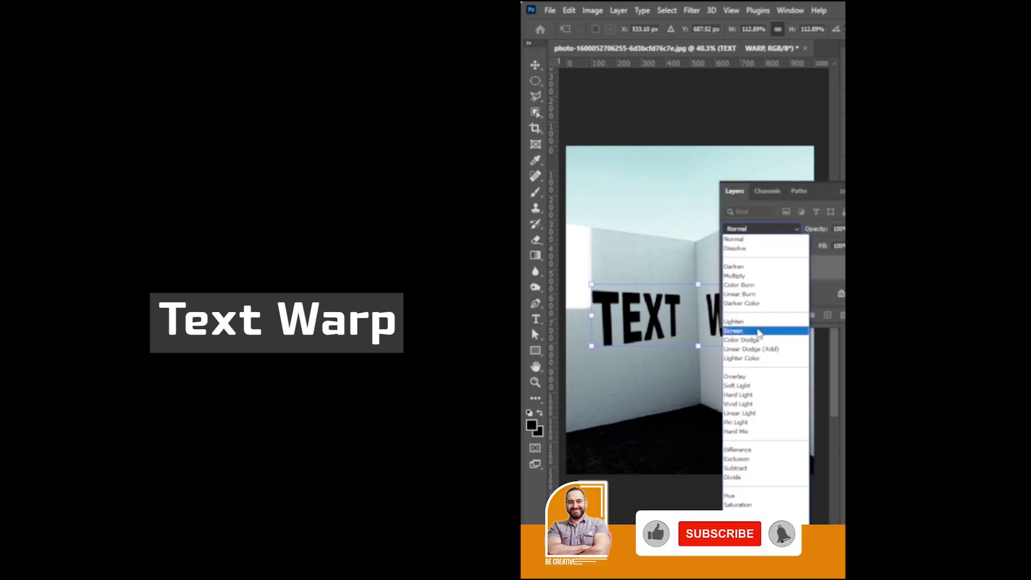
click(754, 377)
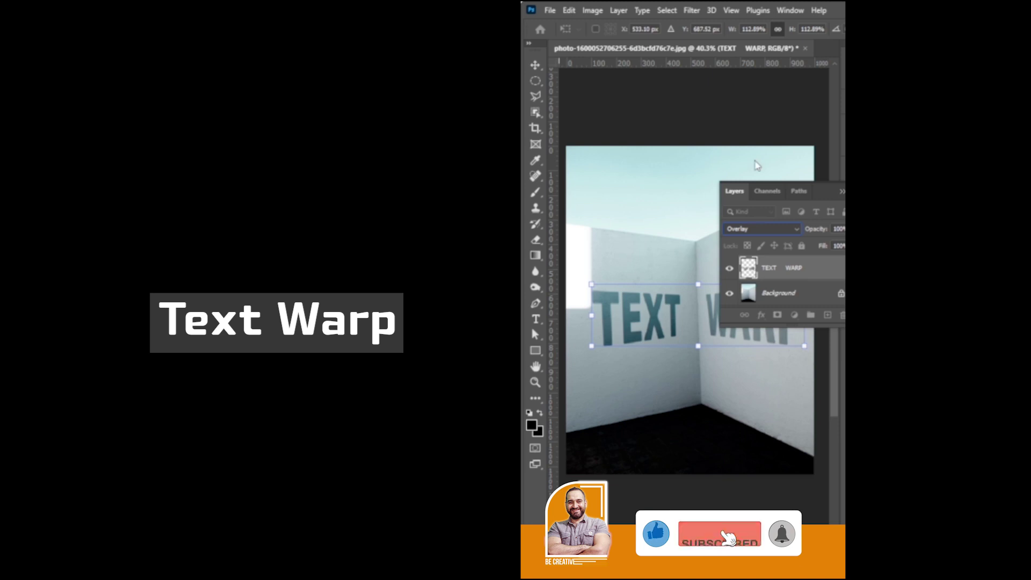
key(Return)
key(F7)
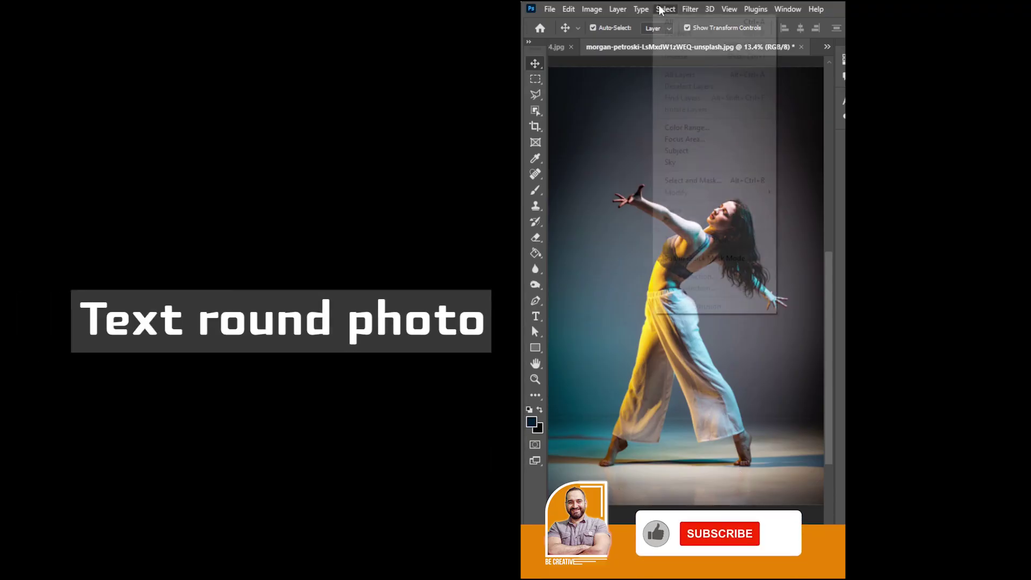
- Select the dancer, expand the selection by 150 px and convert it to a work path
click(685, 155)
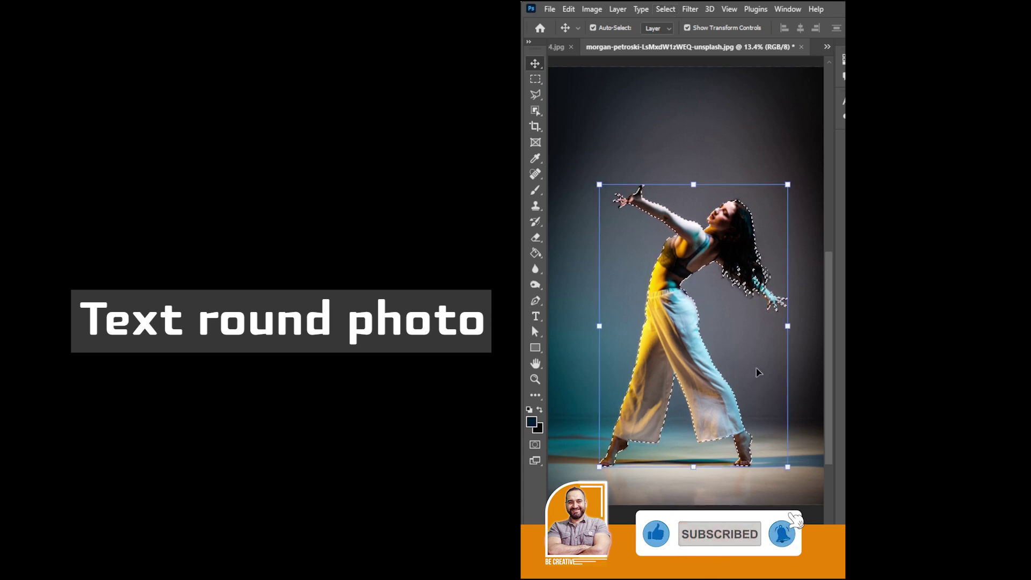
click(665, 9)
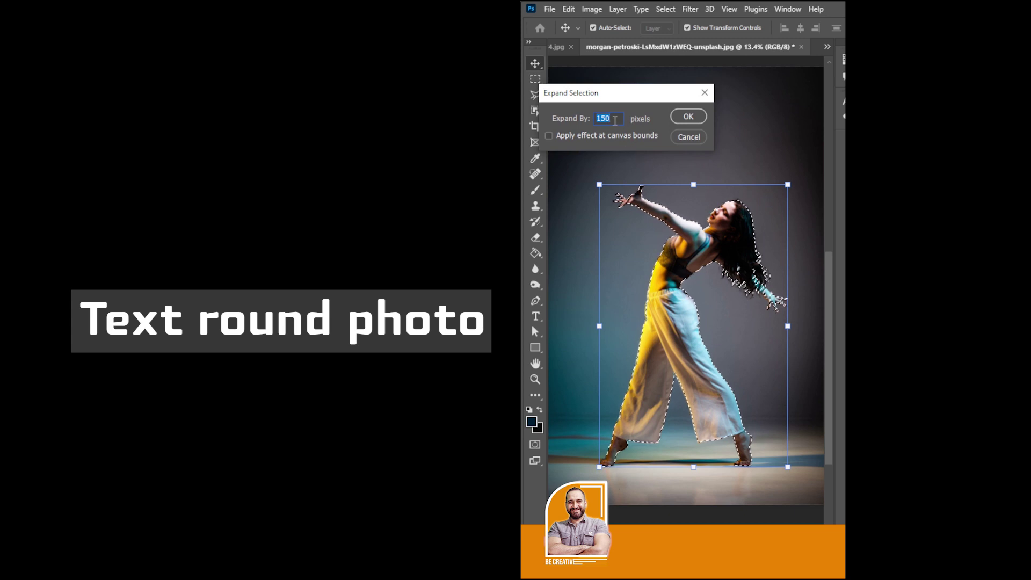
click(691, 118)
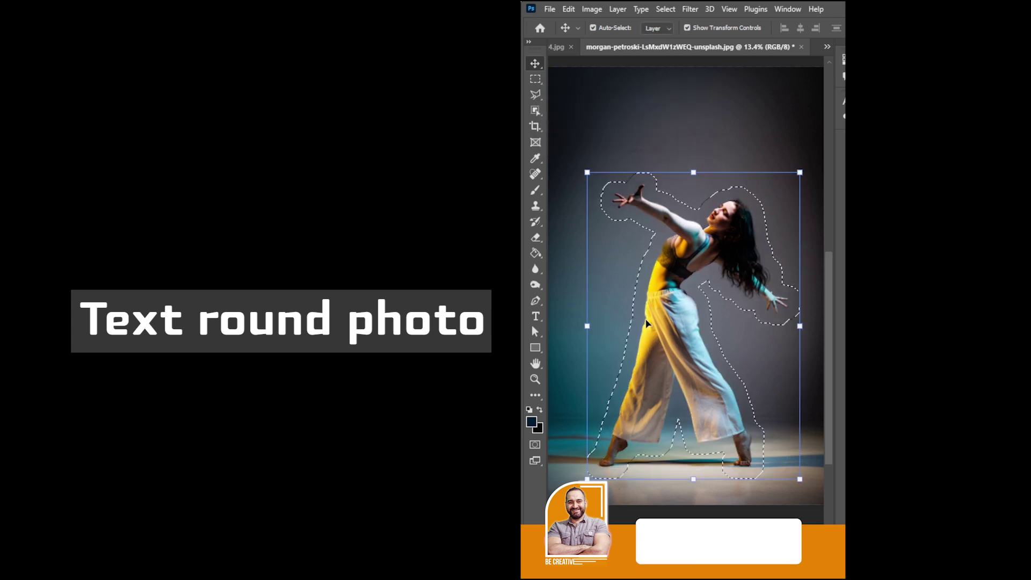
click(535, 79)
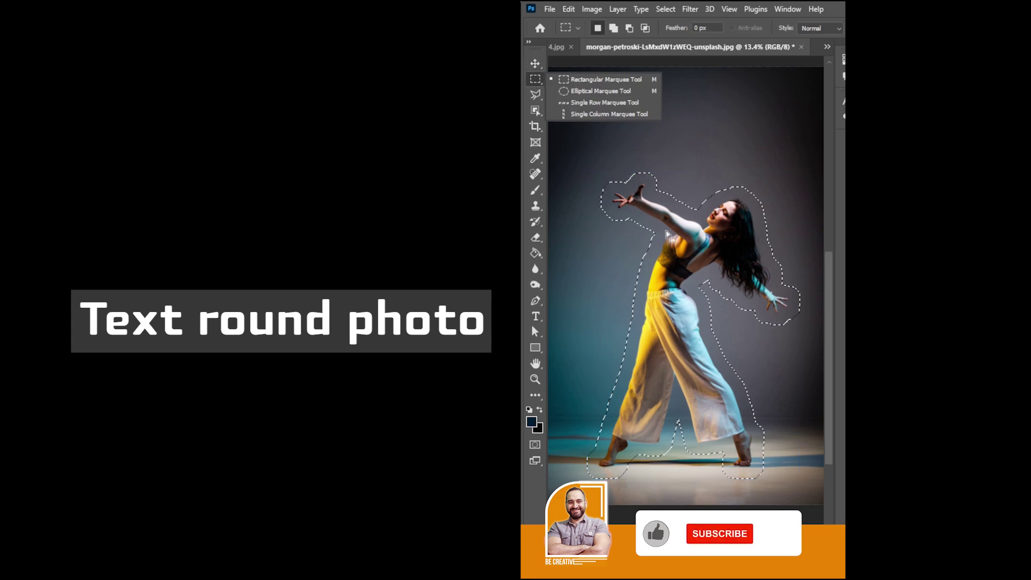
right_click(705, 299)
click(746, 360)
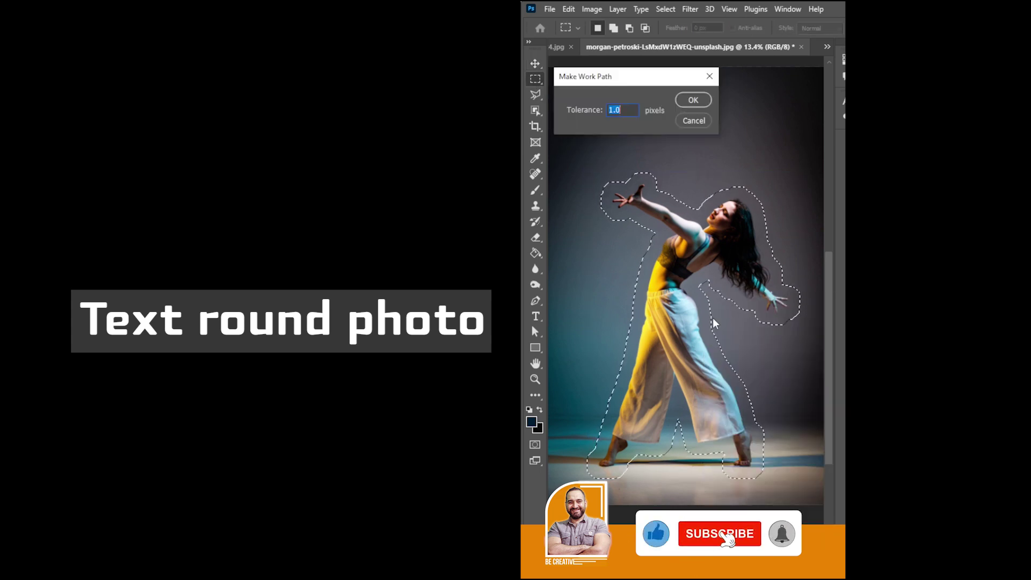
key(Return)
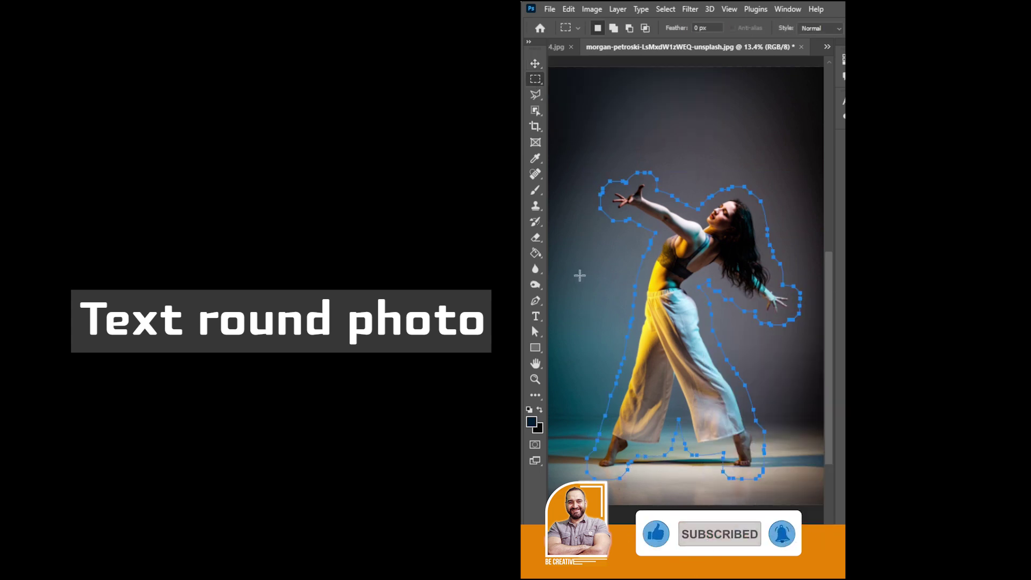
- Run repeated DANCE text along the path and add a Gradient Overlay style
key(t)
click(667, 197)
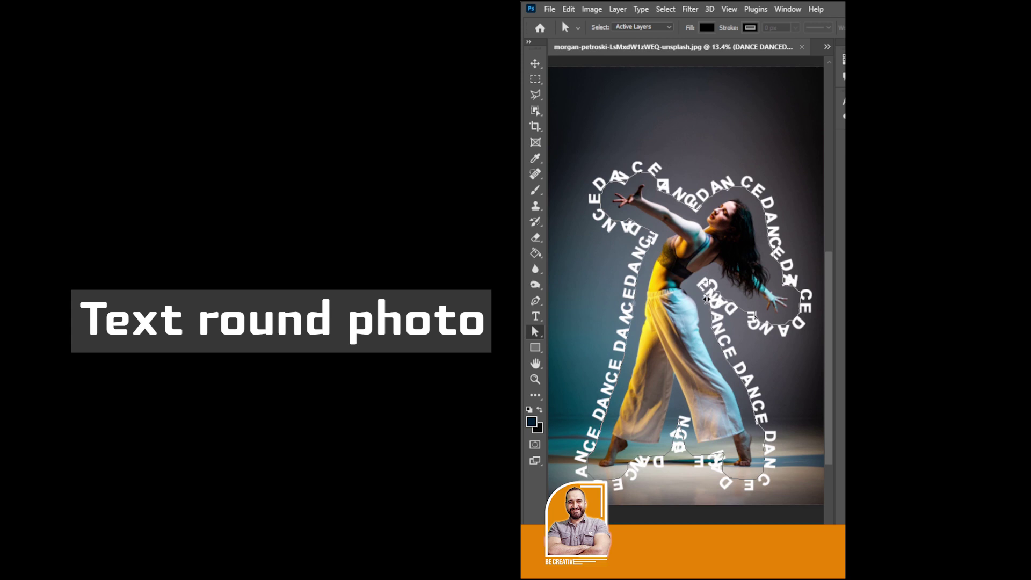
drag(707, 303, 705, 294)
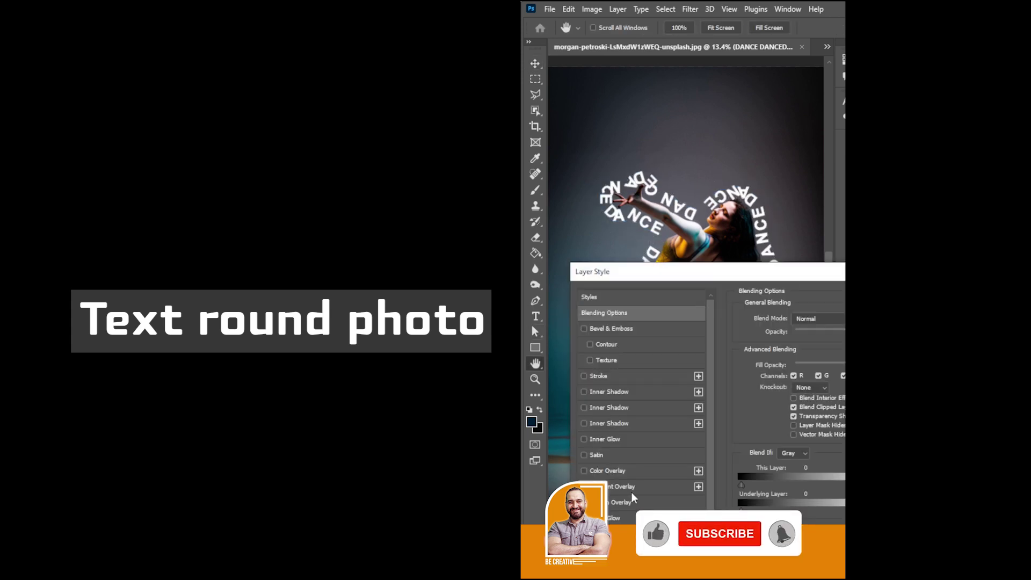
click(630, 490)
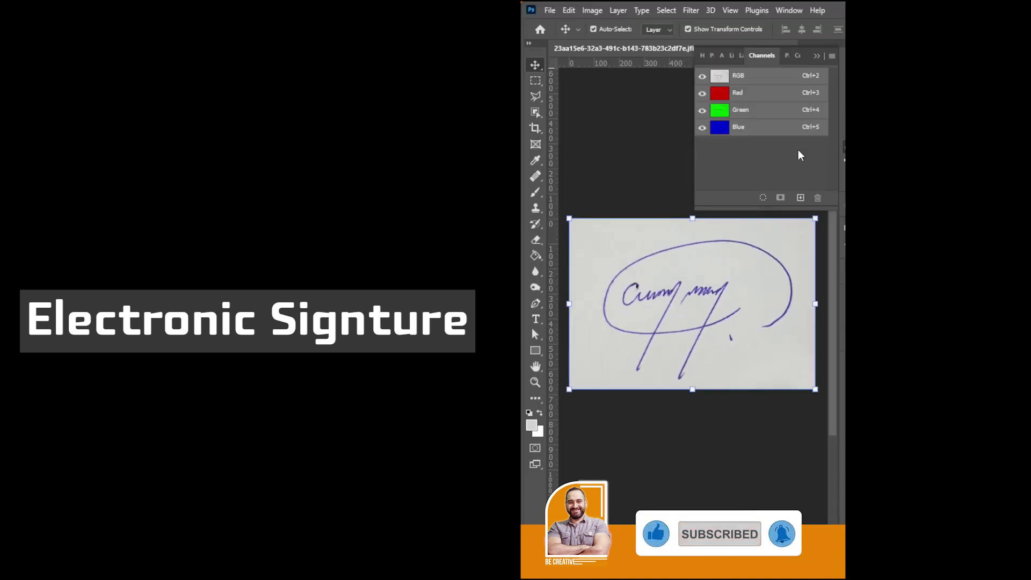
- Brighten the paper in the Red channel with a Curves adjustment
click(720, 95)
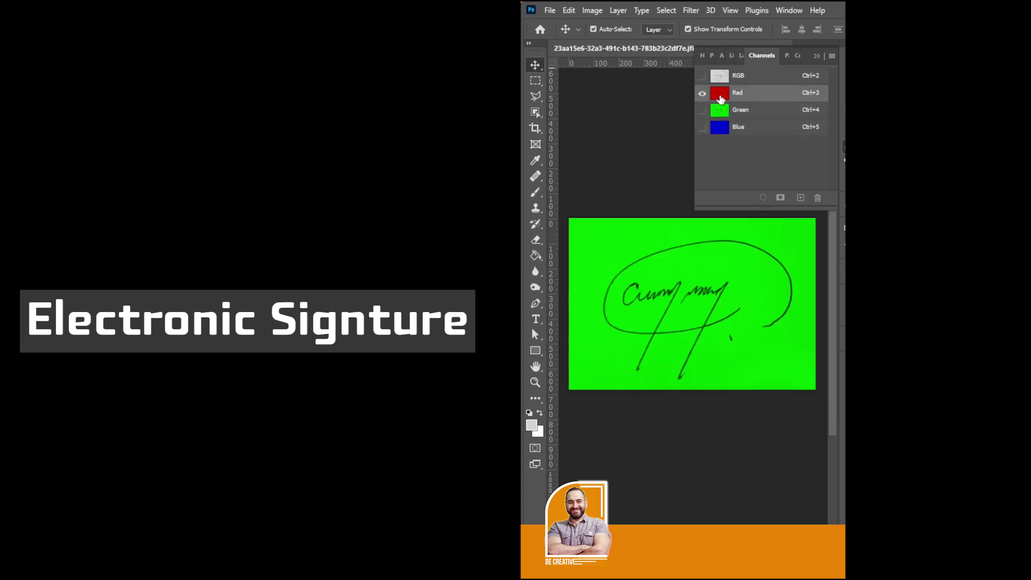
click(592, 10)
mouse_move(611, 42)
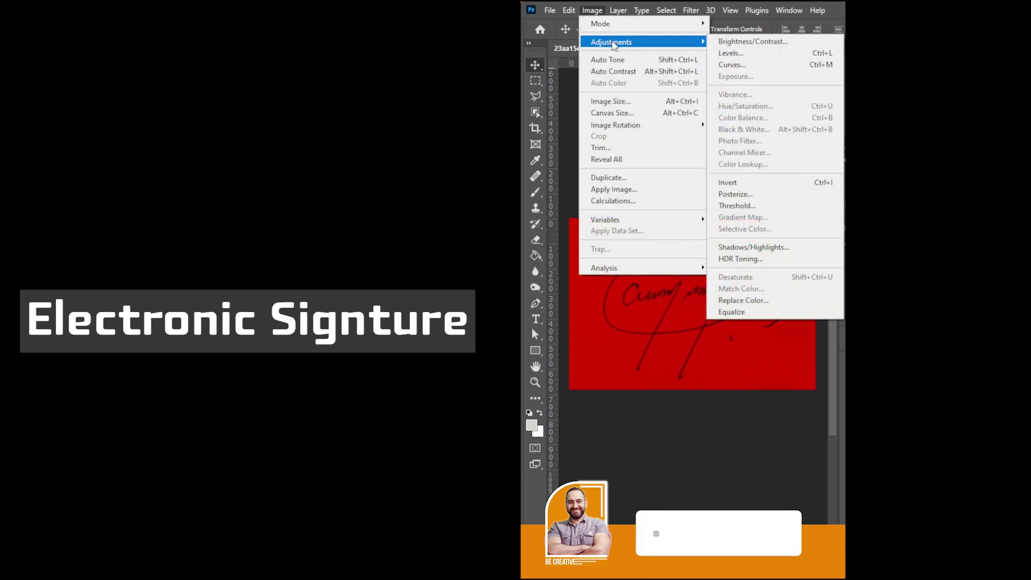
click(732, 64)
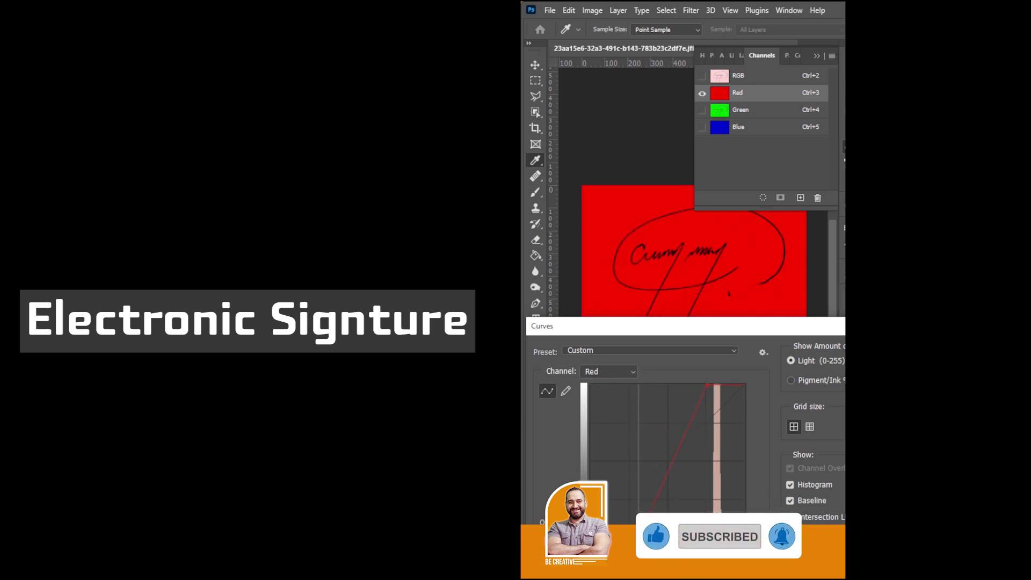
drag(707, 385, 691, 385)
key(Return)
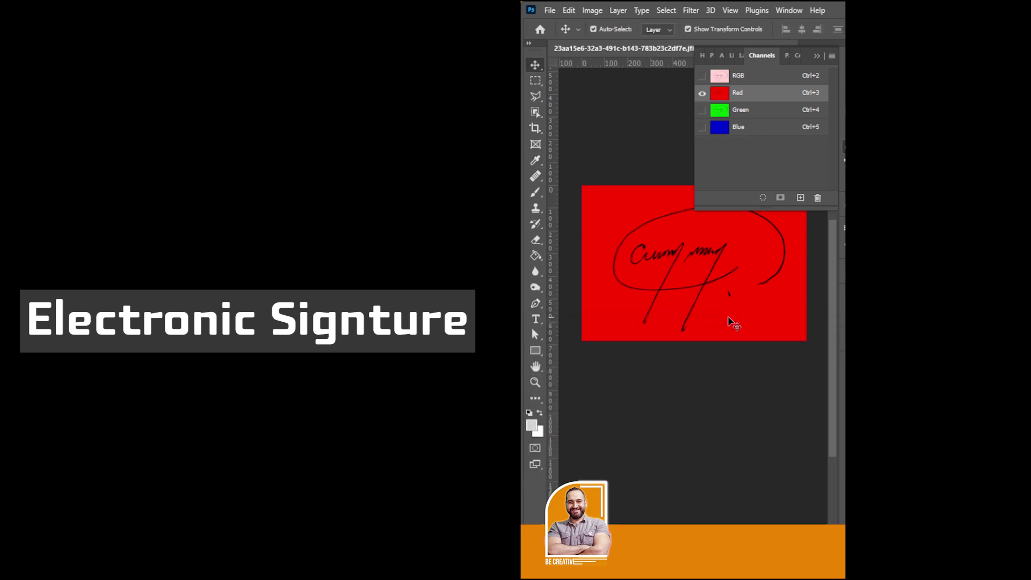
- Load the Red channel as a selection, invert it, and fill the signature with a Solid Color layer
ctrl+click(719, 92)
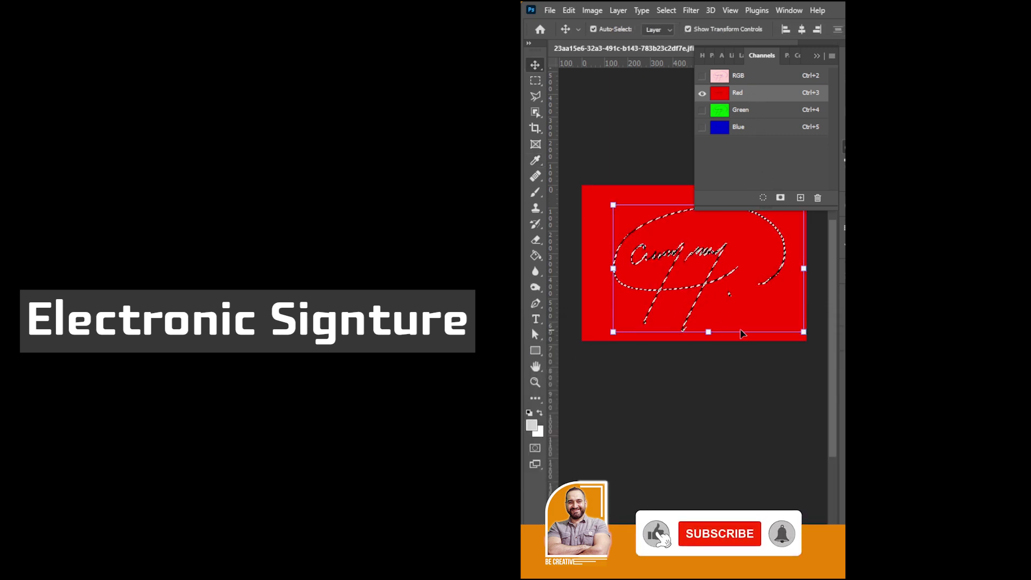
scroll(733, 286, up, 2)
key(ctrl+shift+i)
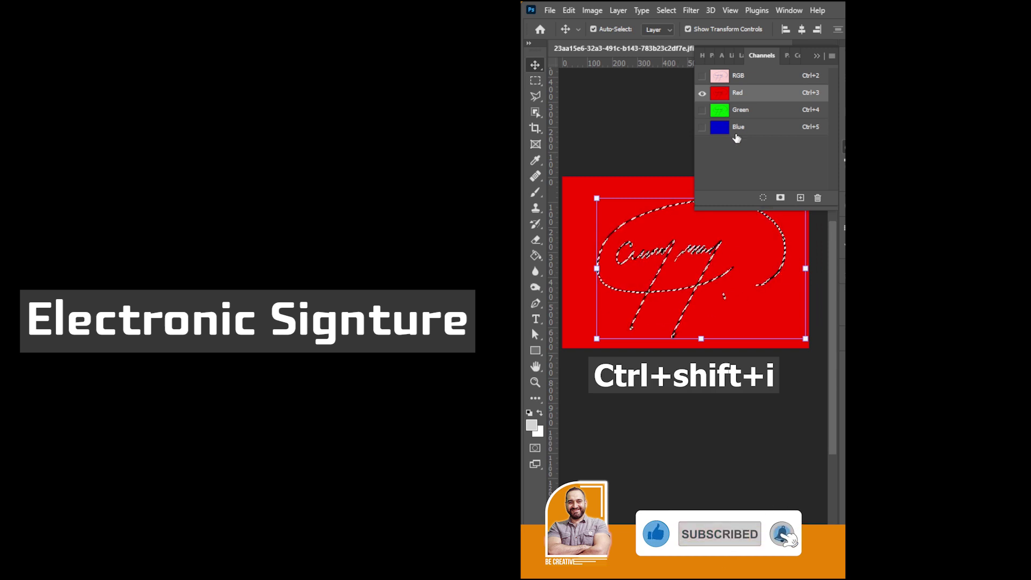
click(741, 55)
click(769, 198)
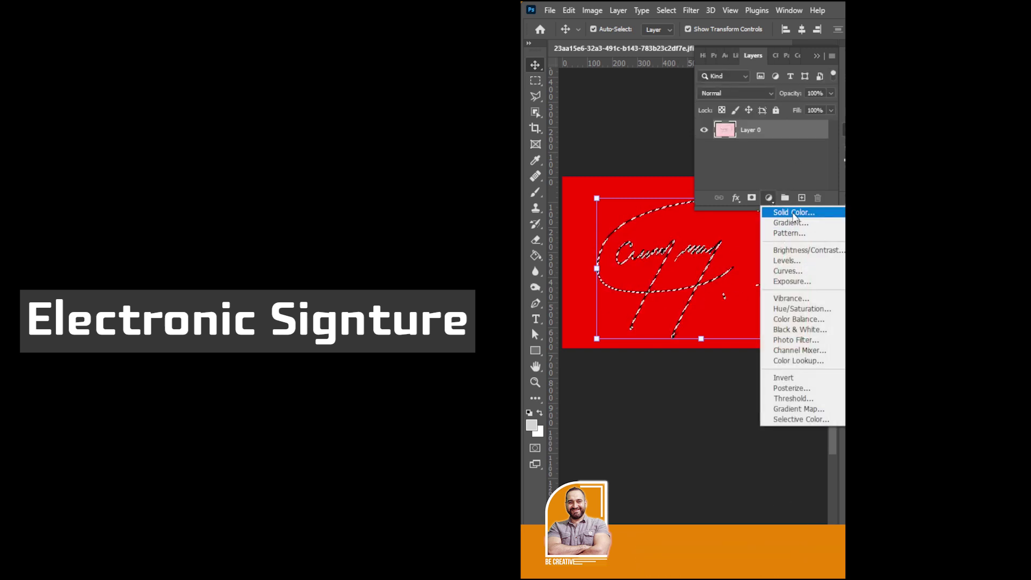
click(790, 207)
key(Return)
key(v)
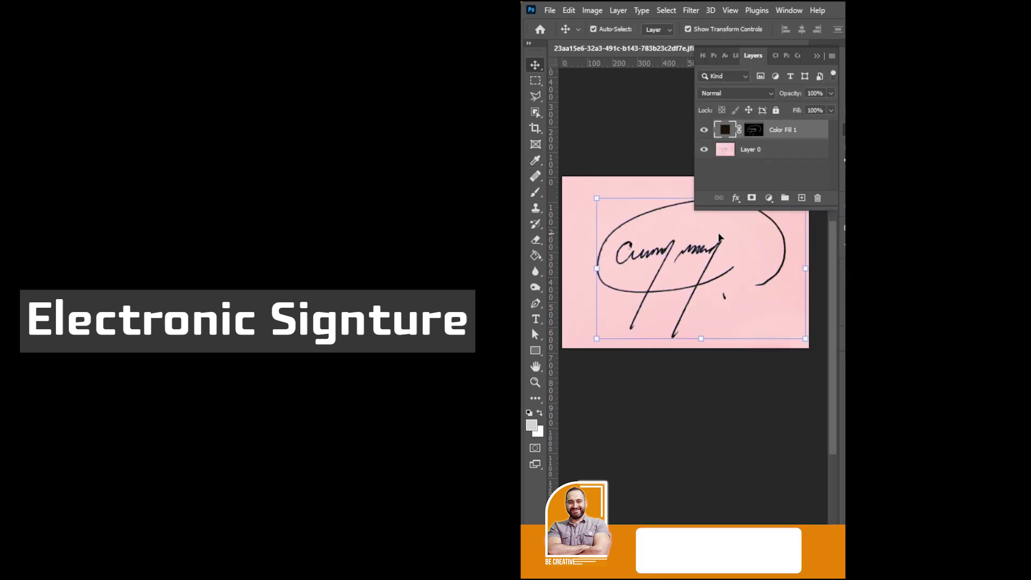
- Hide Layer 0 so the signature sits on transparency, and add a new empty layer
click(704, 149)
scroll(690, 251, up, 3)
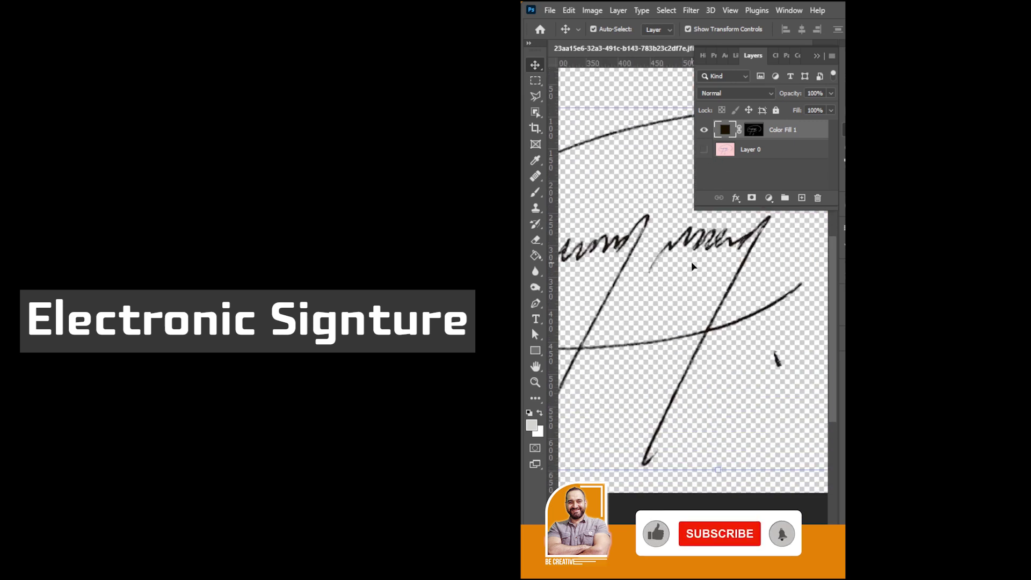
scroll(692, 263, down, 2)
scroll(693, 279, down, 2)
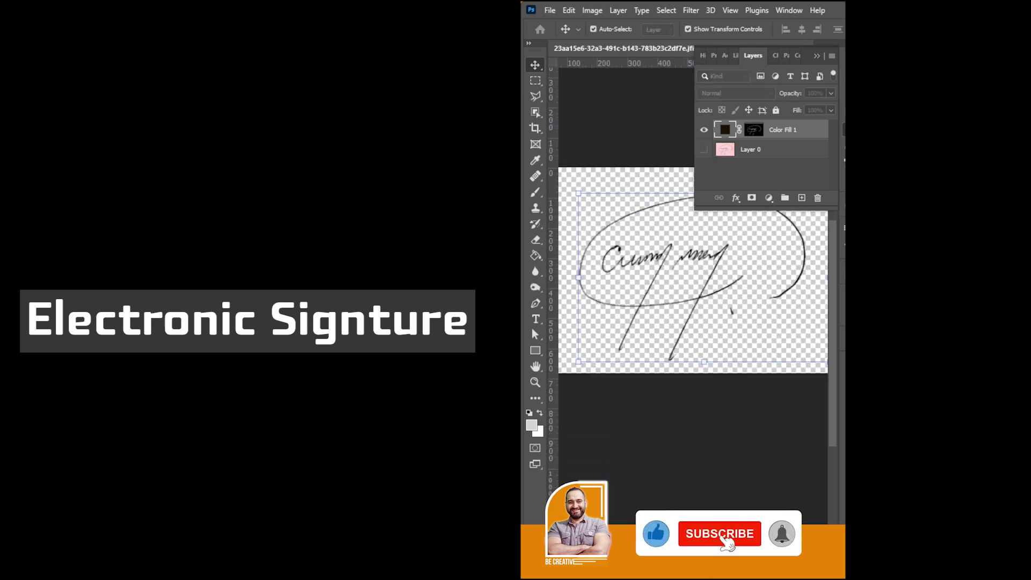
click(803, 200)
click(618, 10)
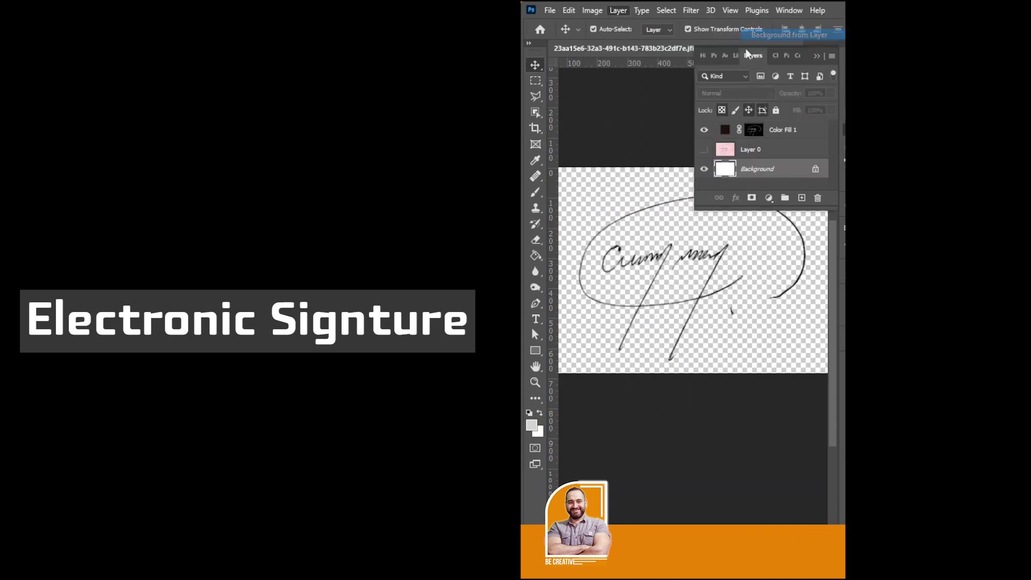
scroll(701, 261, down, 2)
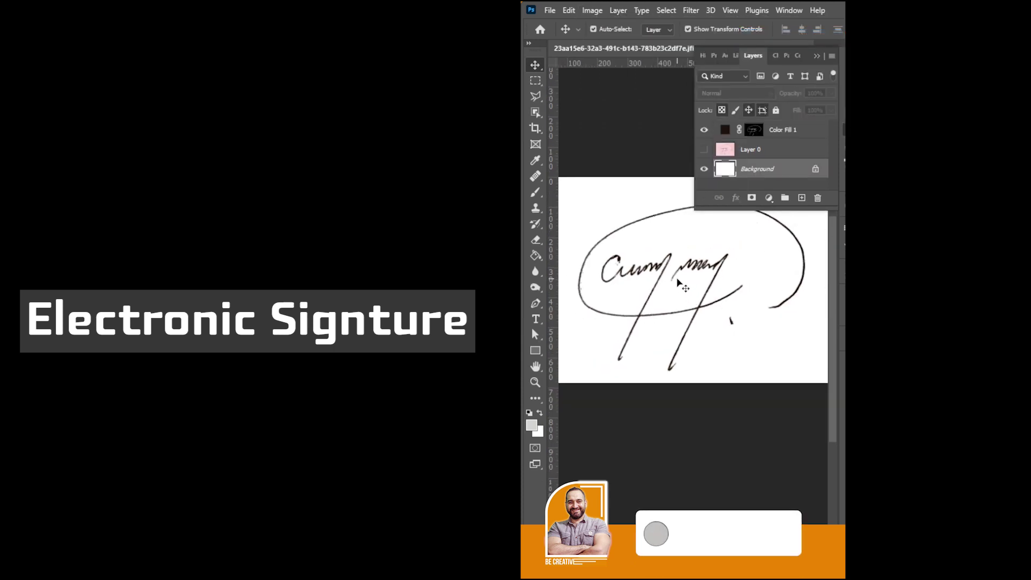
- Recolour the signature's Color Fill 1 layer to a blue shade
click(754, 132)
double_click(725, 131)
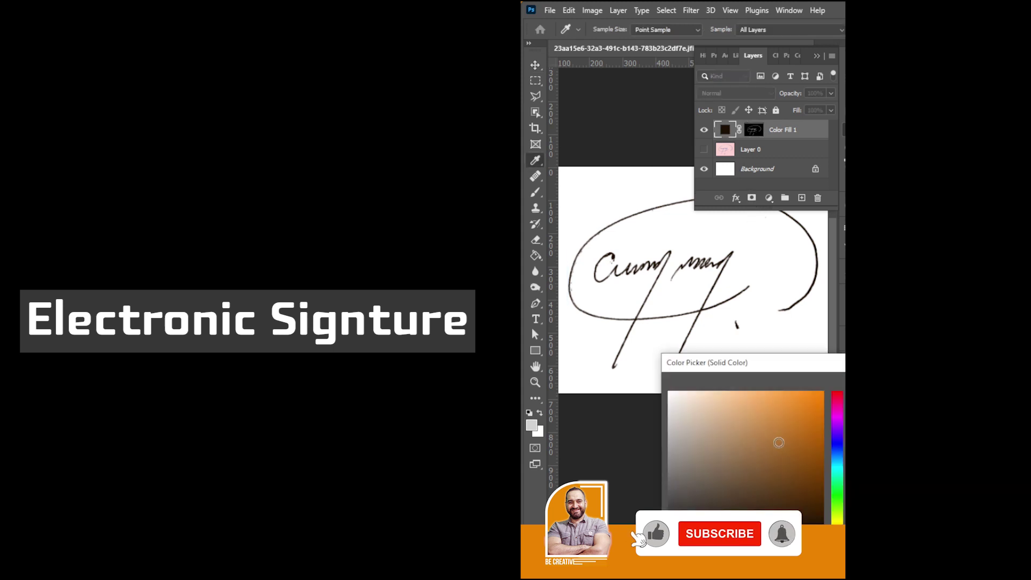
mouse_move(778, 437)
mouse_down()
mouse_move(804, 477)
mouse_move(713, 422)
mouse_up()
click(806, 446)
mouse_move(827, 518)
mouse_down()
mouse_move(827, 439)
mouse_move(828, 491)
mouse_move(827, 478)
mouse_up()
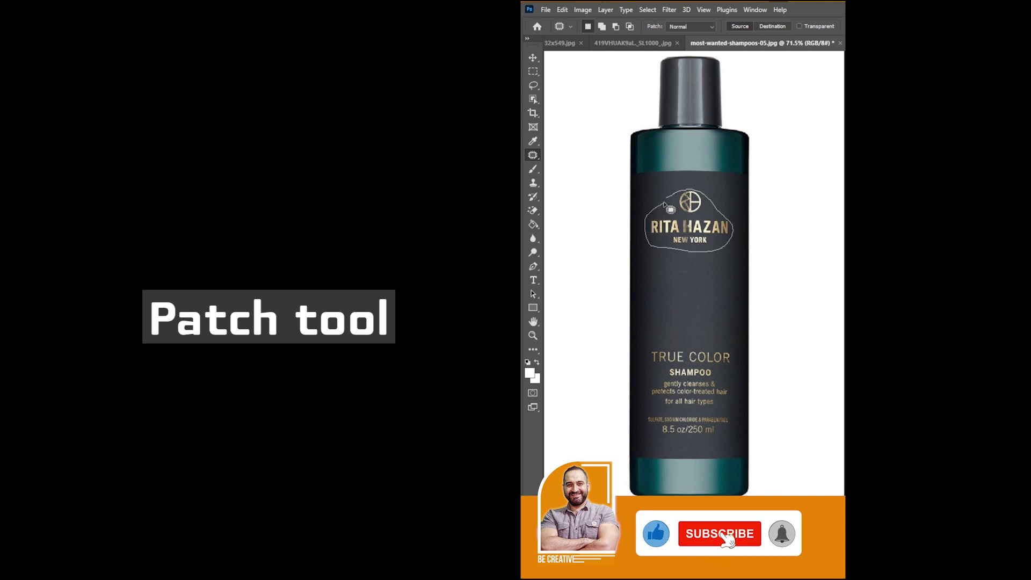
- Patch away the RITA HAZAN and Dove logos on the shampoo bottles
drag(698, 235, 693, 247)
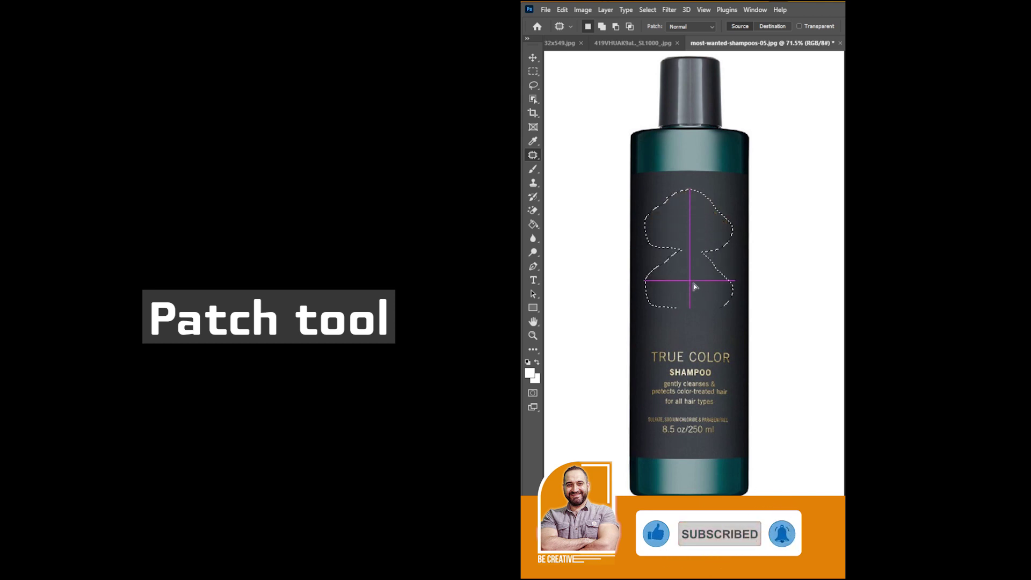
drag(694, 288, 693, 296)
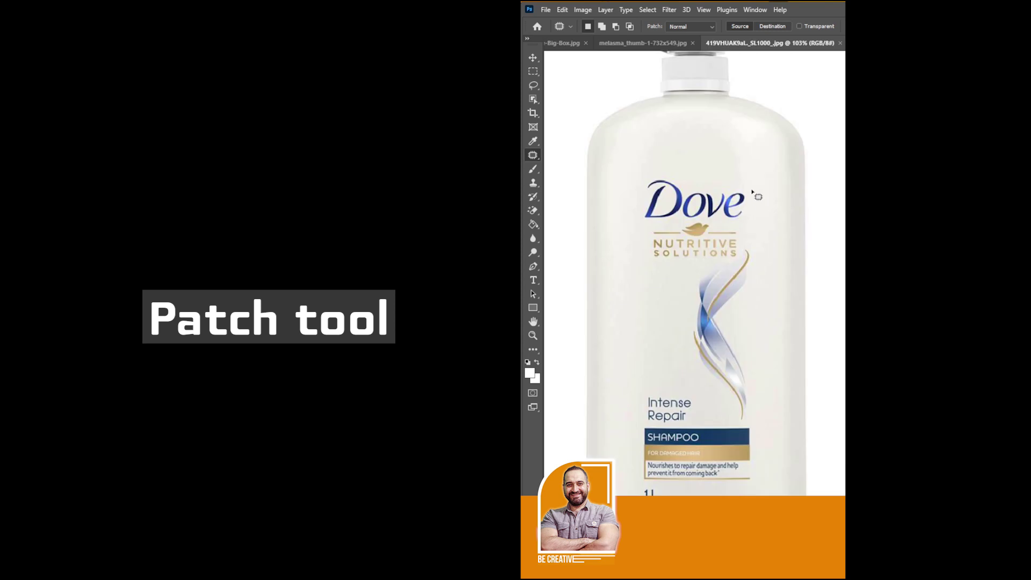
drag(746, 219, 634, 201)
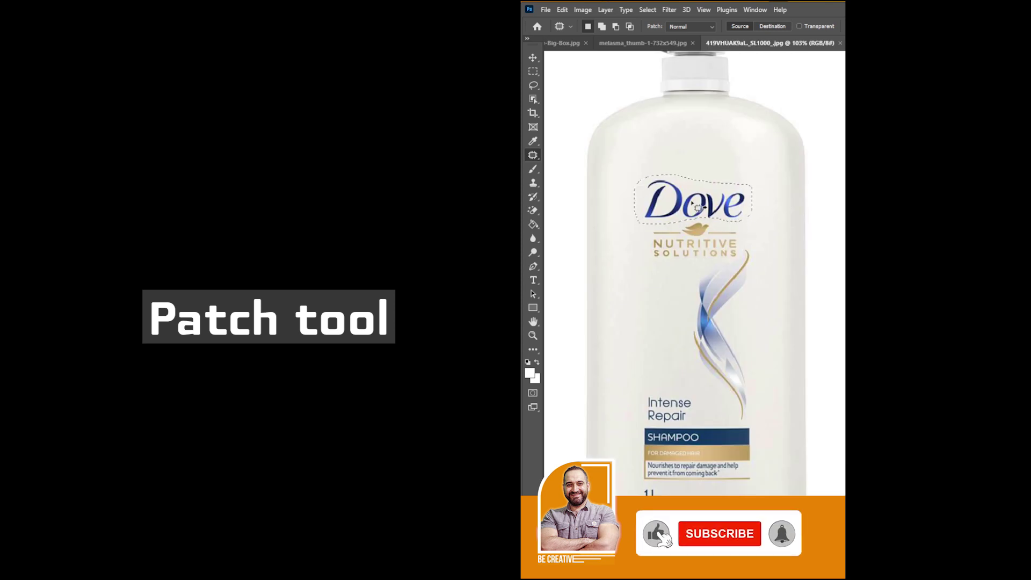
drag(694, 208, 692, 162)
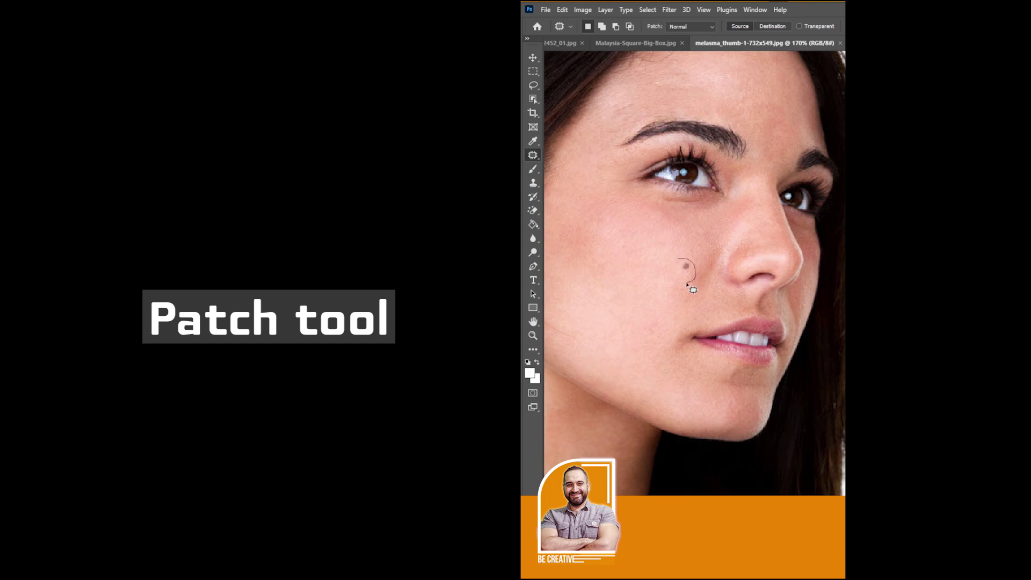
- Patch out the cheek spot, the box's handling symbols and the mask's adidas logo
drag(680, 259, 650, 316)
key(ctrl+d)
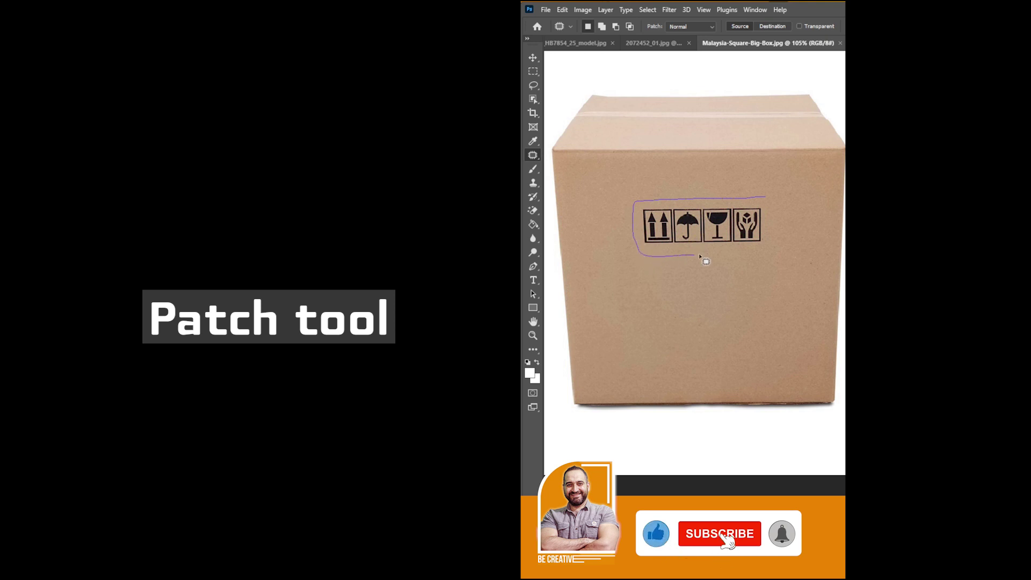
drag(700, 256, 778, 224)
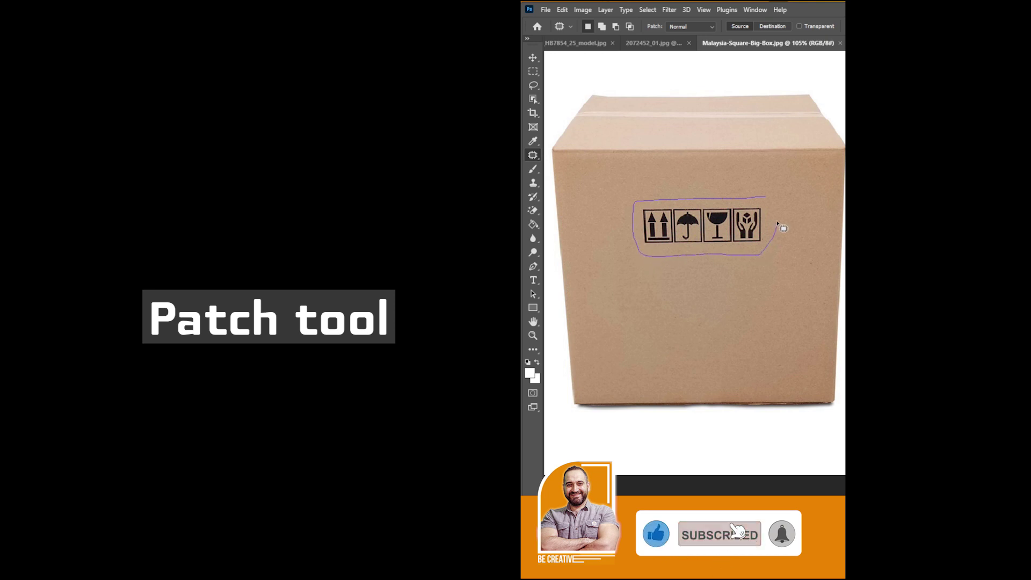
drag(707, 231, 703, 342)
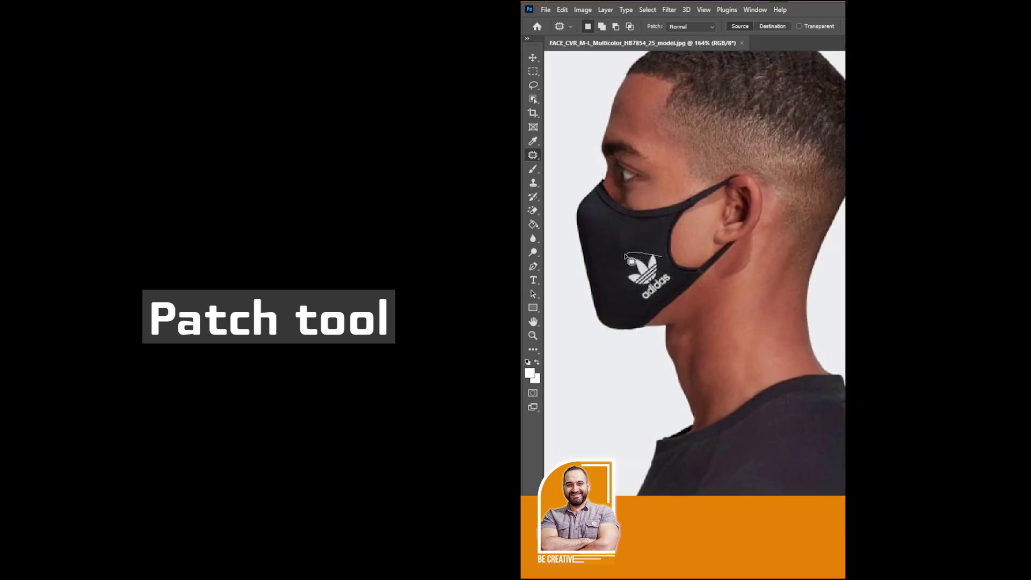
mouse_move(625, 292)
mouse_down()
mouse_move(676, 297)
mouse_move(607, 237)
mouse_up()
key(ctrl+d)
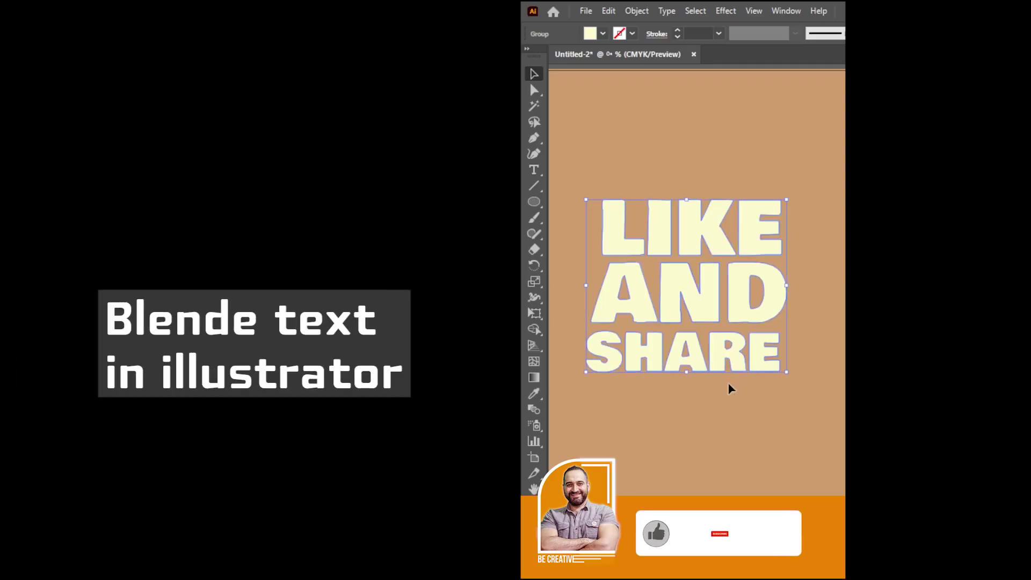
- Make a small black copy of LIKE AND SHARE and place it on the big text
drag(714, 313, 757, 236)
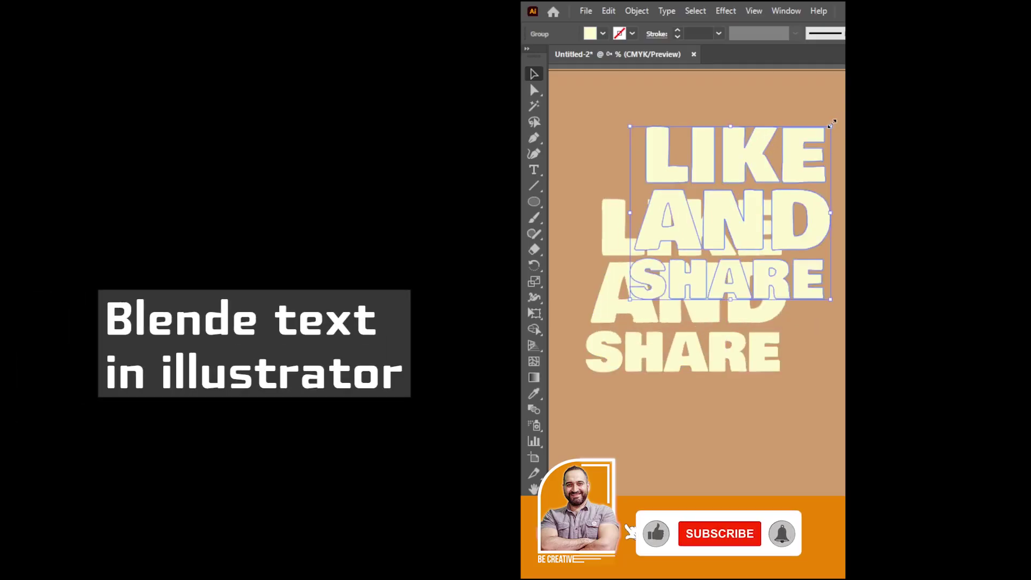
drag(832, 123, 783, 168)
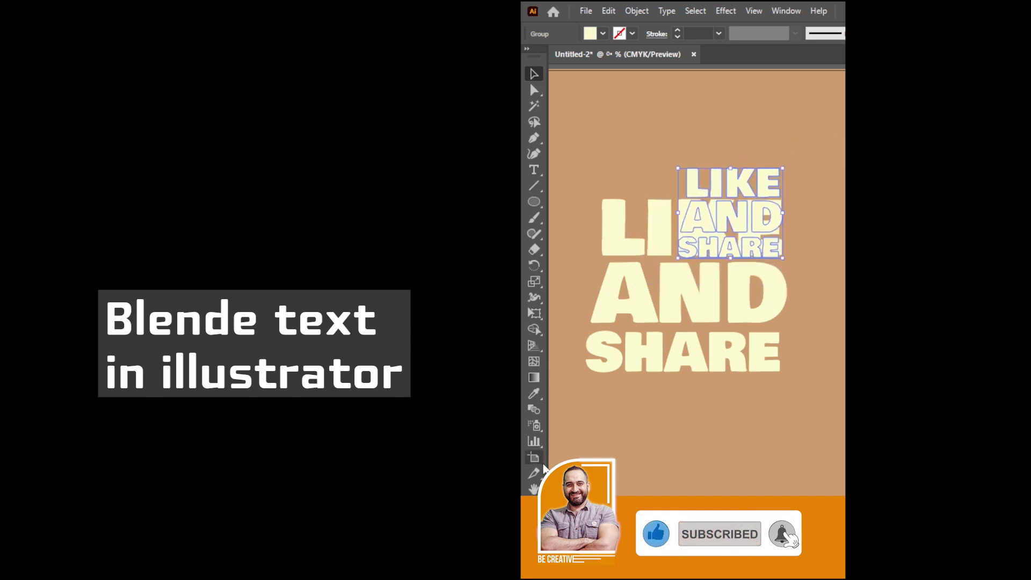
key(d)
drag(739, 221, 698, 298)
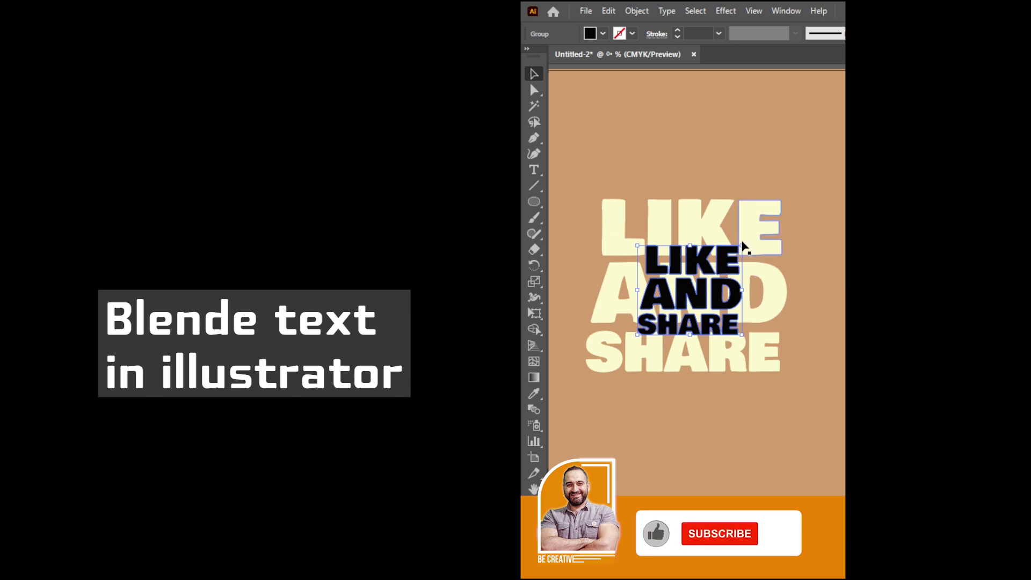
drag(740, 246, 686, 292)
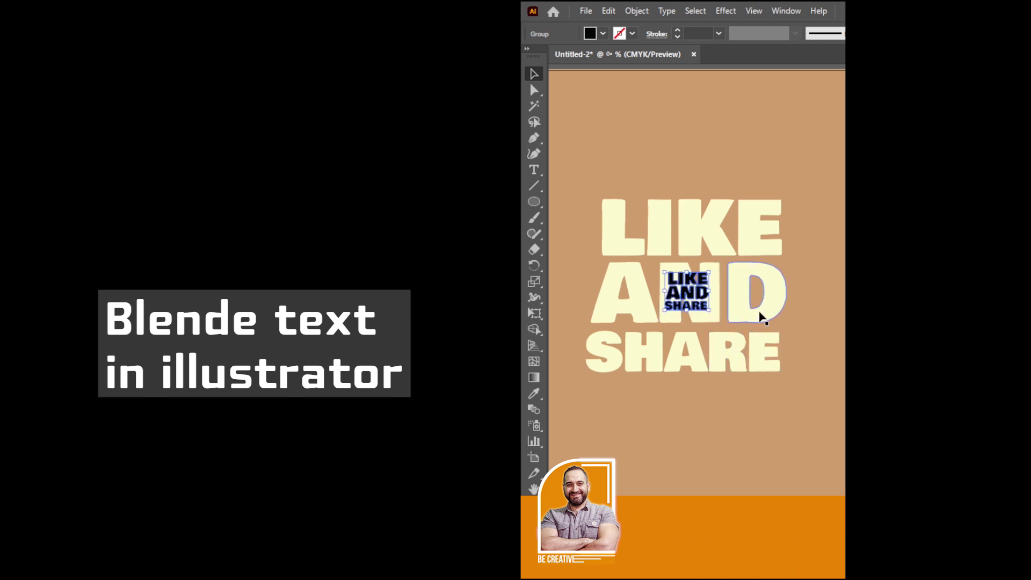
- Bring the big text to front, blend both copies with Ctrl+Alt+B, and enlarge the result
click(780, 301)
right_click(780, 301)
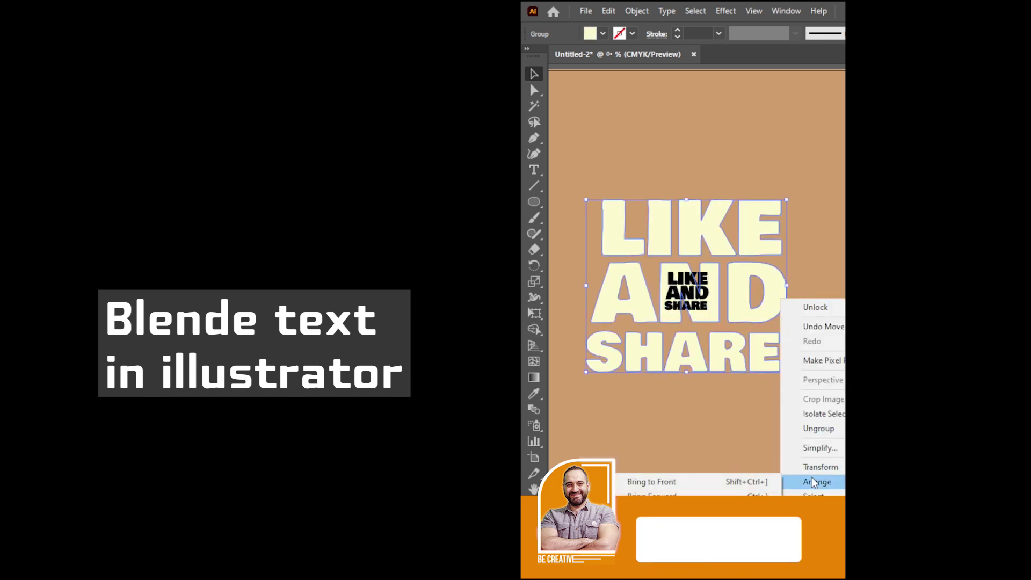
click(652, 481)
click(741, 455)
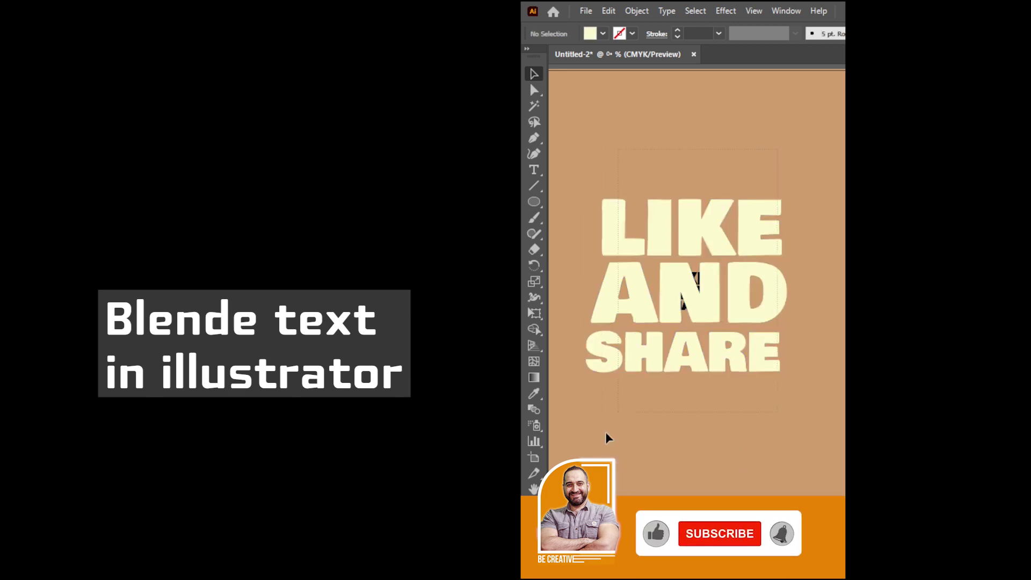
key(ctrl+a)
key(ctrl+alt+b)
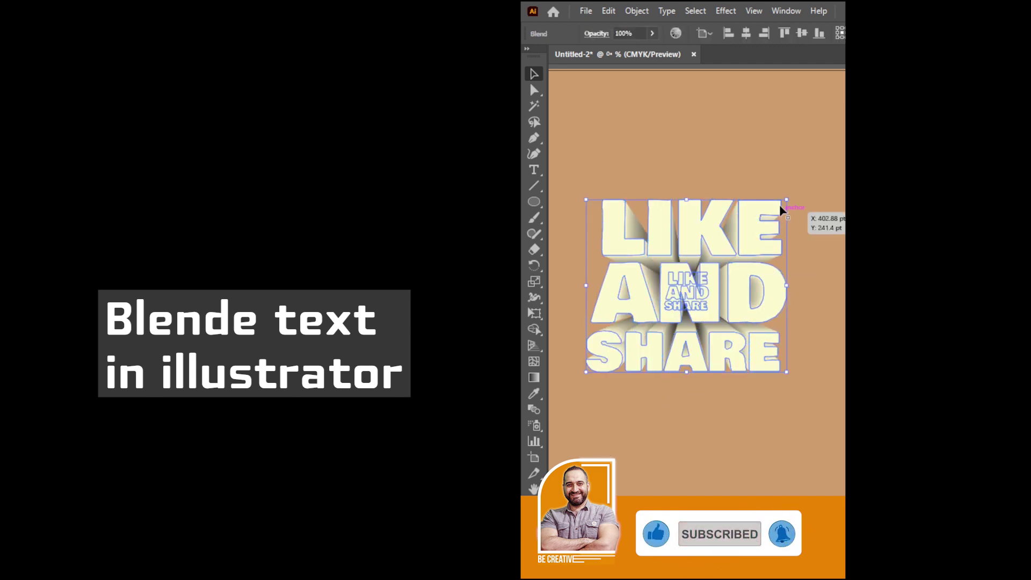
drag(786, 200, 820, 173)
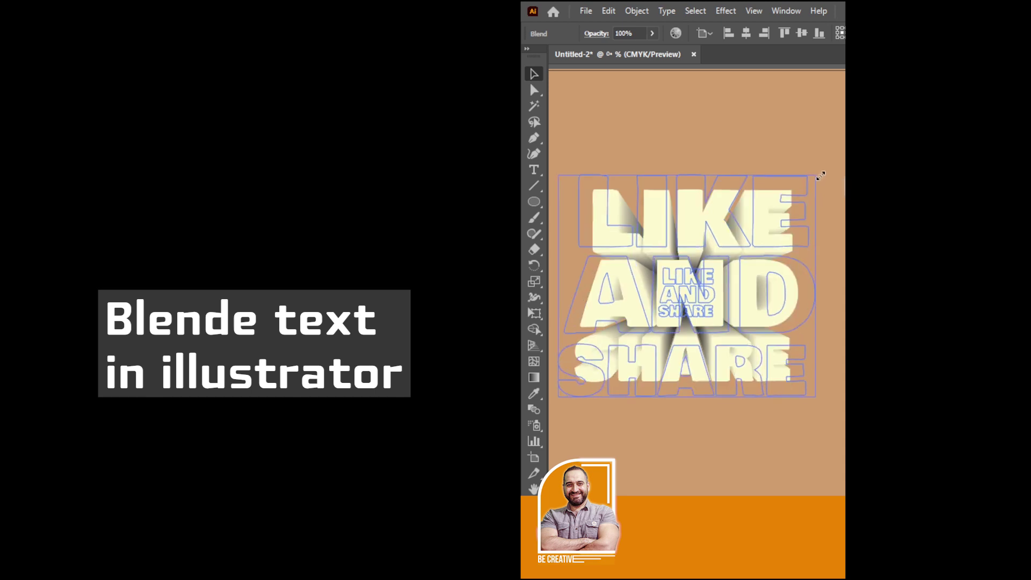
key(ctrl+shift+a)
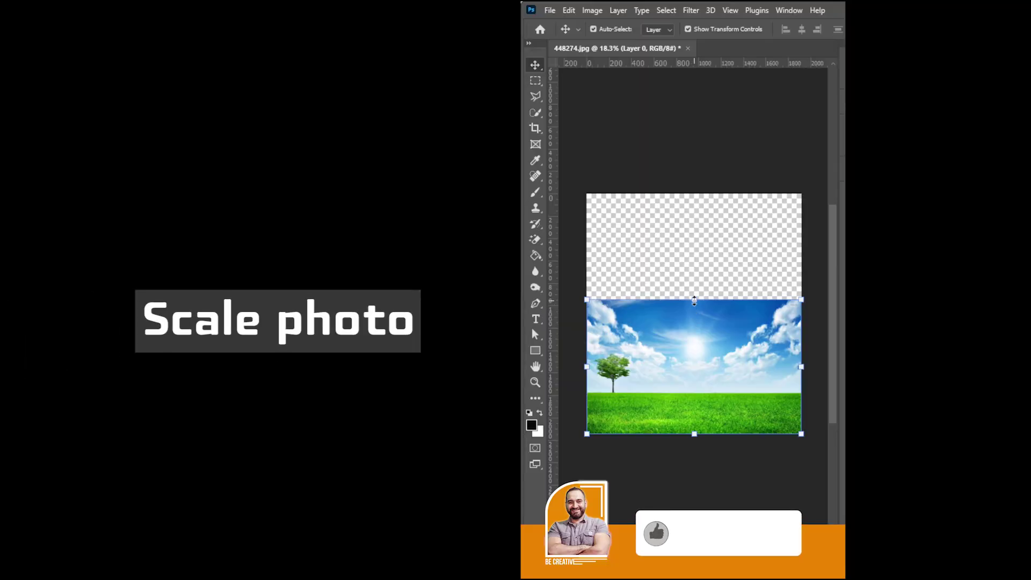
- Stretch the sky-and-grass photo upward to the canvas top, about 179% height
drag(694, 303, 704, 194)
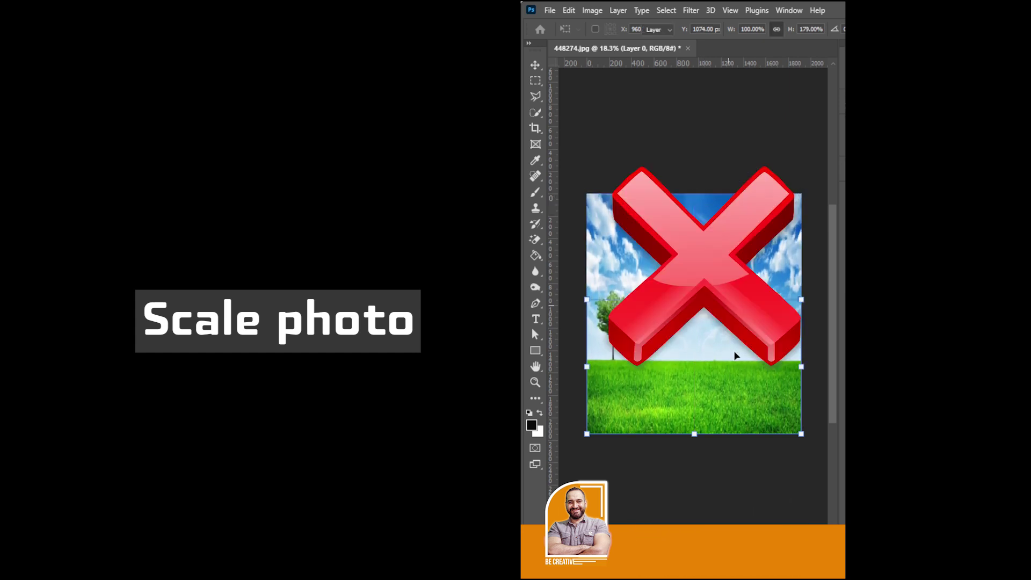
- Commit the resize, centre the photo, and select the empty top and bottom bands
key(Return)
drag(702, 375, 703, 330)
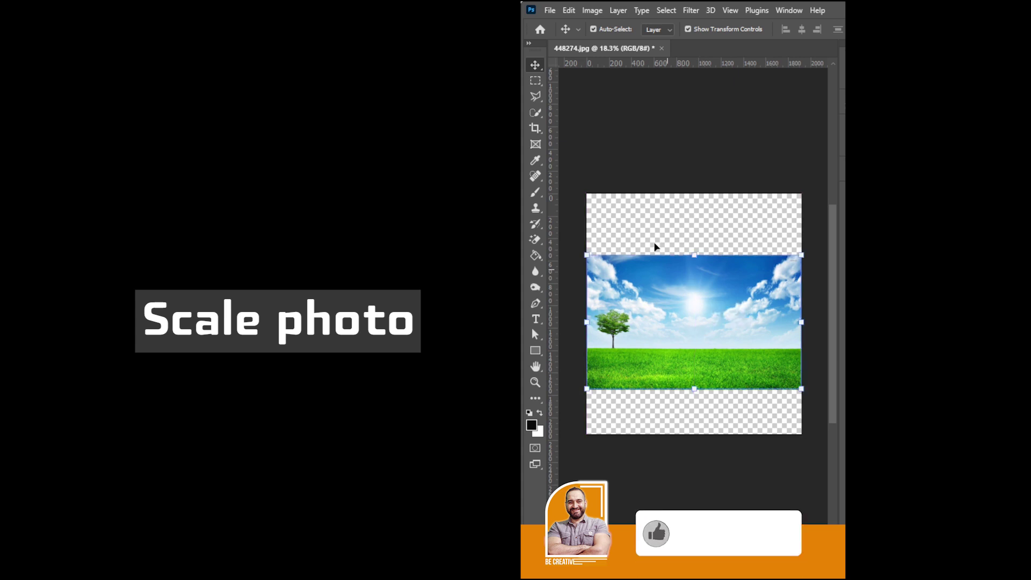
click(533, 80)
drag(585, 193, 804, 259)
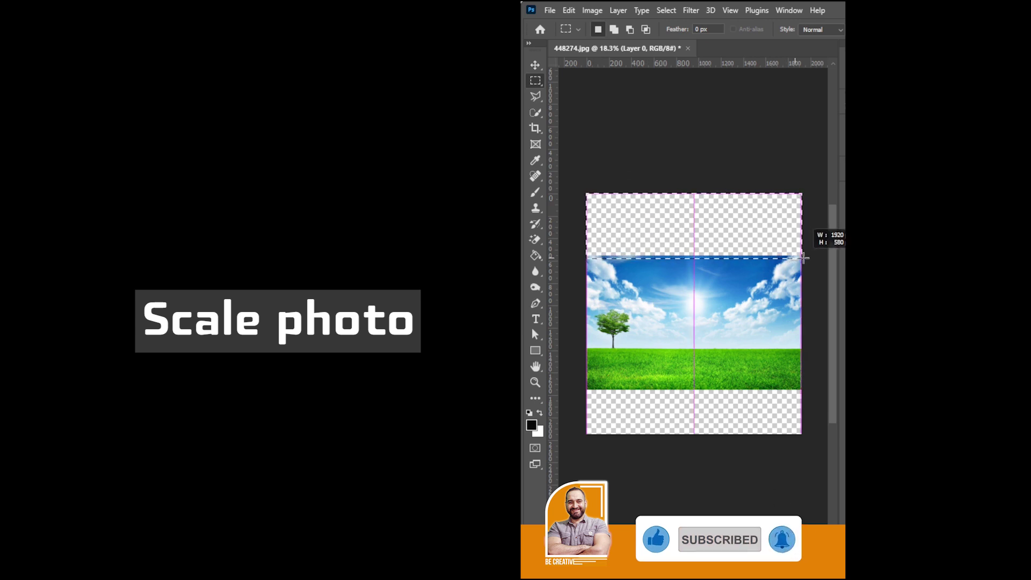
shift+drag(803, 436, 804, 438)
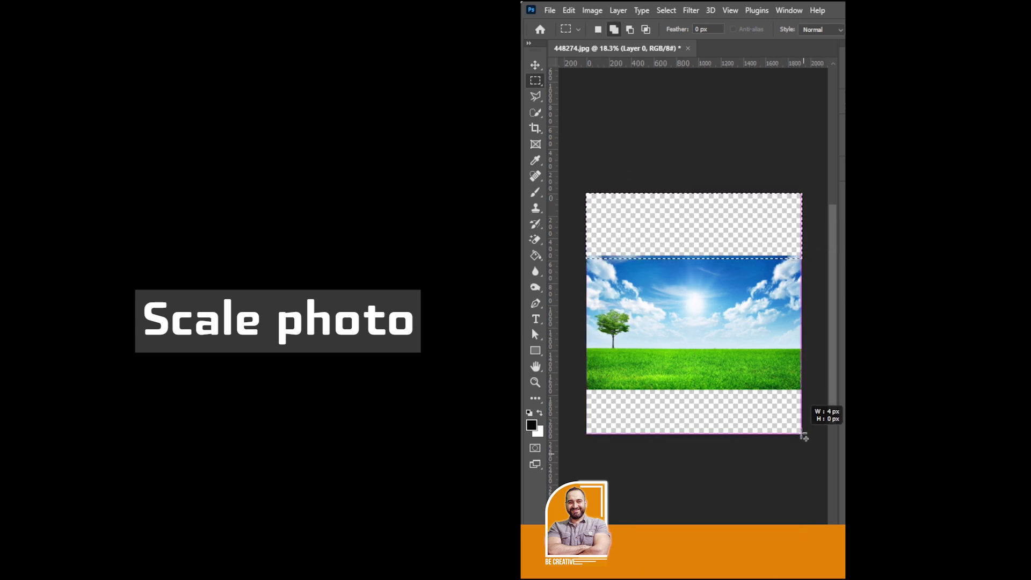
drag(774, 389, 584, 387)
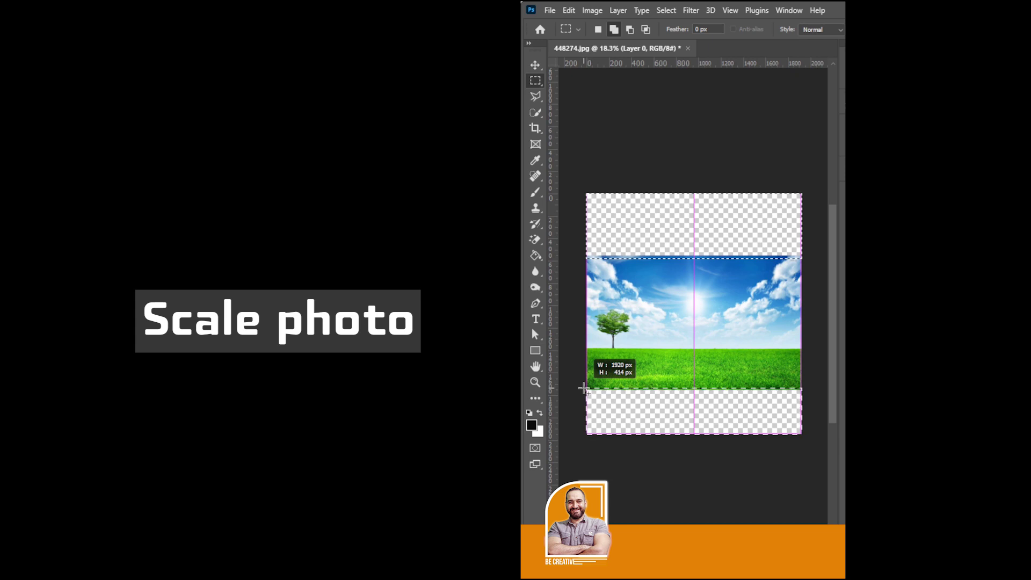
- Fill the selected bands with Content-Aware via Edit > Fill
click(568, 10)
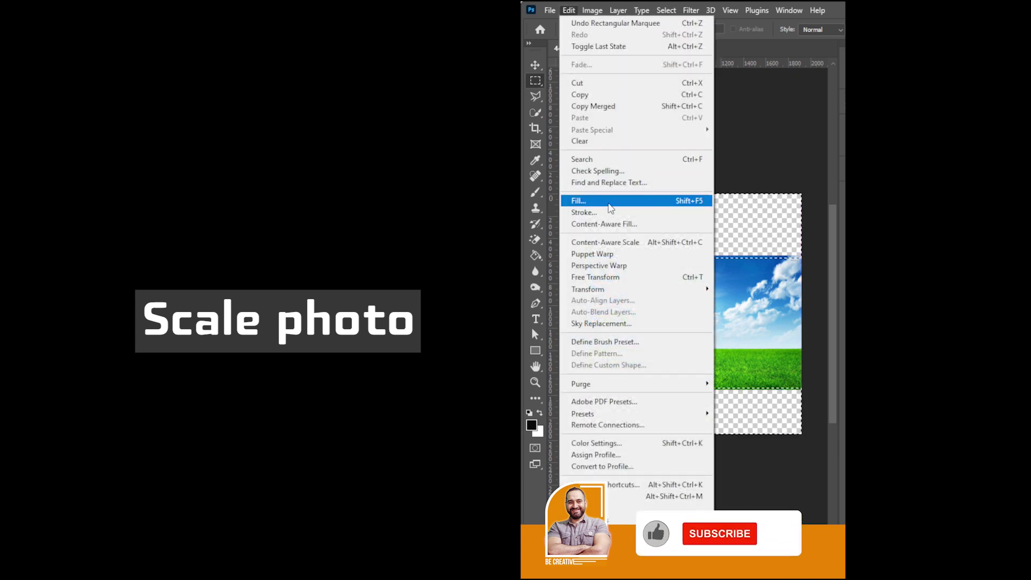
click(609, 203)
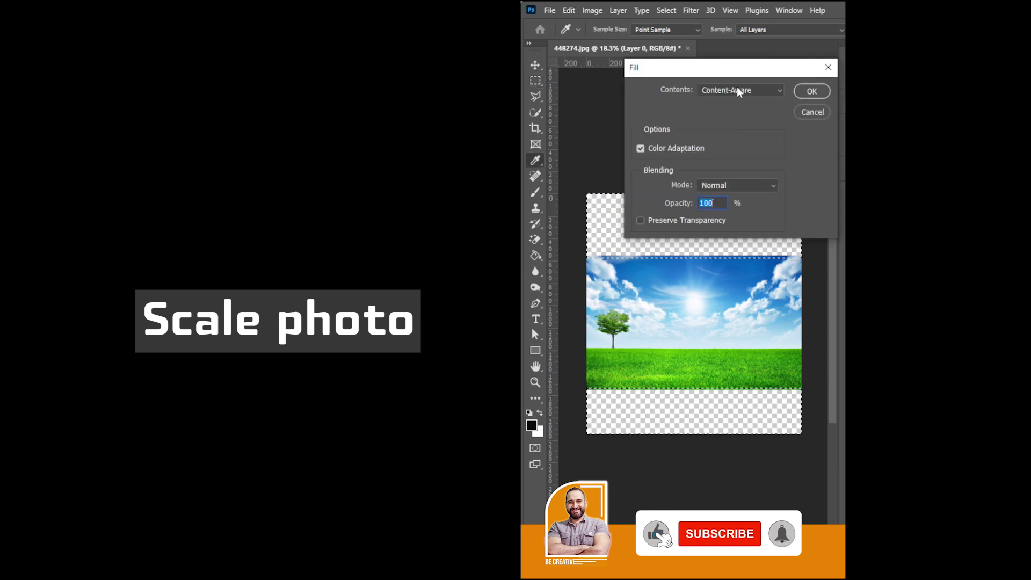
click(738, 91)
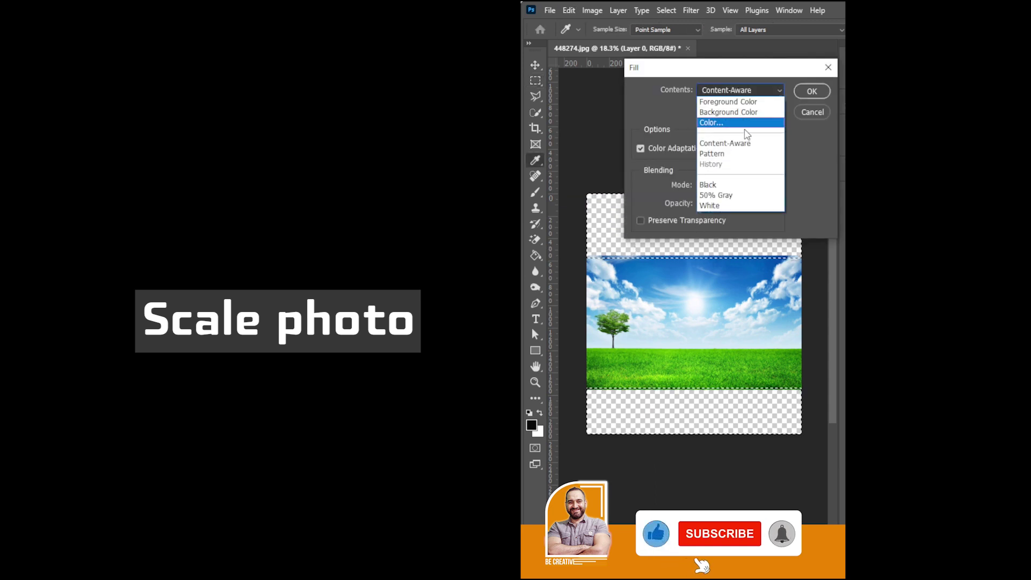
click(800, 99)
click(800, 92)
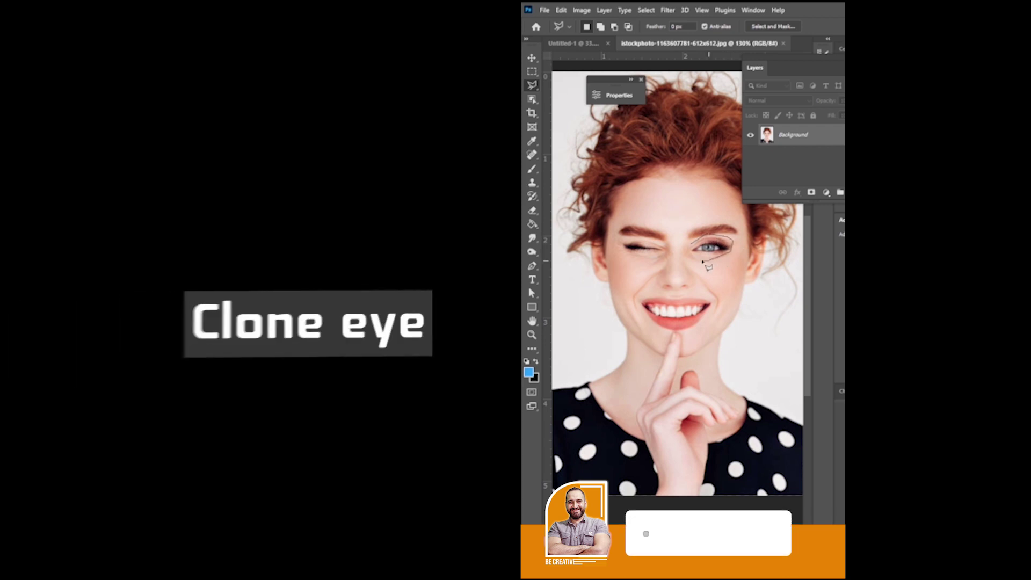
- Copy the open eye onto a new layer and move it over the closed eye
drag(708, 267, 693, 246)
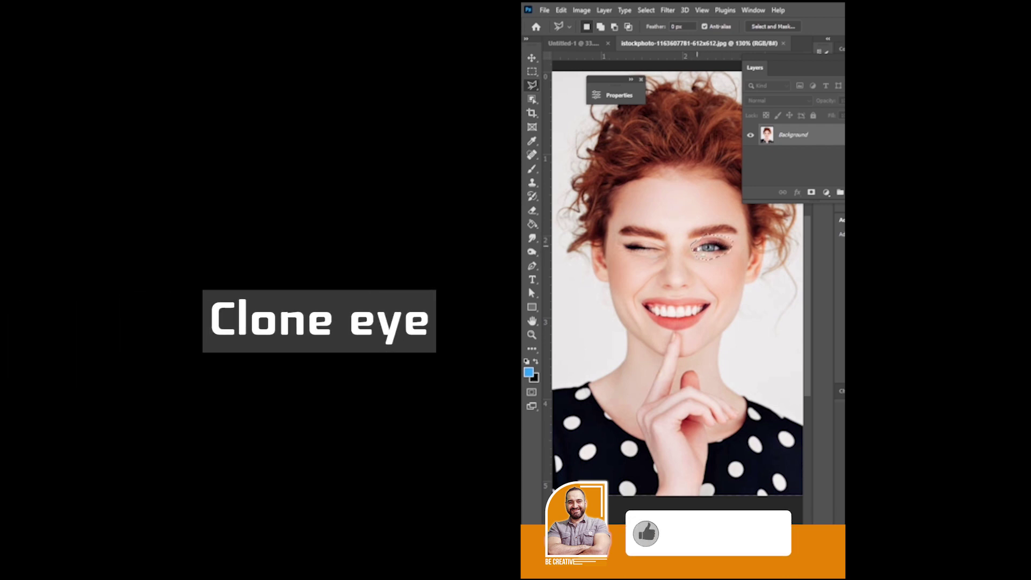
right_click(698, 244)
click(736, 319)
key(v)
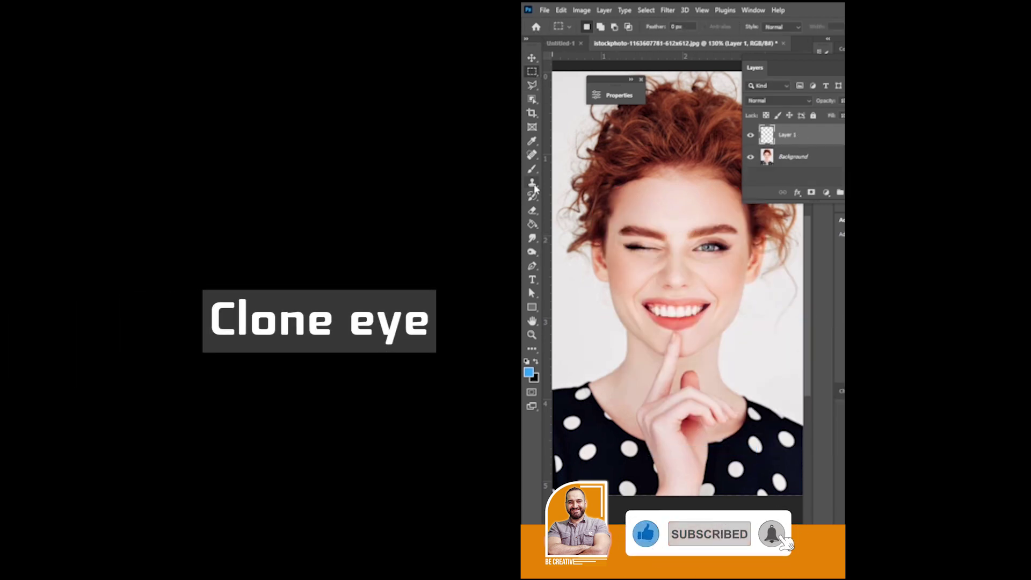
drag(709, 254, 710, 247)
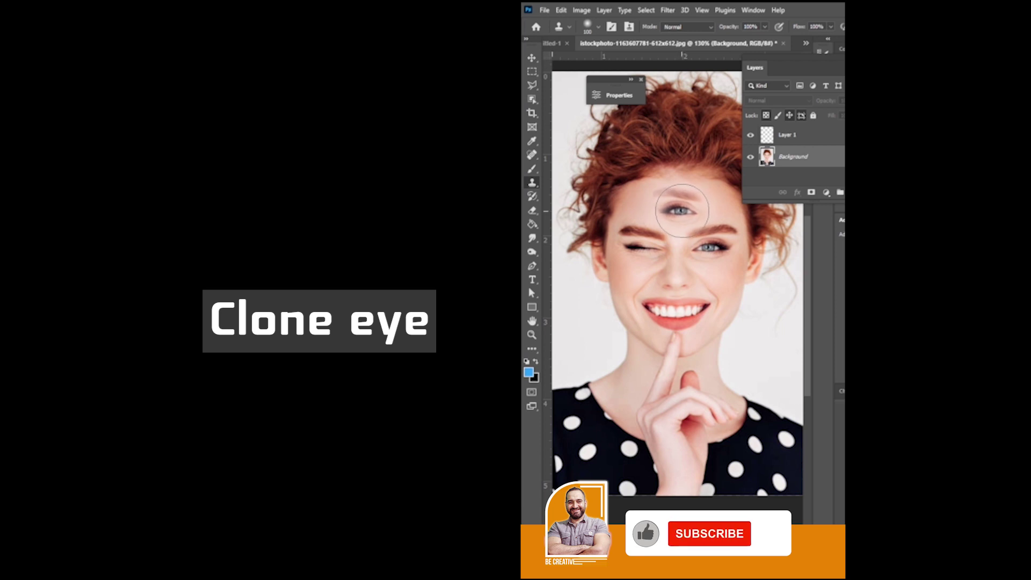
- Undo the misplaced eye and show the Clone Source panel
key(ctrl+z)
click(751, 12)
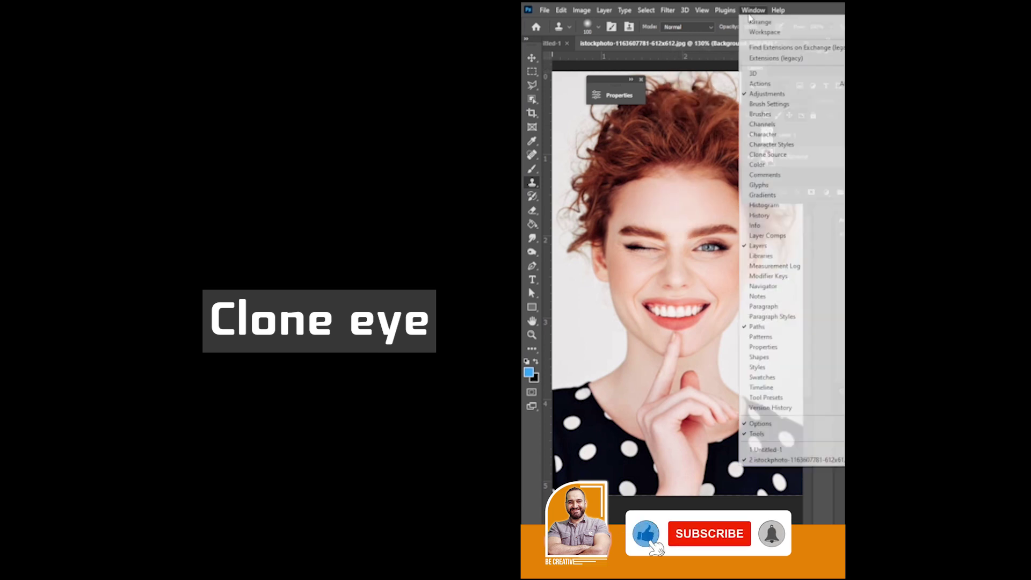
click(766, 155)
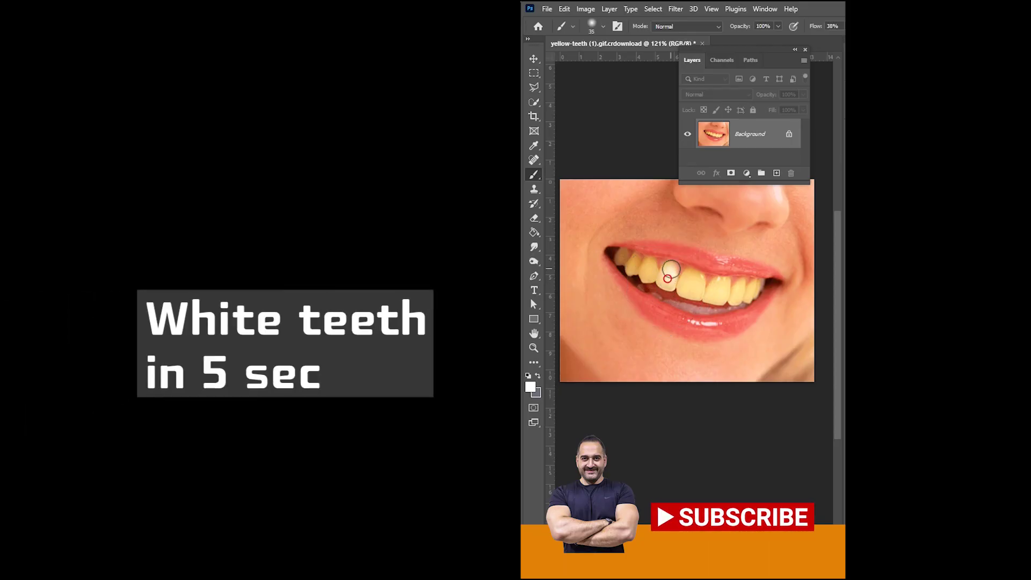
- Quick-select the yellow teeth and bring up Hue/Saturation
drag(669, 272, 668, 275)
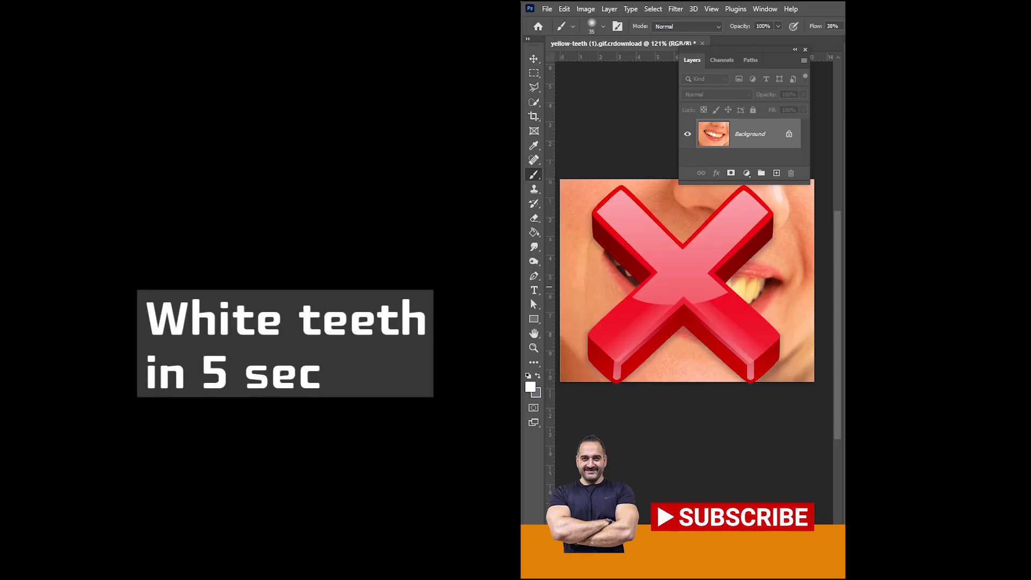
key(w)
drag(612, 314, 720, 346)
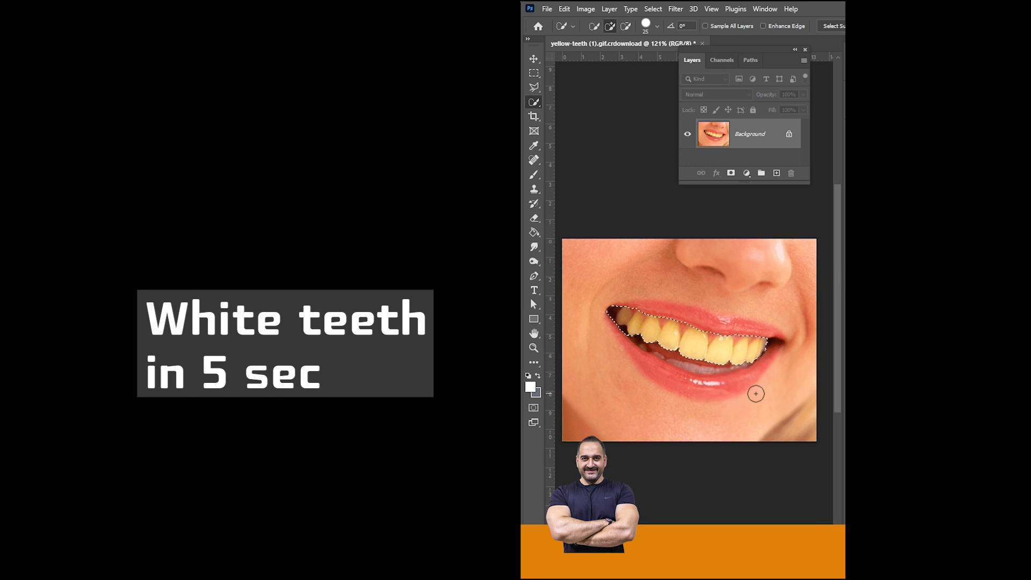
click(585, 8)
mouse_move(604, 38)
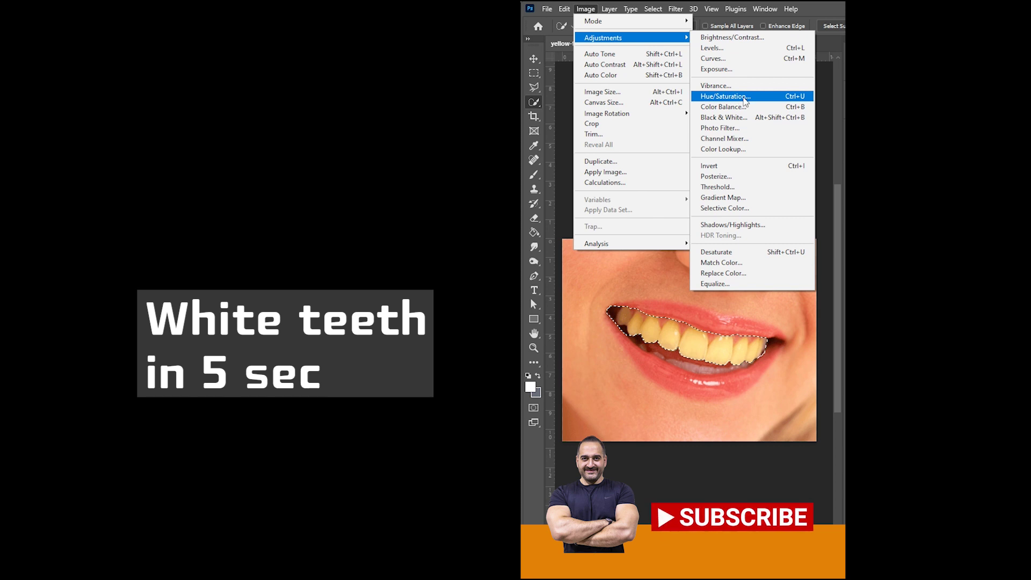
click(744, 101)
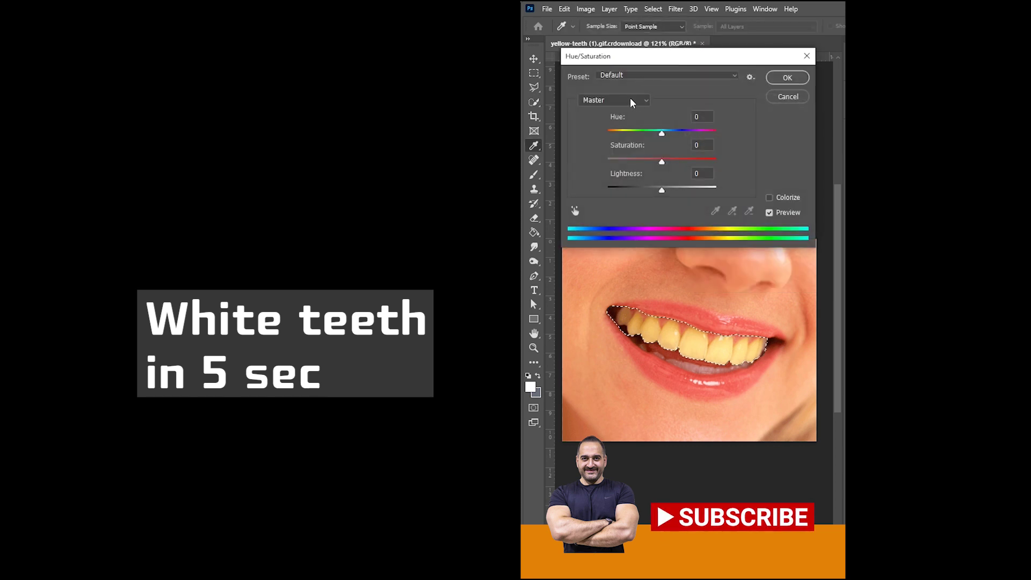
- Set Yellows to Saturation -100 and Lightness about +71, apply it, and deselect
click(632, 102)
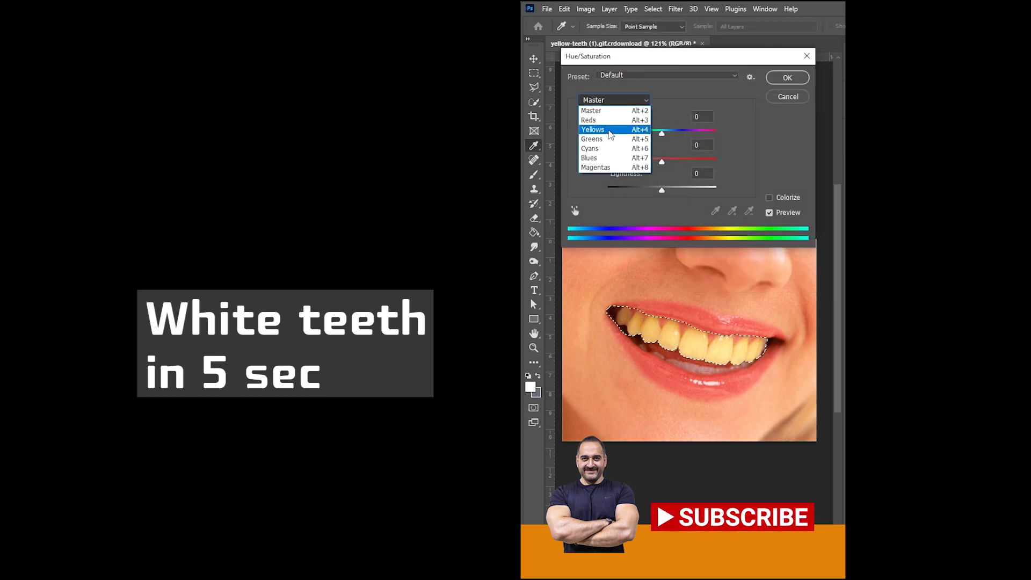
click(610, 132)
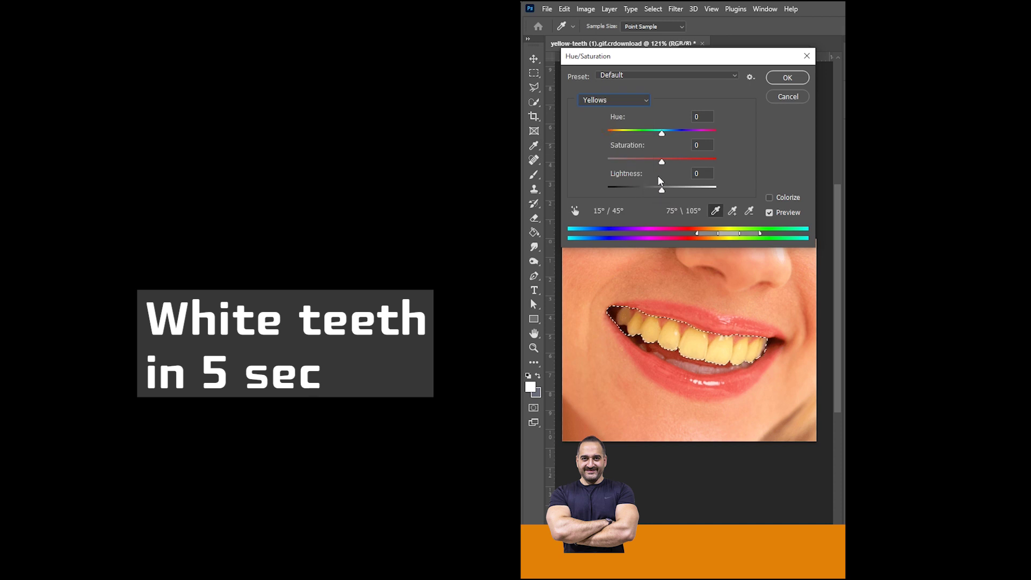
drag(660, 160, 594, 156)
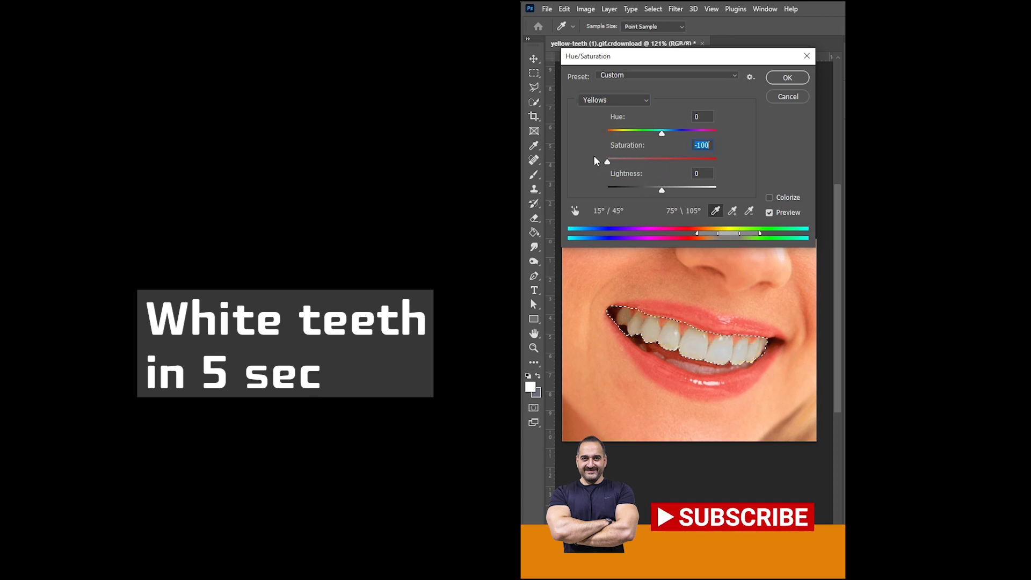
drag(661, 189, 701, 191)
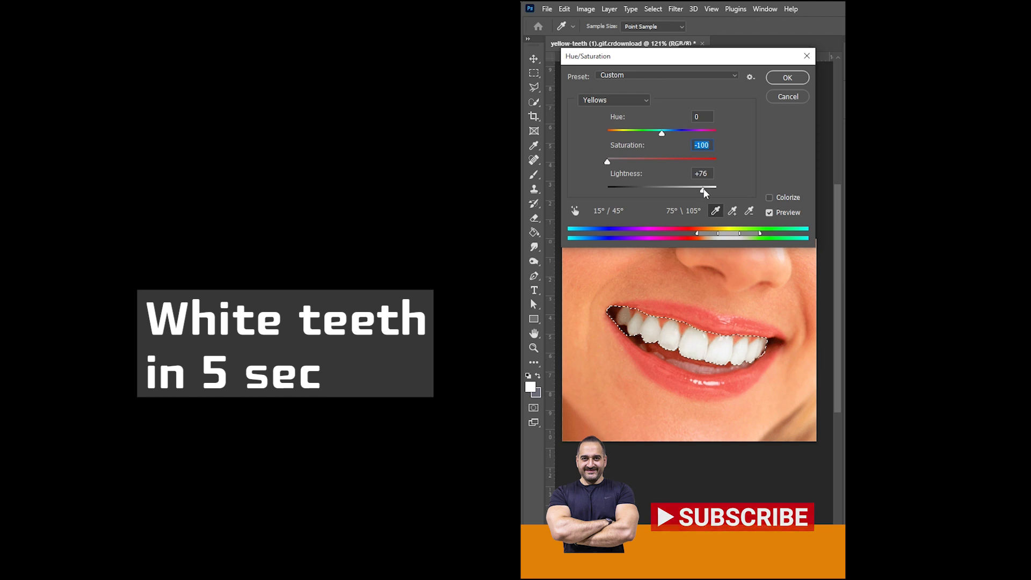
click(787, 78)
click(534, 73)
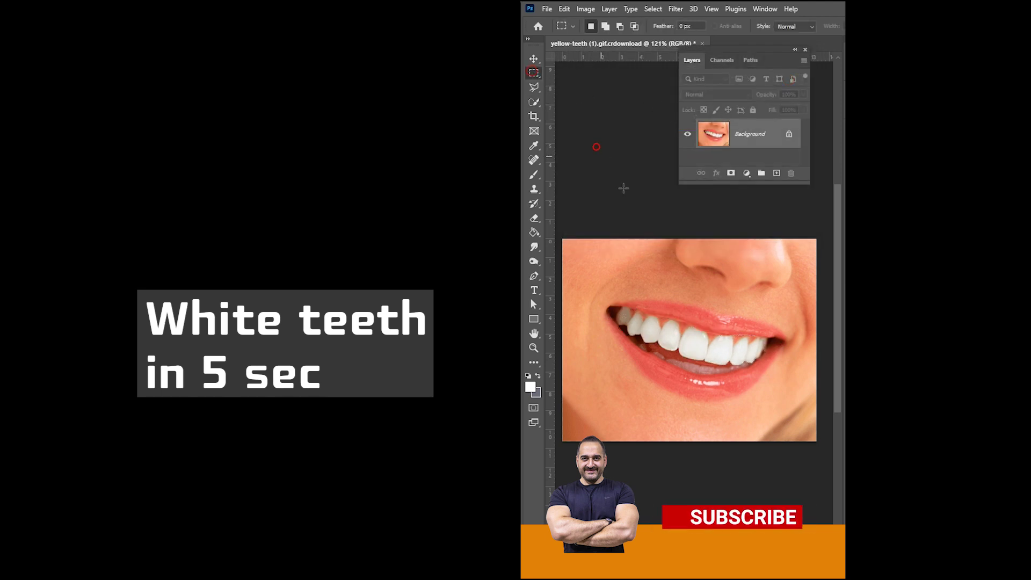
key(ctrl+1)
scroll(678, 424, up, 2)
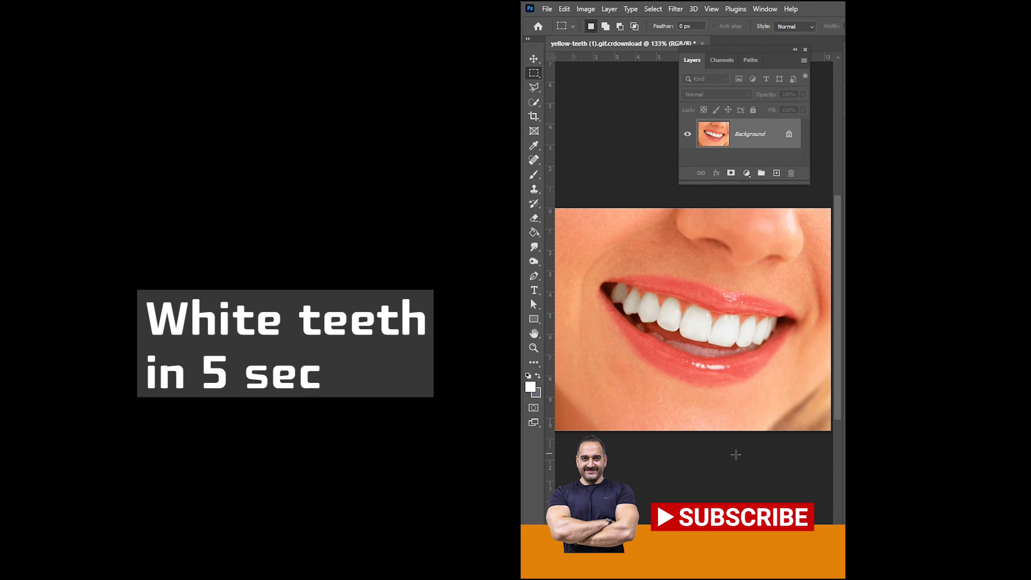
scroll(717, 417, up, 1)
scroll(703, 408, down, 1)
scroll(687, 400, down, 2)
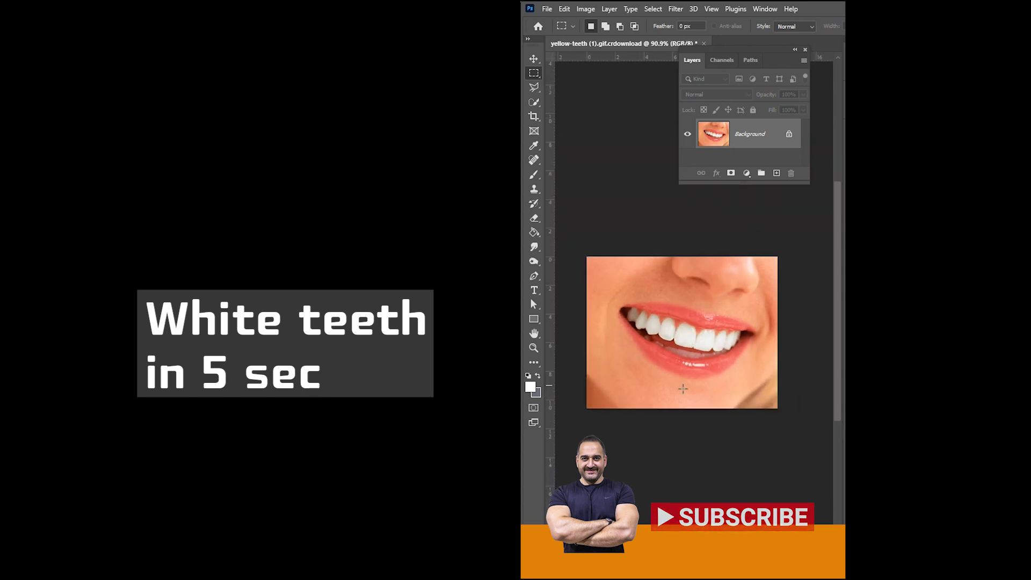
scroll(676, 391, up, 1)
scroll(676, 391, up, 1)
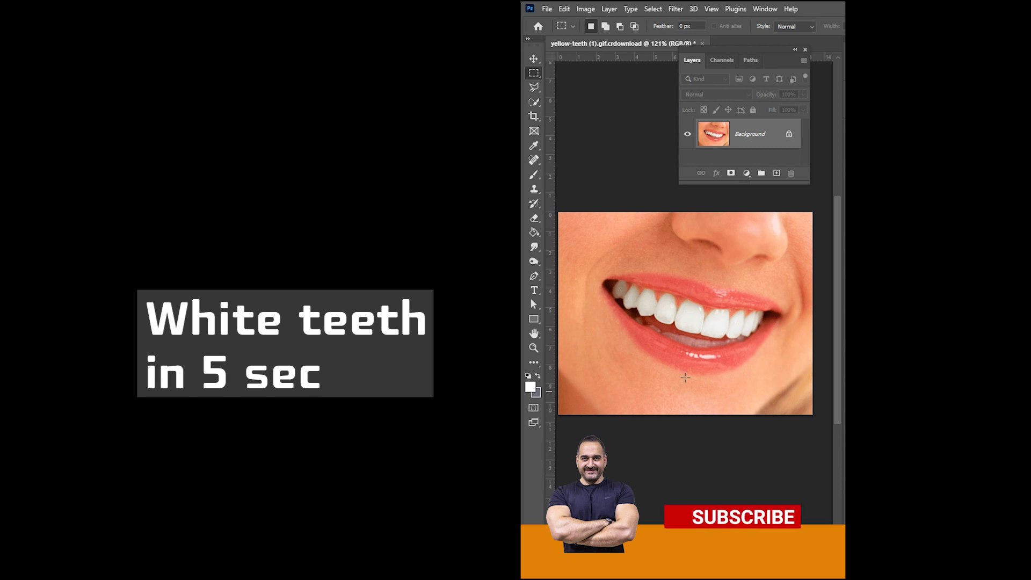
scroll(682, 460, up, 1)
scroll(680, 447, down, 1)
scroll(676, 433, up, 2)
scroll(676, 433, up, 2)
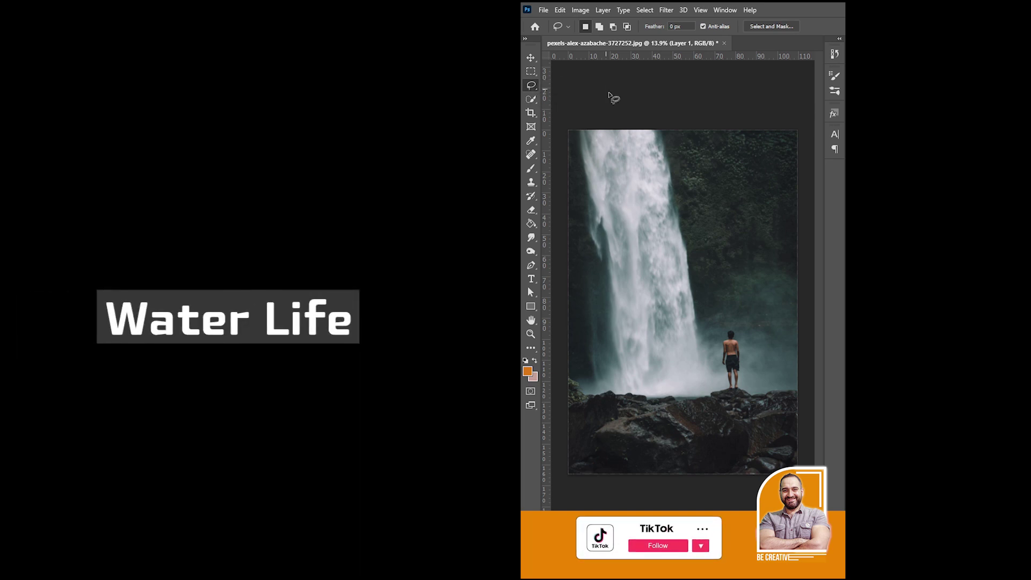
- Lasso the waterfall, copy it to Layer 2, and convert that layer to a smart object
mouse_move(648, 124)
mouse_down()
mouse_move(696, 367)
mouse_move(611, 248)
mouse_move(648, 130)
mouse_up()
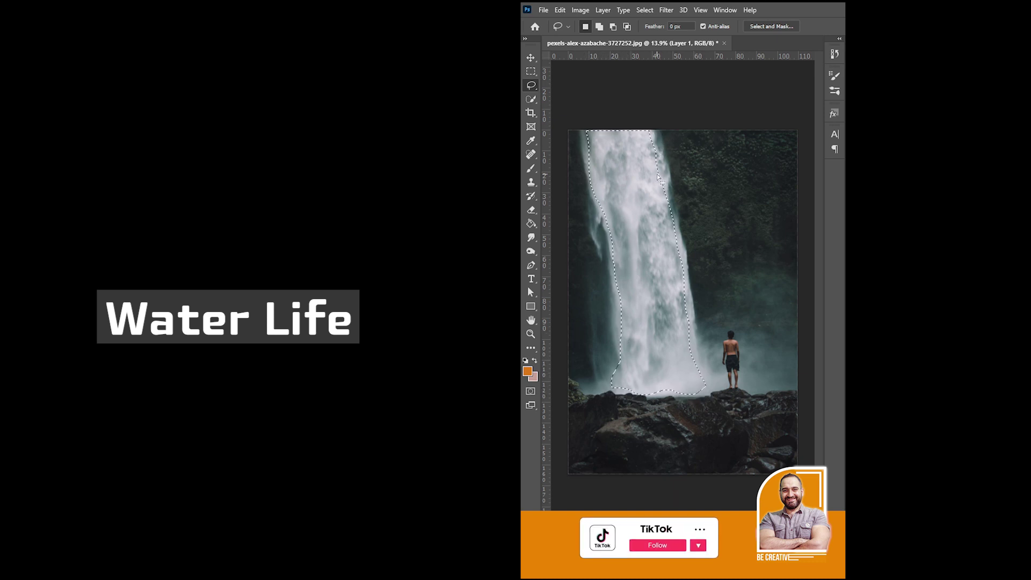
right_click(632, 221)
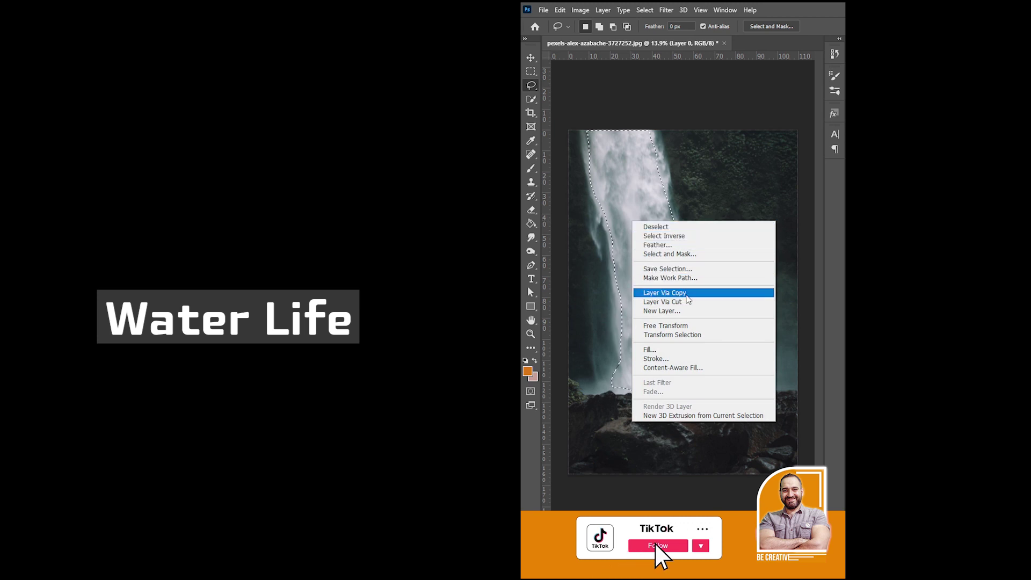
click(687, 294)
key(v)
click(602, 10)
mouse_move(623, 212)
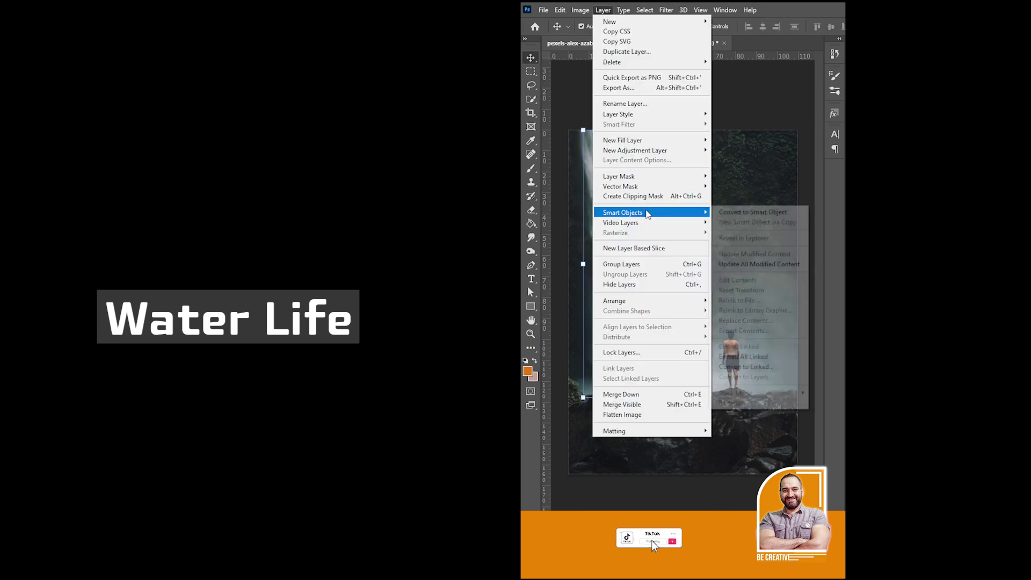
click(731, 213)
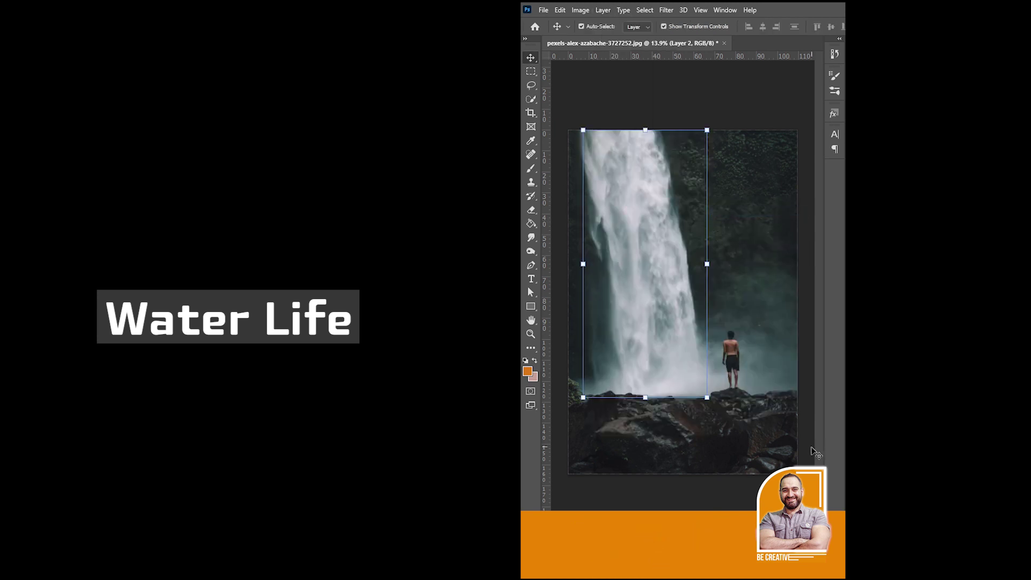
click(725, 9)
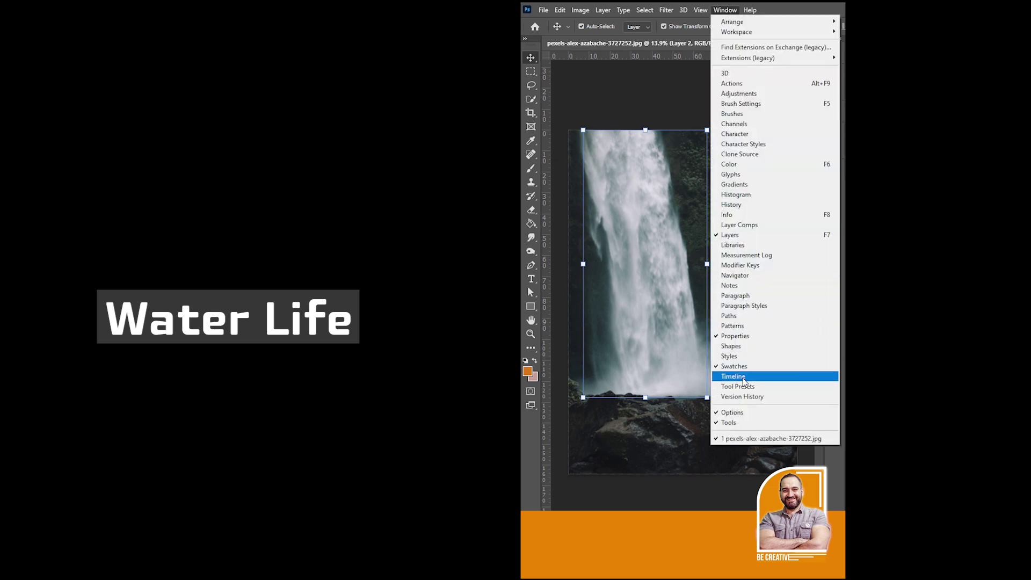
- Start Layer 2's clip at zero, enable Transform keyframes, and stretch the waterfall upward
click(731, 376)
drag(731, 436, 713, 436)
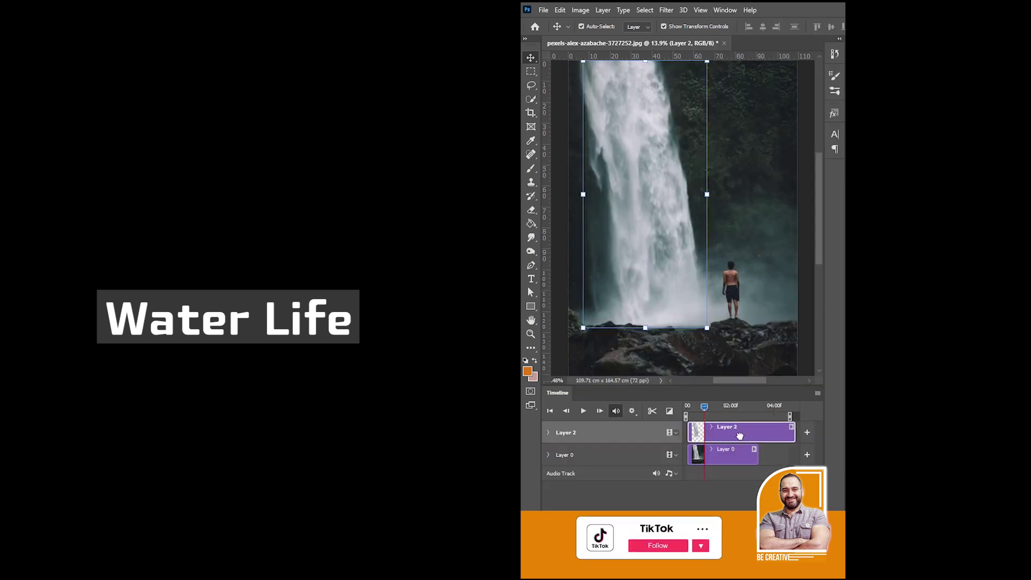
click(548, 432)
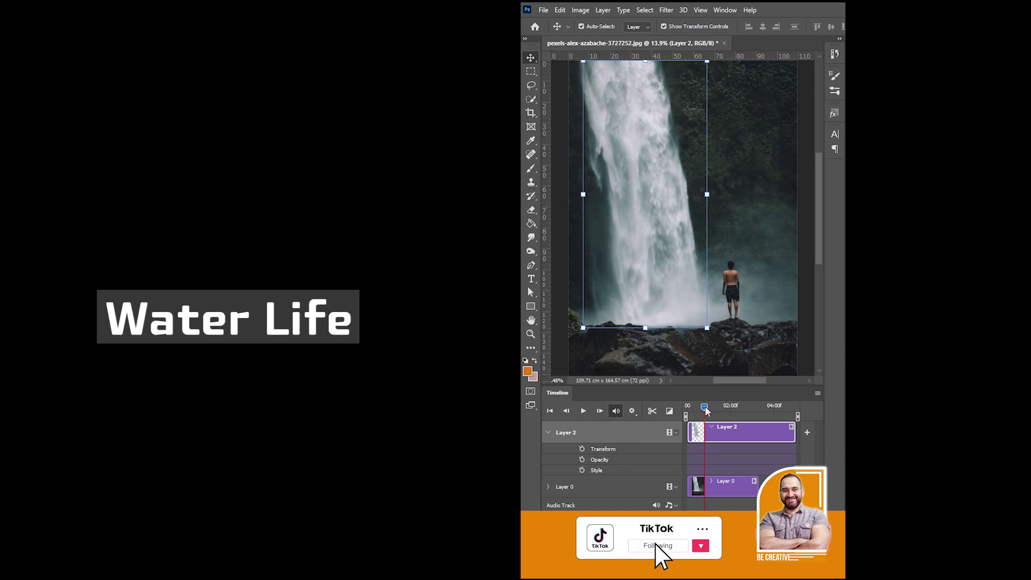
click(582, 449)
scroll(651, 269, down, 1)
scroll(639, 292, down, 1)
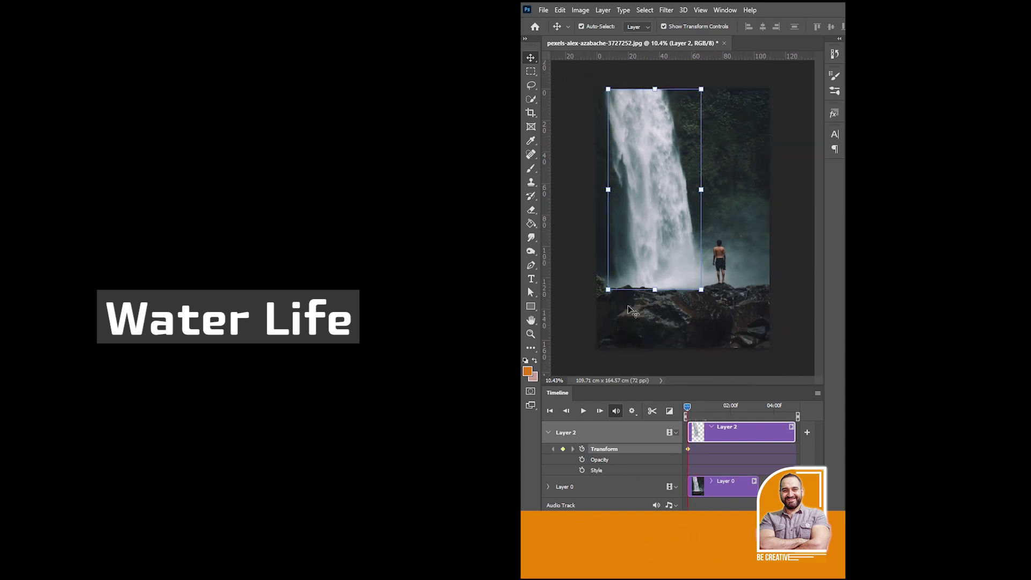
drag(655, 88, 650, 52)
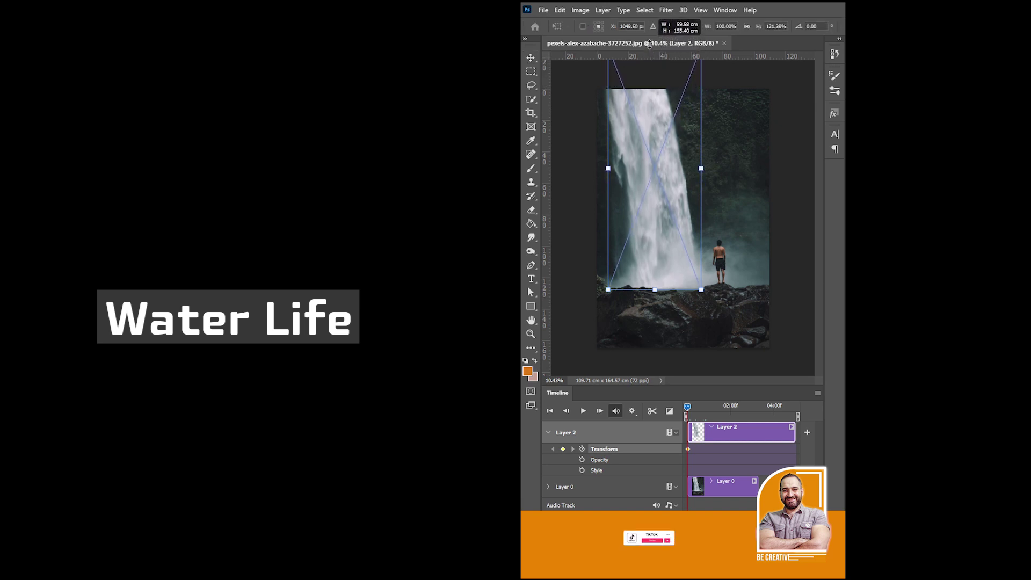
key(Return)
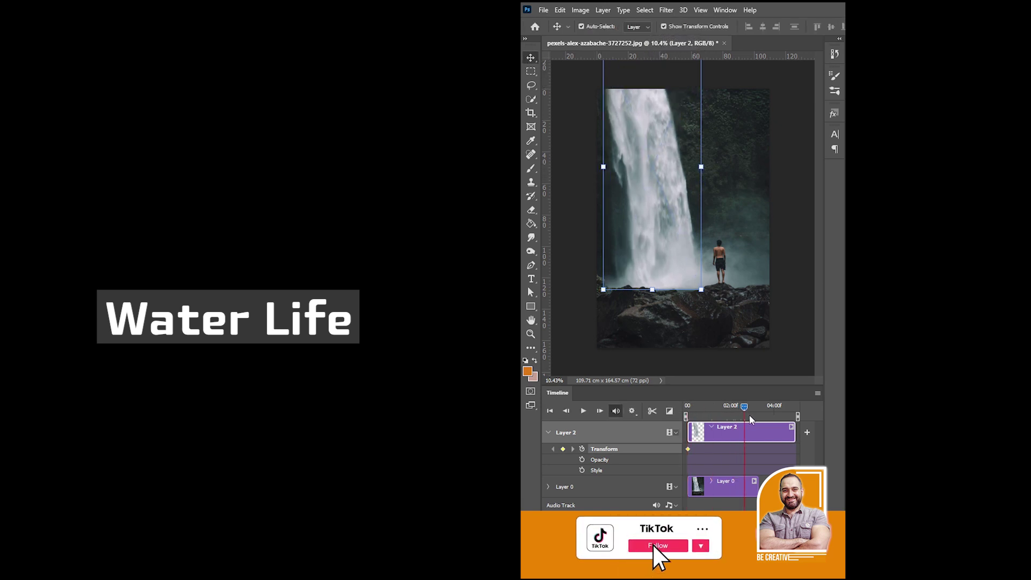
- Reshape the waterfall at a later playhead position for a second Transform keyframe
click(750, 408)
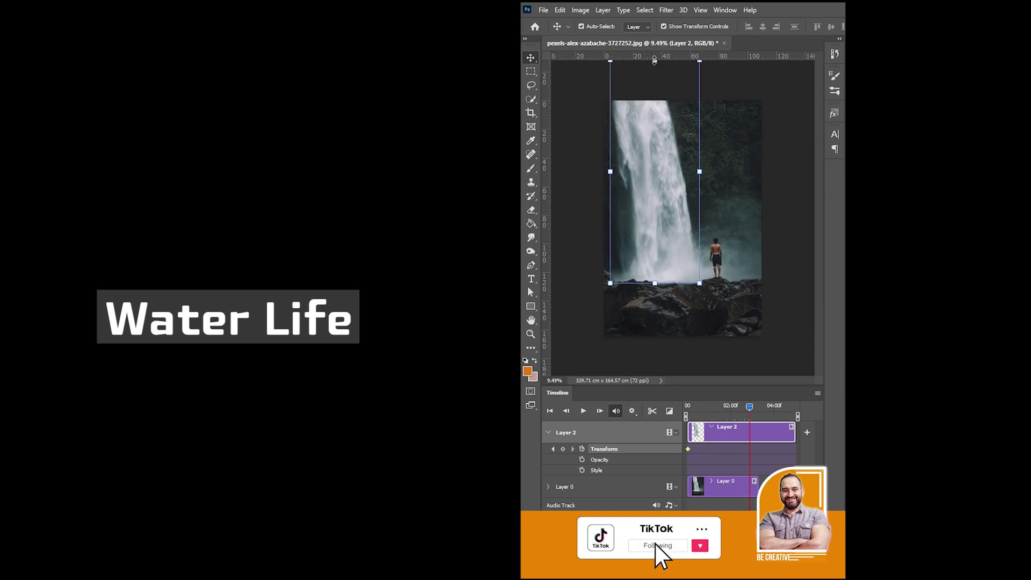
drag(655, 61, 655, 100)
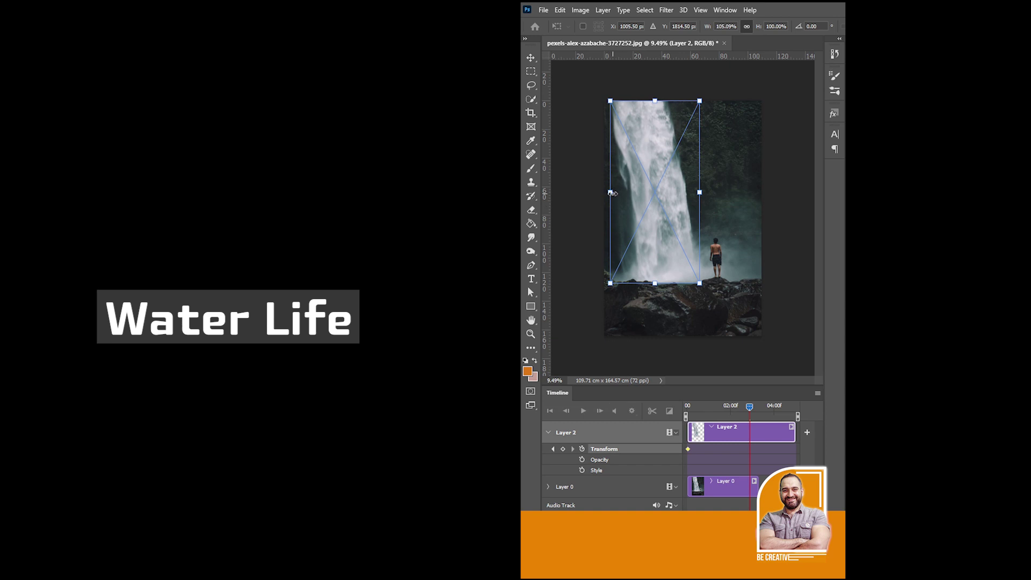
drag(610, 161, 613, 161)
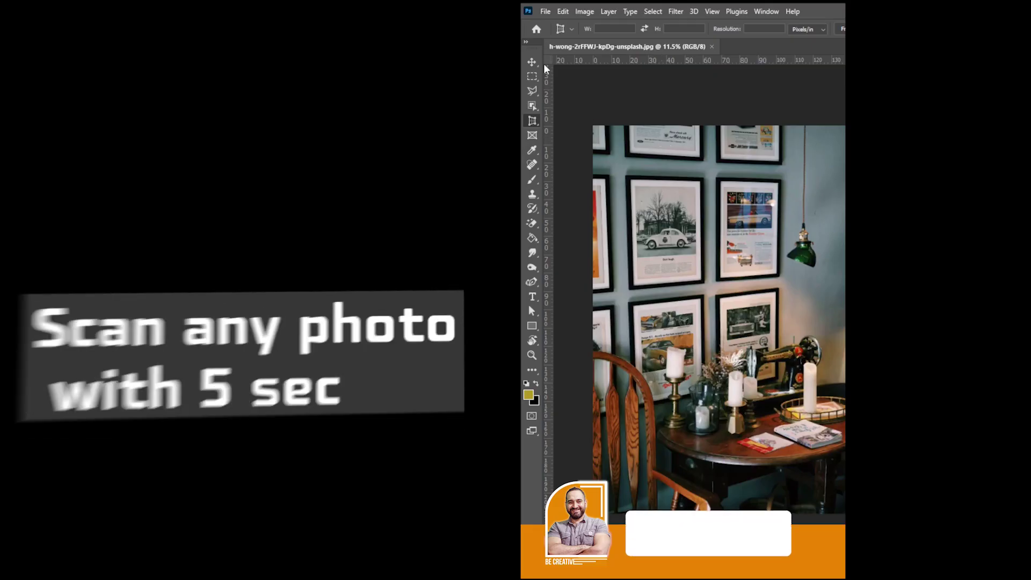
- Switch to the Perspective Crop tool
key(v)
click(529, 123)
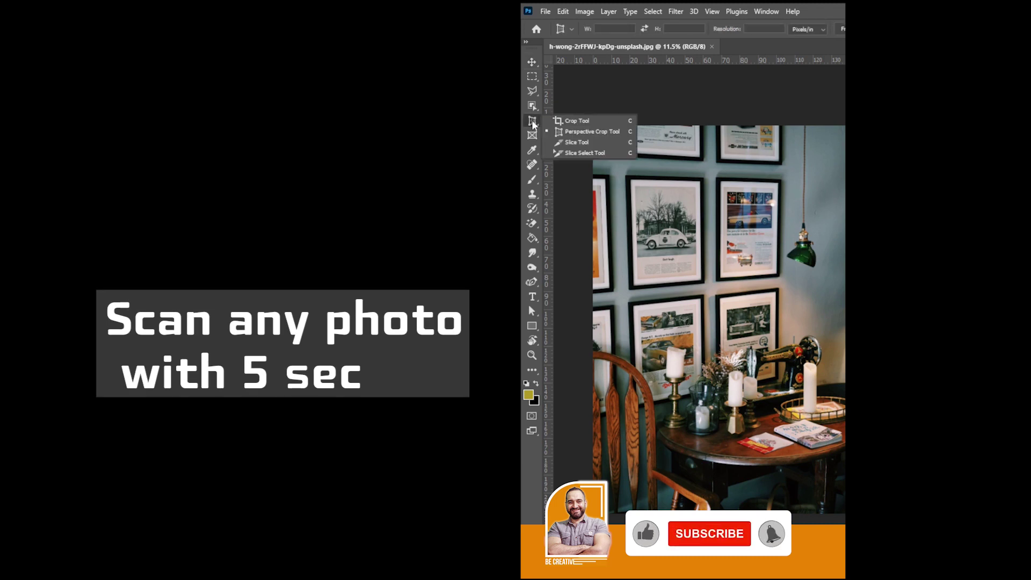
click(591, 131)
scroll(649, 200, up, 3)
scroll(648, 200, up, 2)
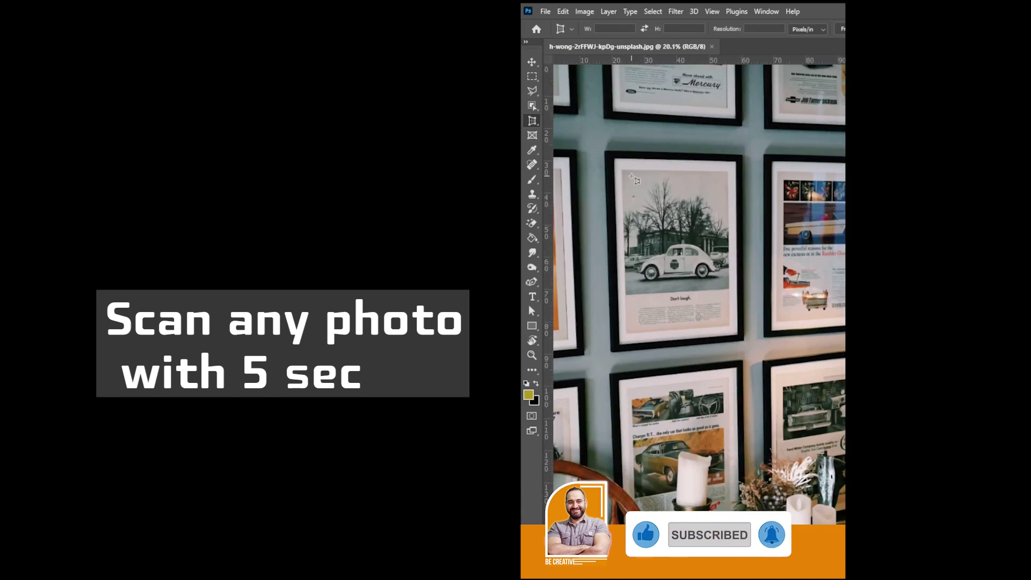
- Fit the crop corners to the ad page's four corners and commit the perspective crop
drag(622, 170, 730, 331)
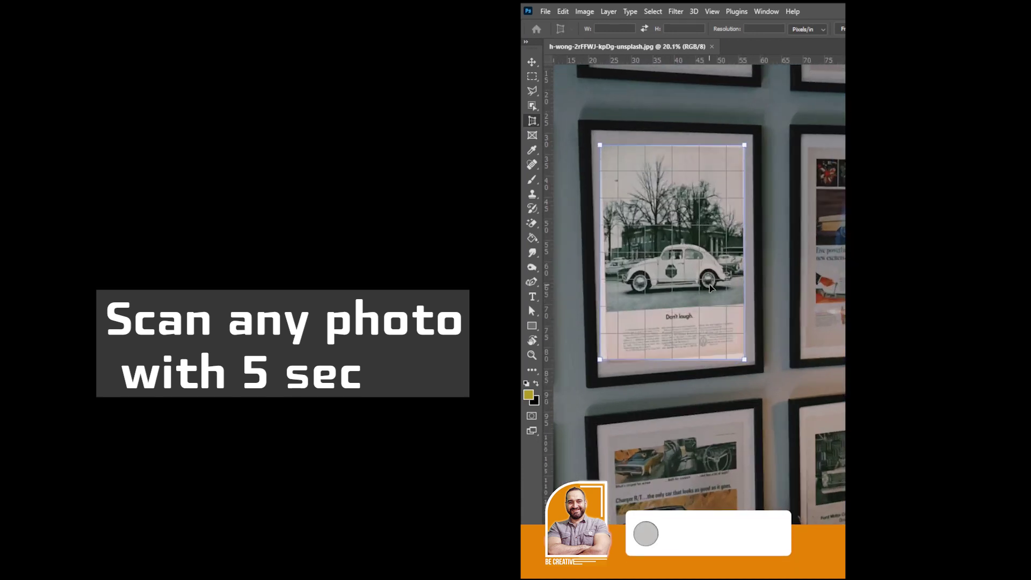
scroll(710, 289, up, 3)
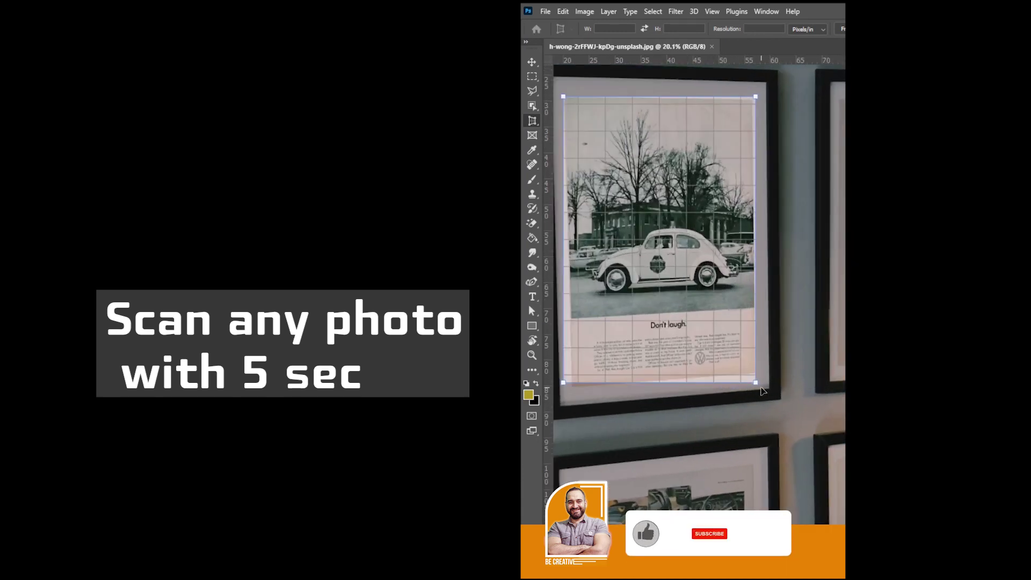
drag(754, 383, 757, 375)
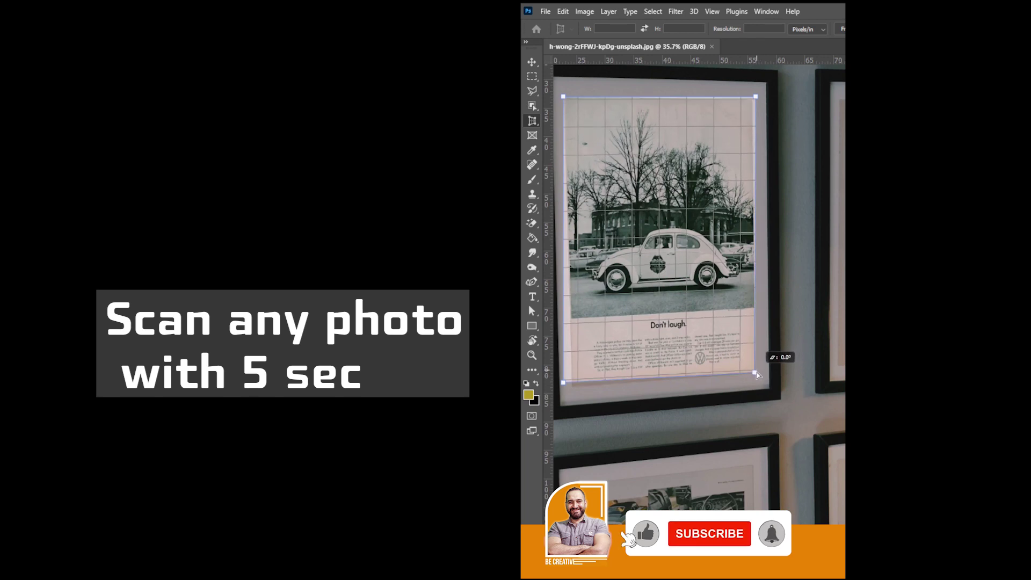
drag(756, 101, 754, 102)
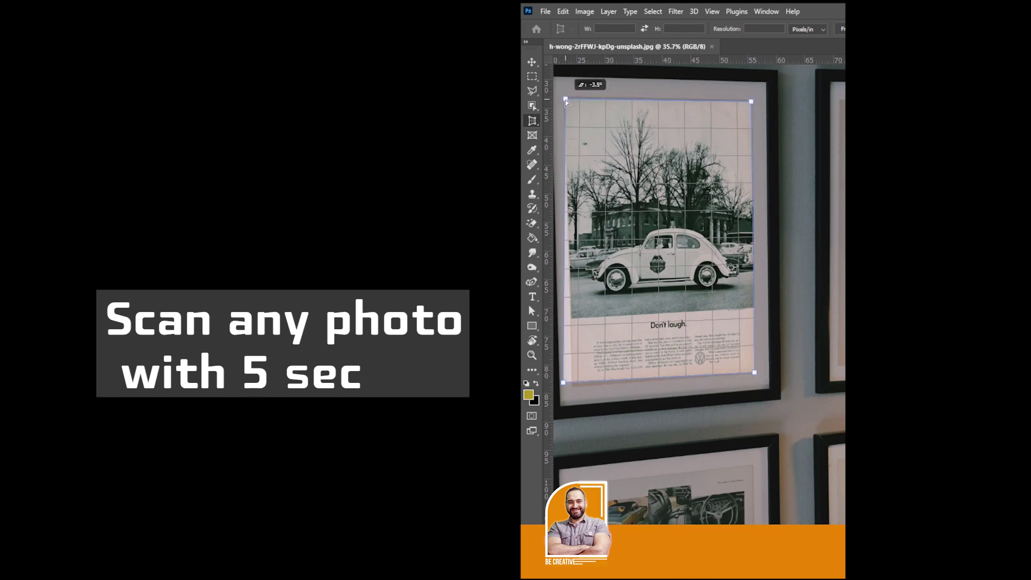
drag(563, 97, 566, 100)
drag(564, 382, 577, 384)
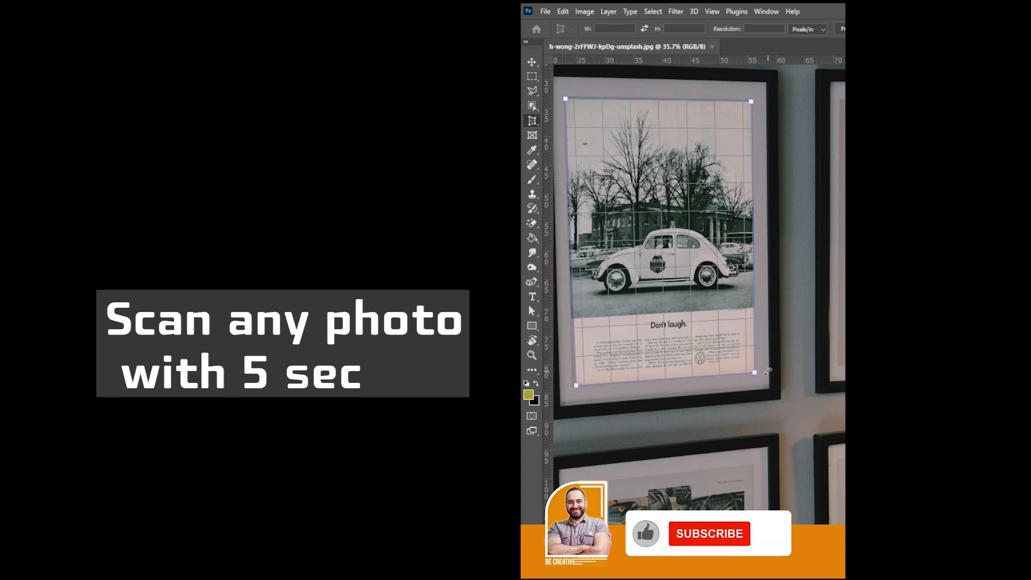
key(Return)
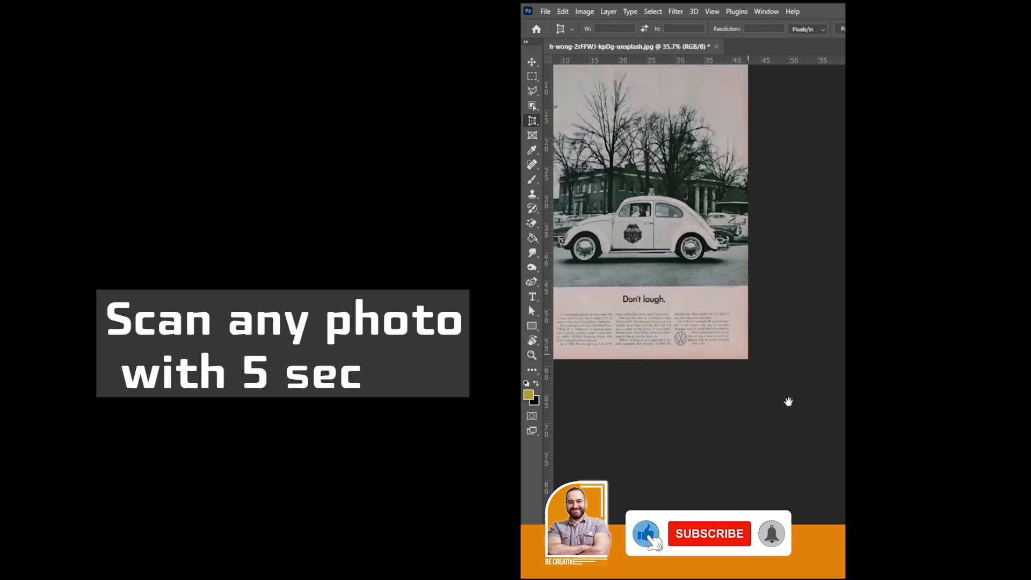
scroll(705, 326, up, 1)
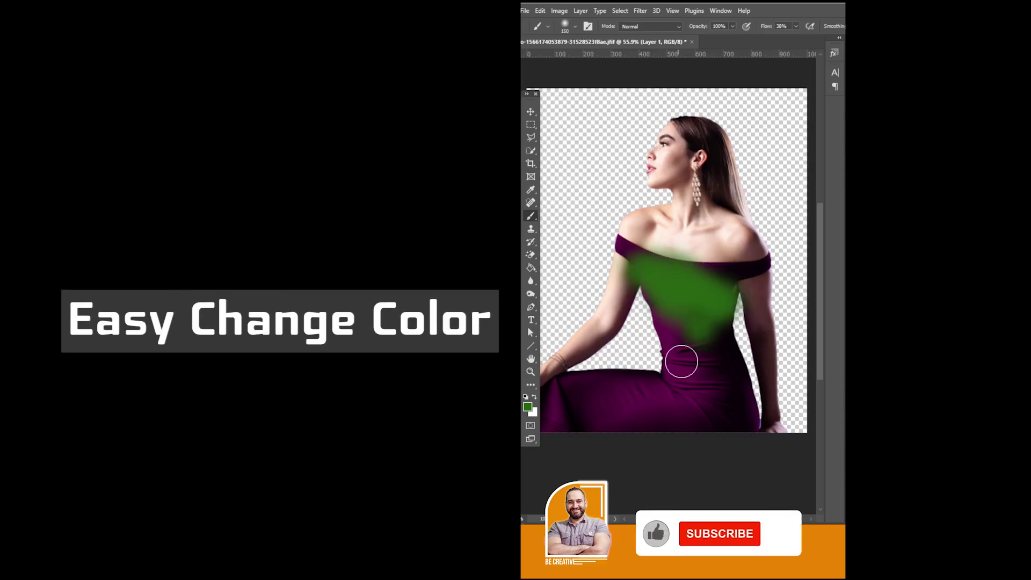
- Quick-select the purple dress and add a Hue/Saturation adjustment layer limited to it
mouse_move(681, 362)
mouse_down()
mouse_move(675, 380)
mouse_move(716, 306)
mouse_up()
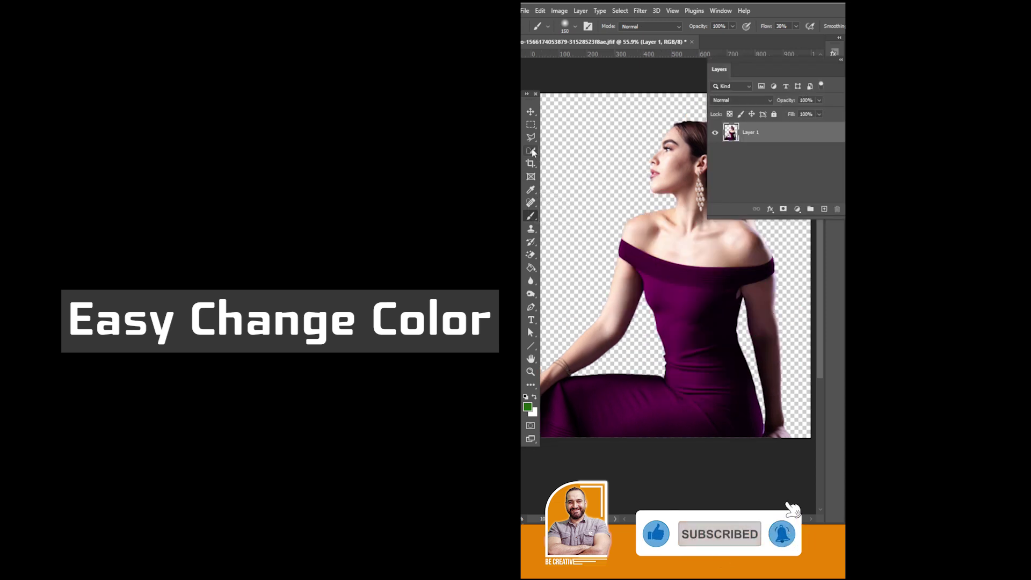
click(532, 151)
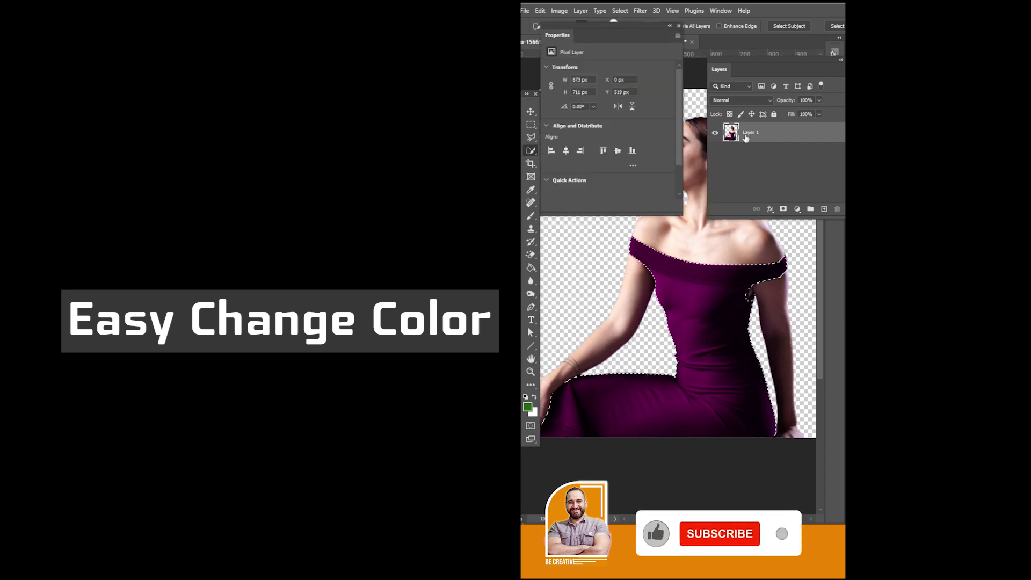
click(797, 209)
click(809, 303)
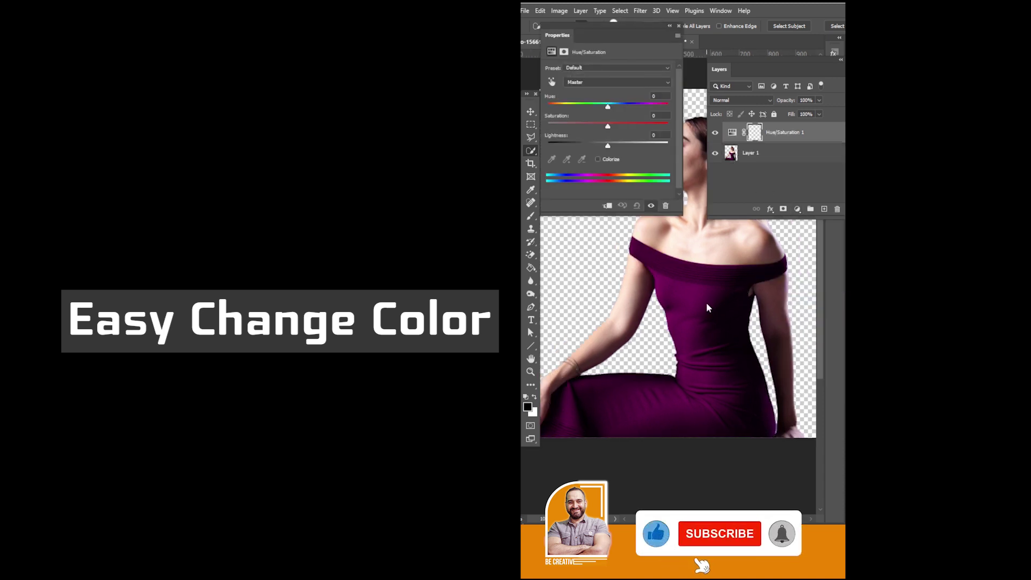
- Set Hue +96, Saturation -21, Lightness -7, then toggle the layer to compare before and after
drag(610, 107, 647, 107)
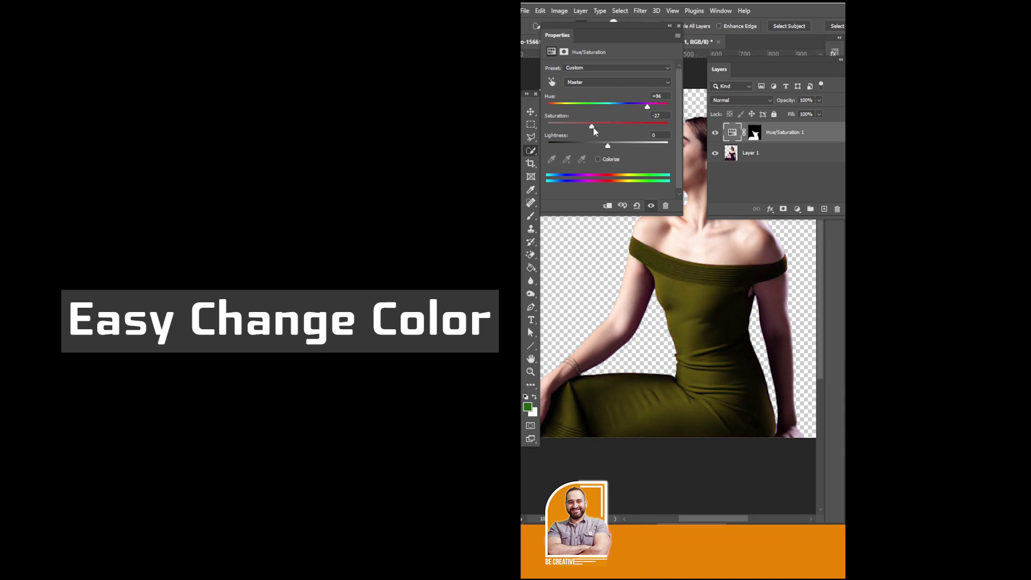
drag(608, 150, 604, 149)
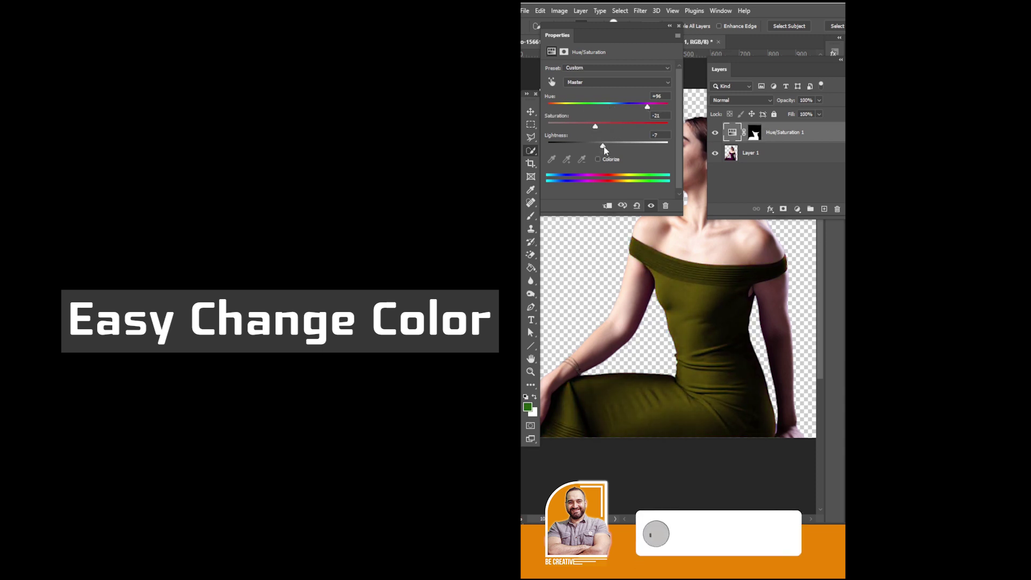
click(679, 25)
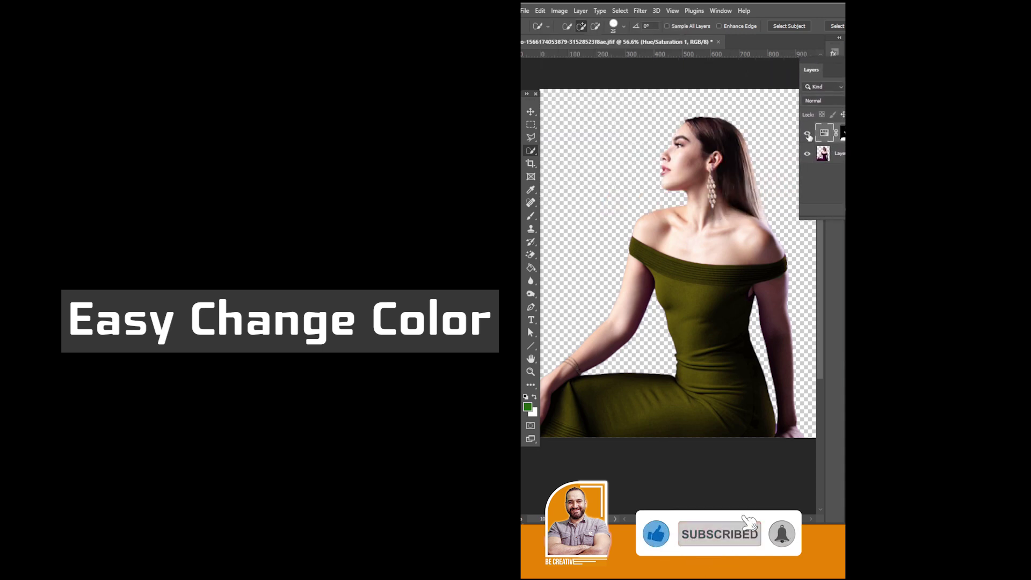
click(808, 134)
click(807, 134)
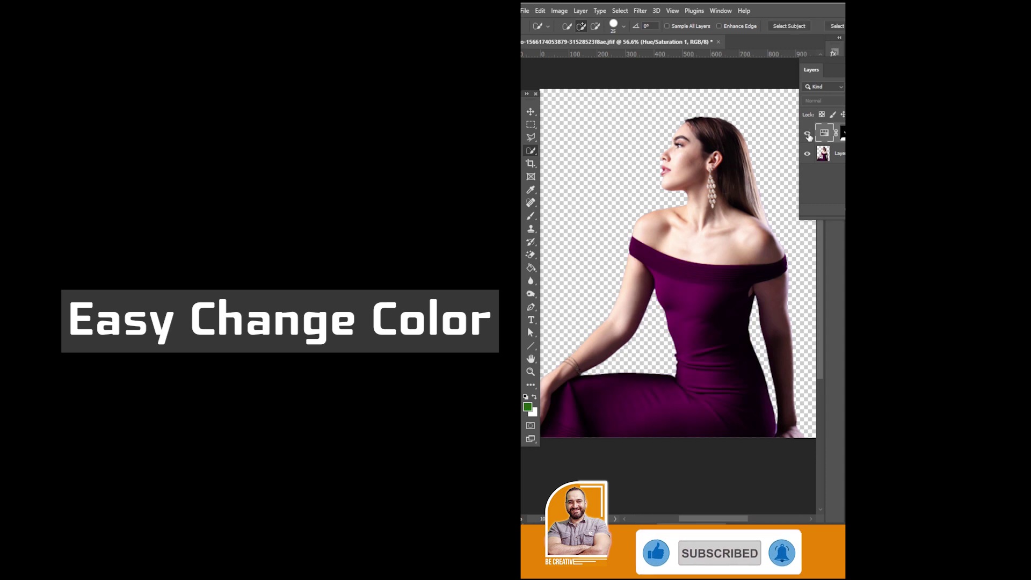
click(807, 134)
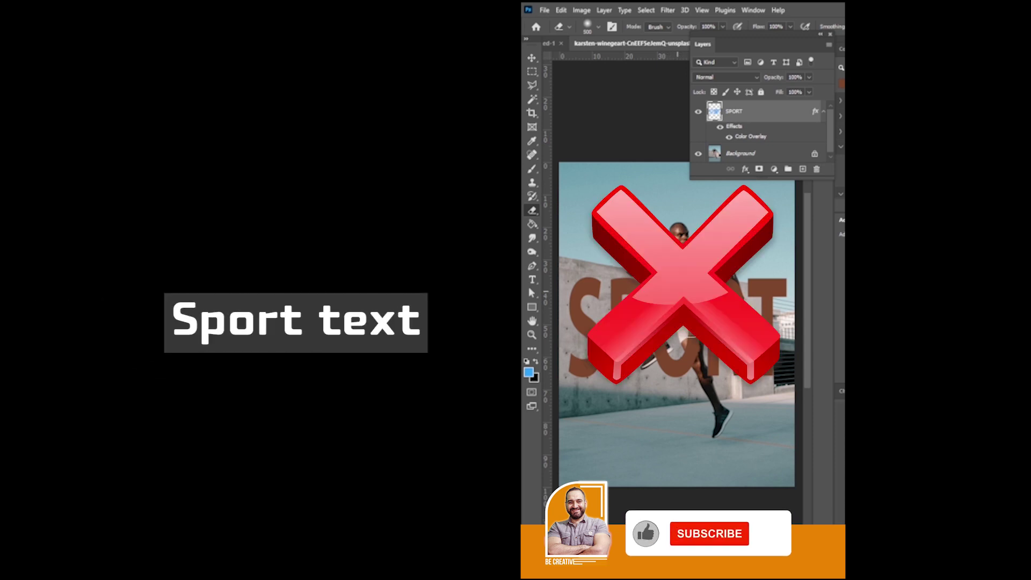
- Select the jumping athlete with Select > Subject on the background layer
click(721, 153)
click(650, 11)
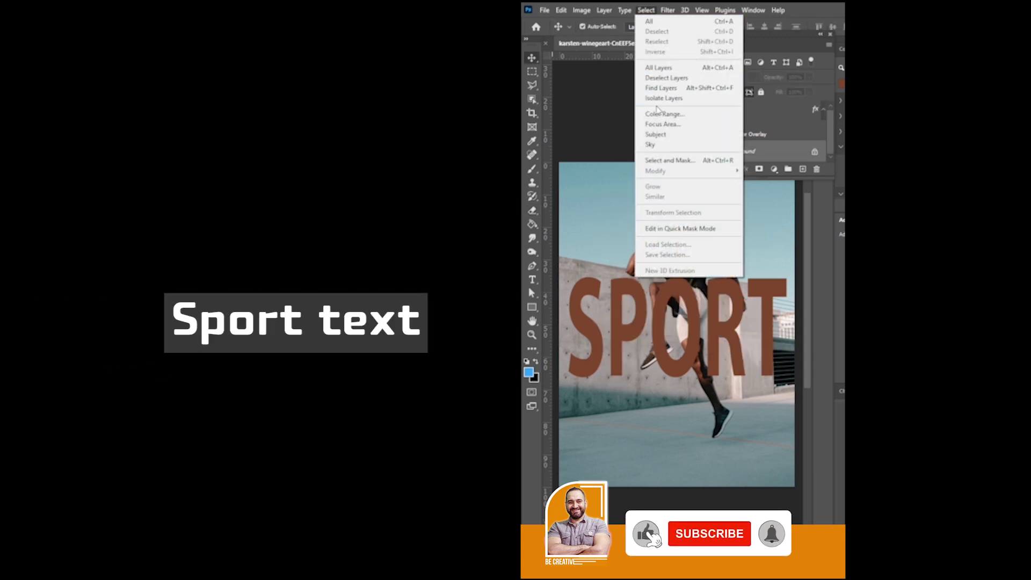
click(681, 134)
- Group the SPORT layer and mask the group with the inverted athlete selection
click(757, 124)
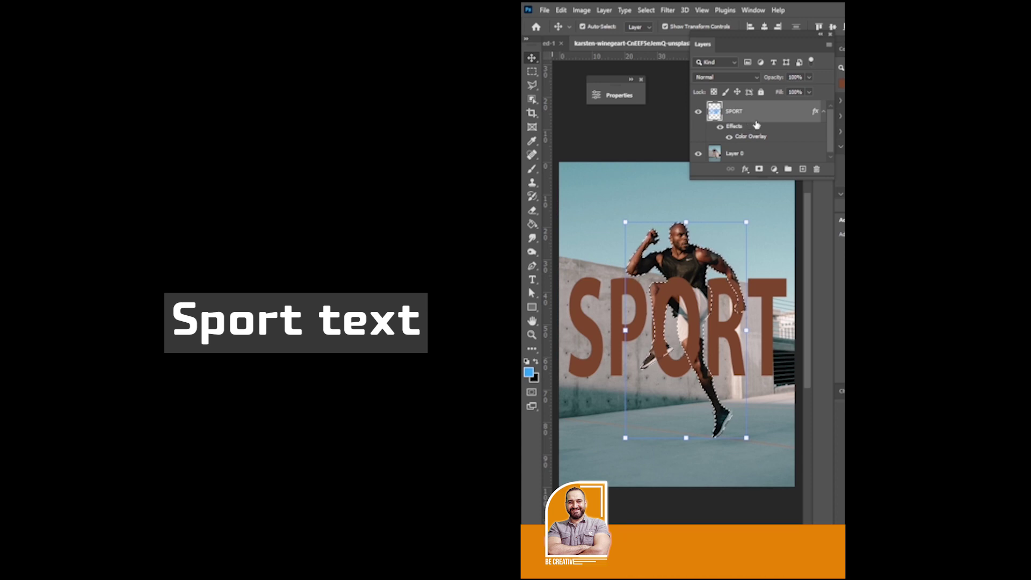
click(787, 170)
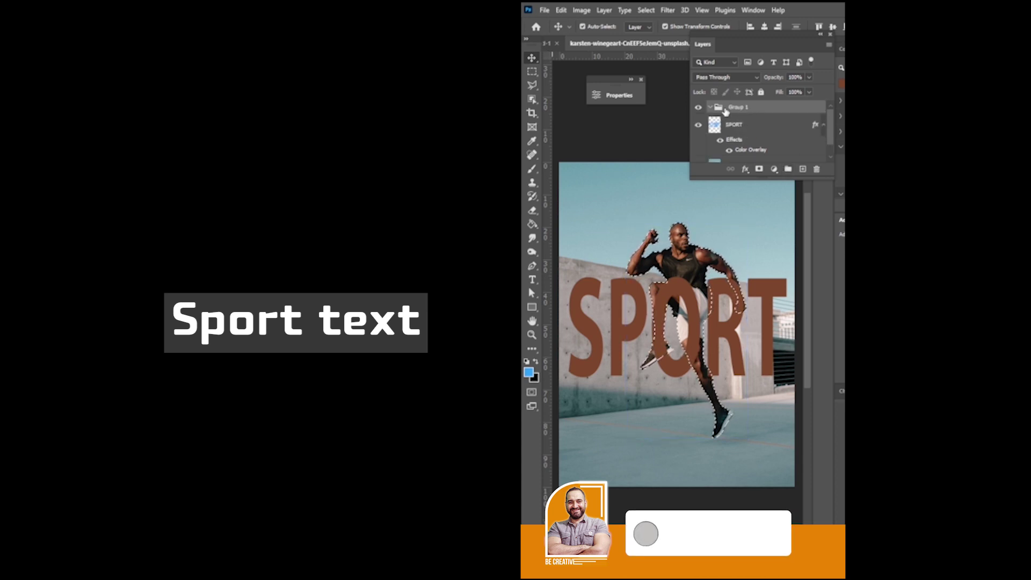
click(750, 127)
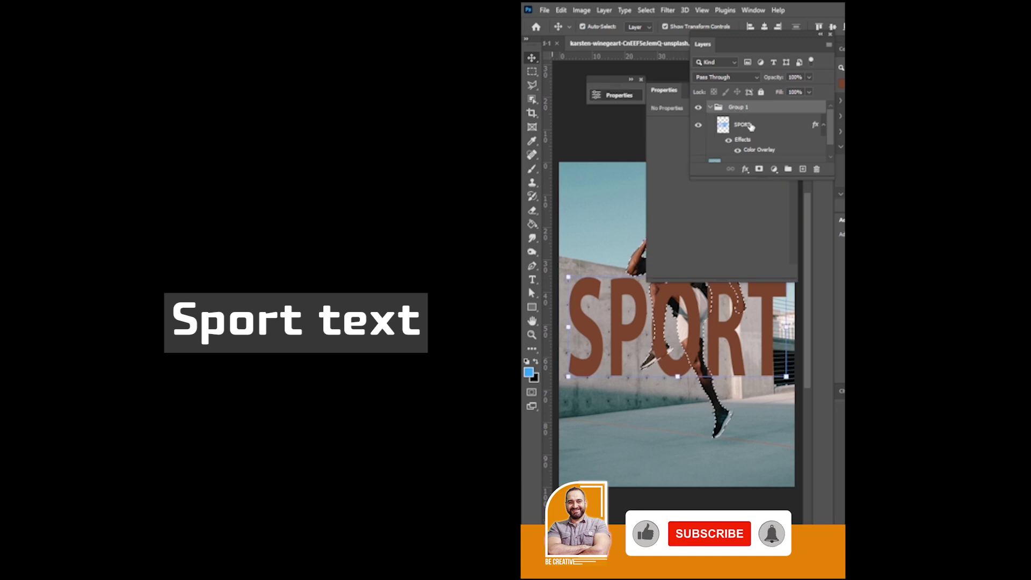
click(760, 170)
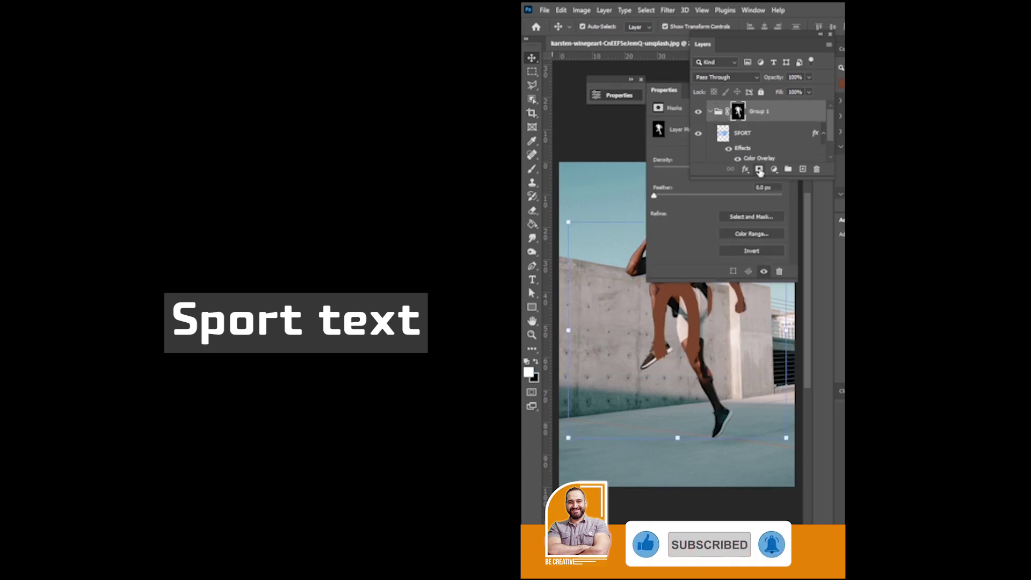
click(752, 252)
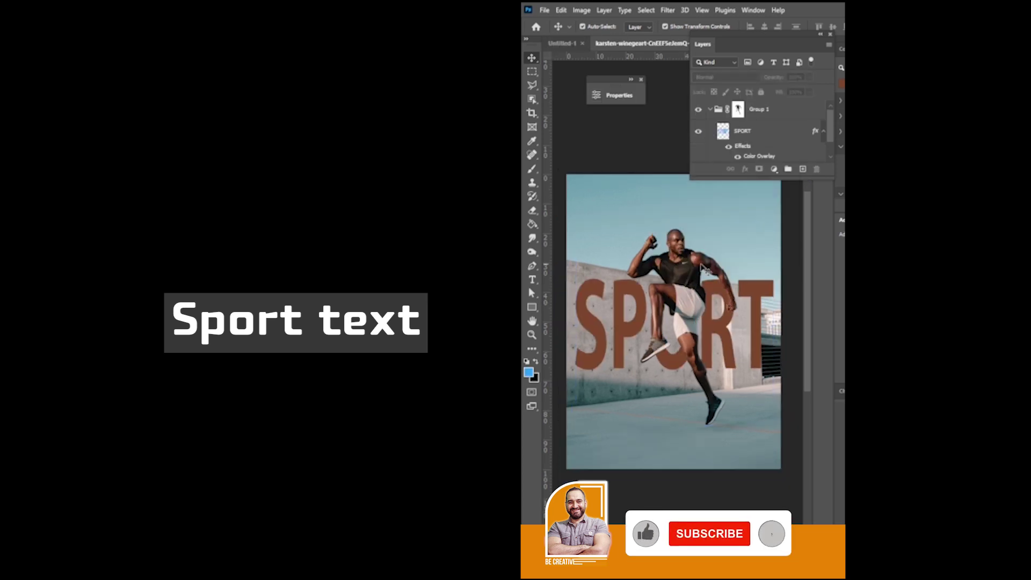
click(710, 304)
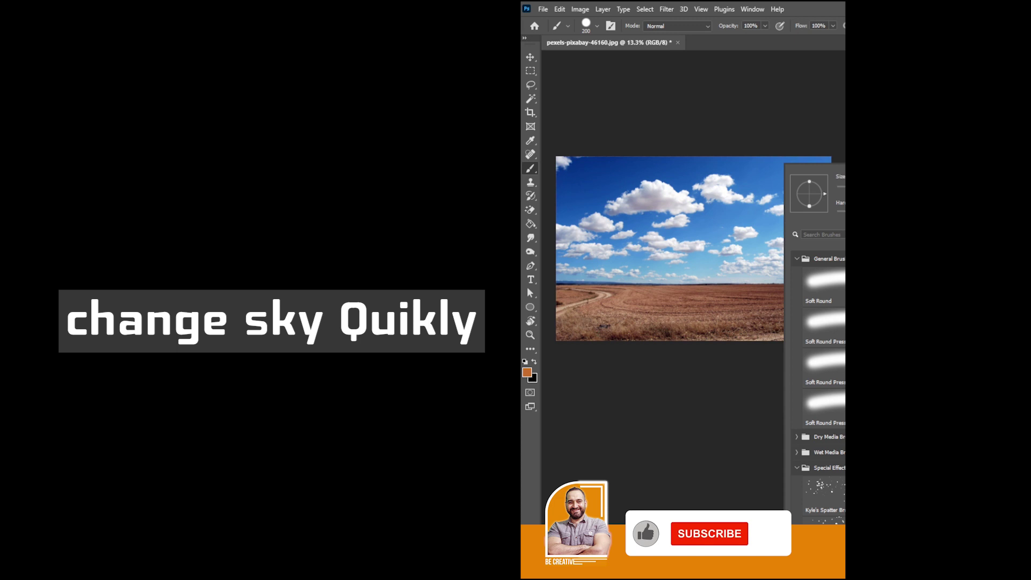
- Paint an orange stroke across the sky with a Soft Round brush, then undo it
click(823, 282)
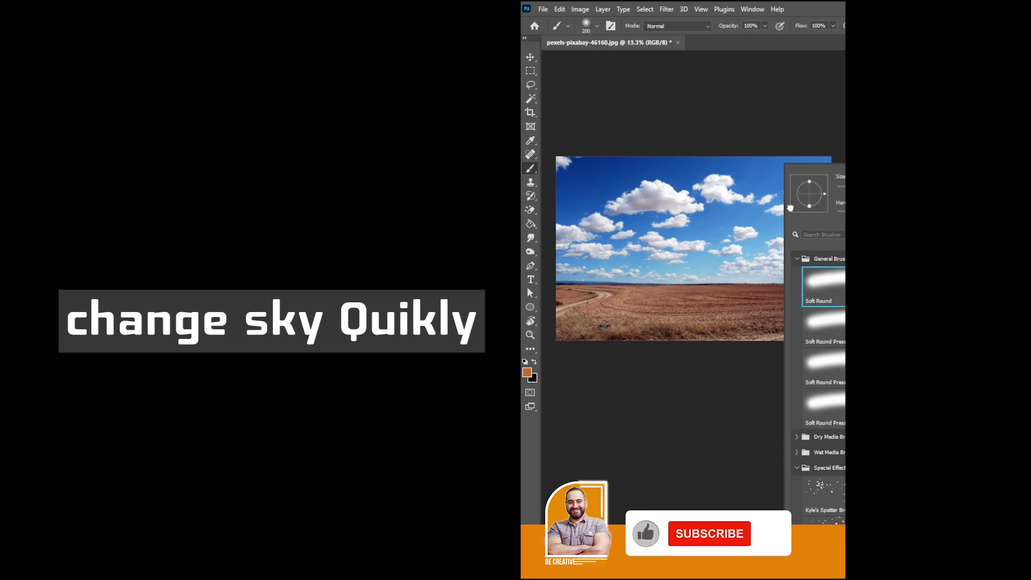
click(768, 183)
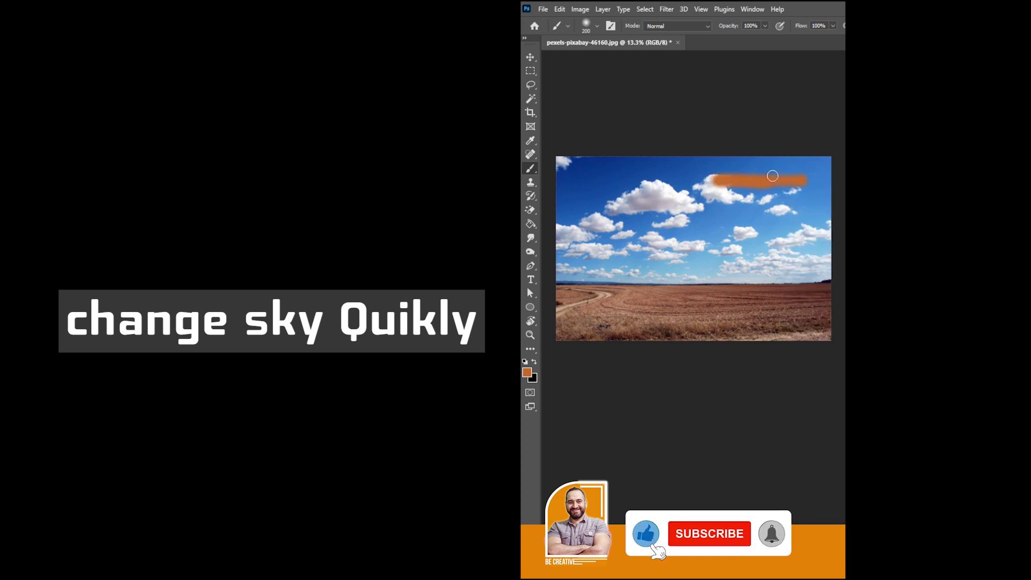
drag(772, 176, 591, 204)
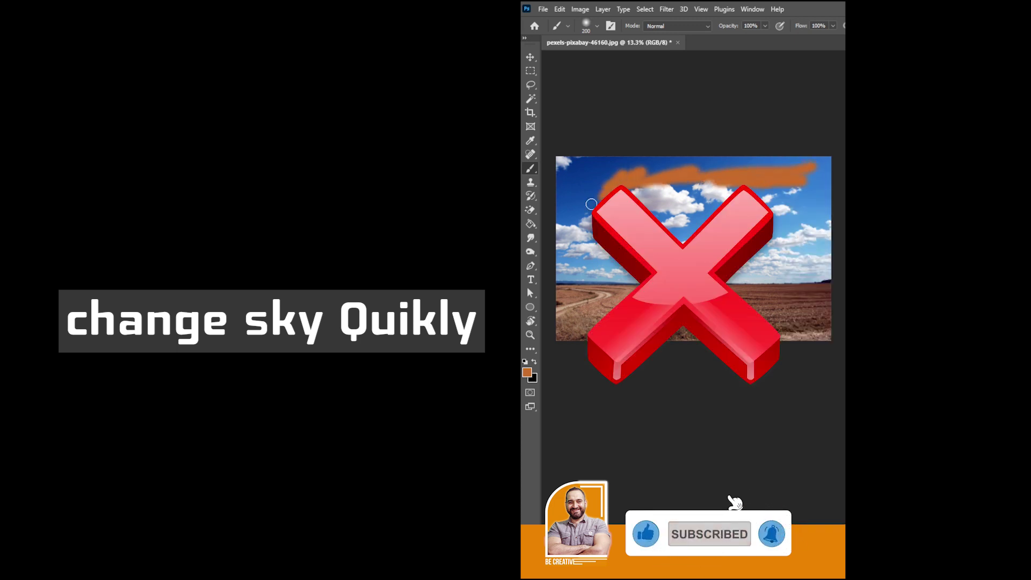
key(ctrl+z)
click(560, 9)
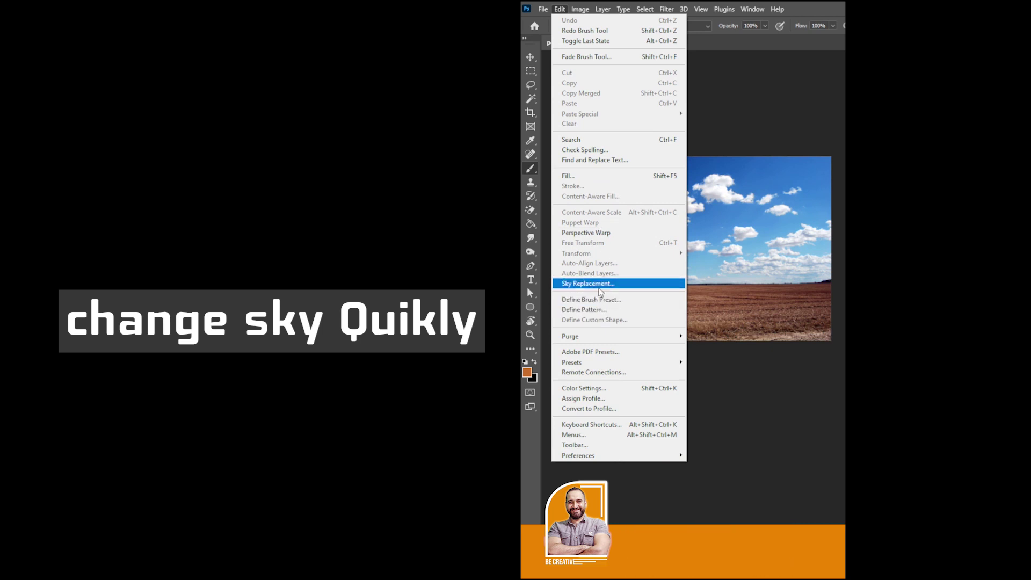
- Open Sky Replacement for the field photo and bring its settings panel into full view
click(618, 285)
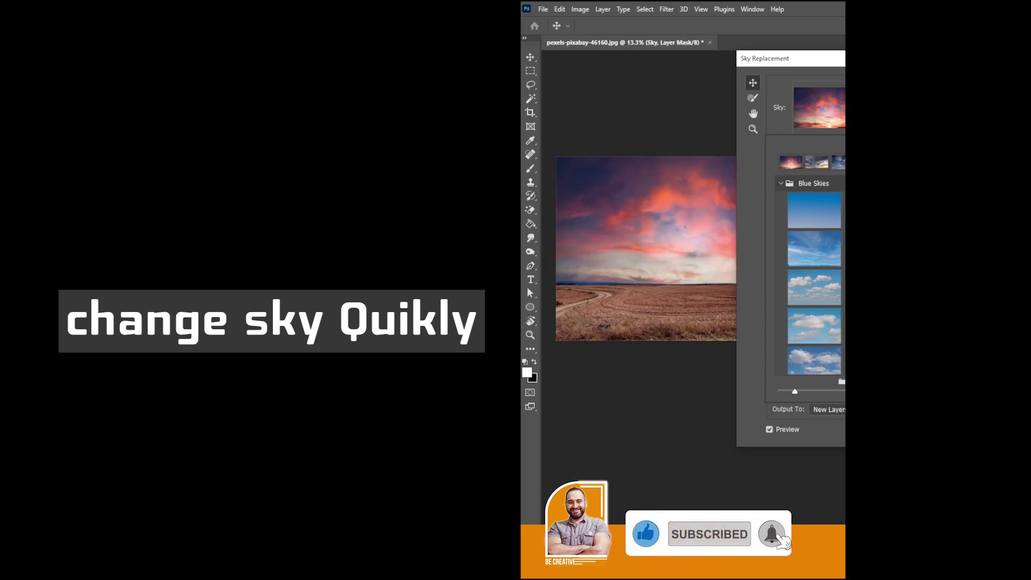
key(Escape)
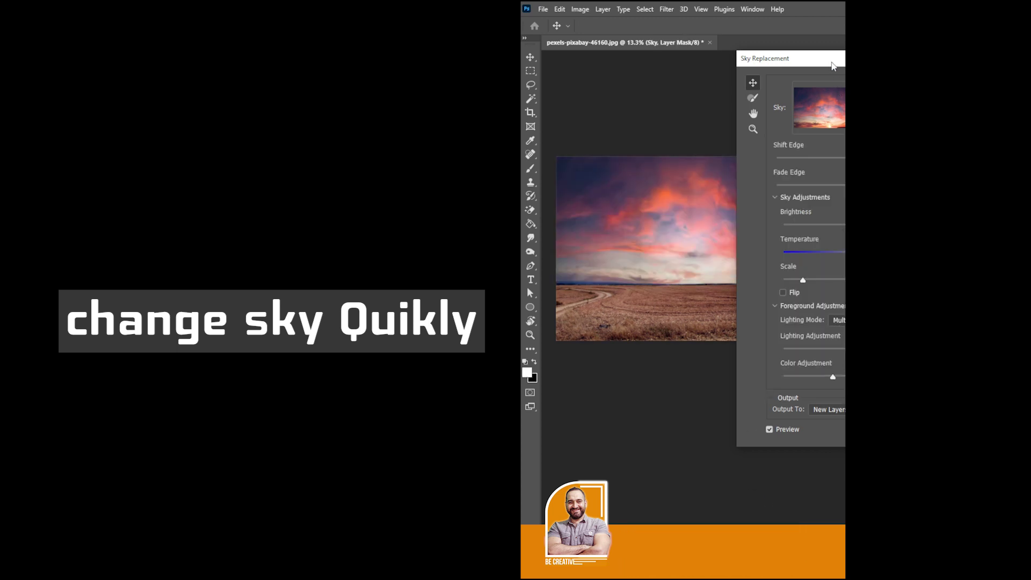
drag(831, 63, 775, 63)
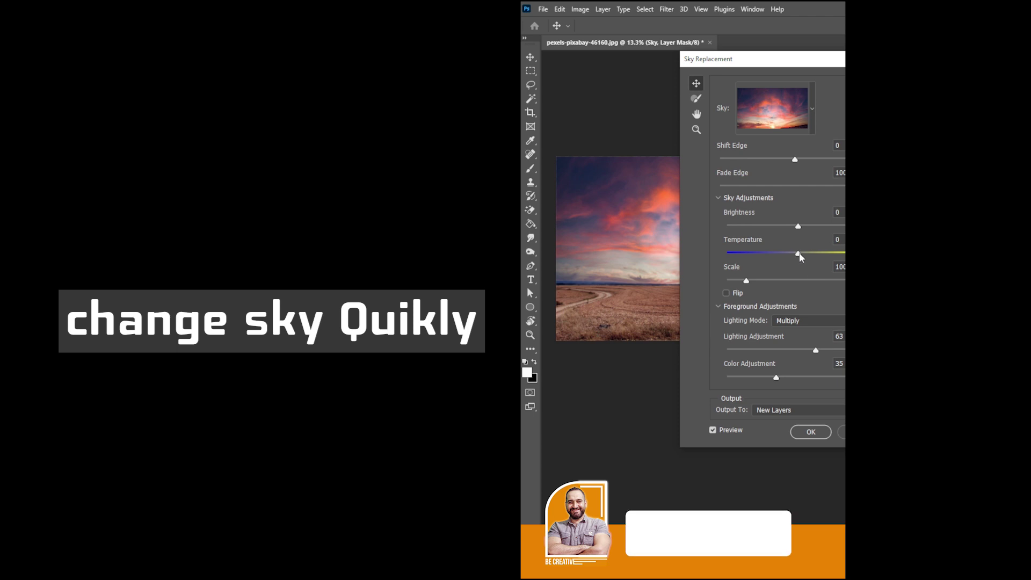